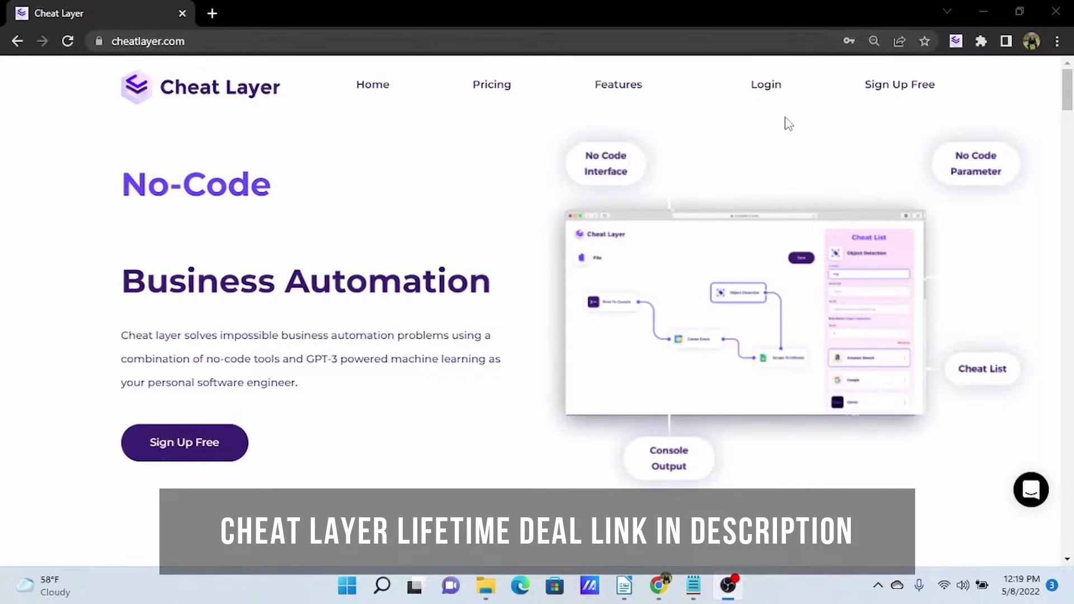
Log in to the Cheat Layer dashboard, view and close Setup, then open the extension panel.
{"action": "left_click", "coordinate": [775, 89]}
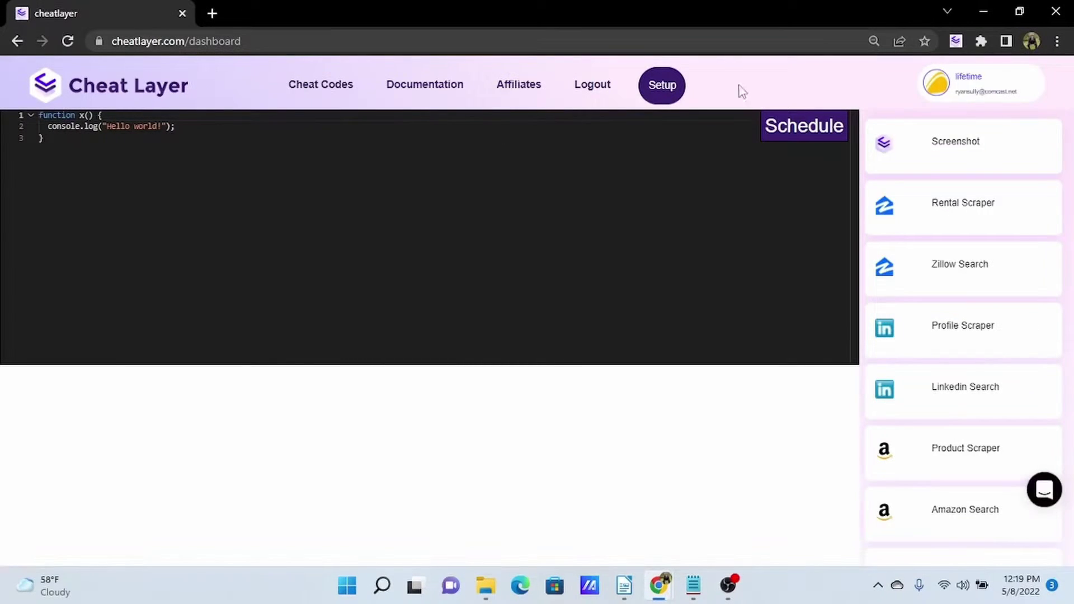
{"action": "left_click", "coordinate": [660, 89]}
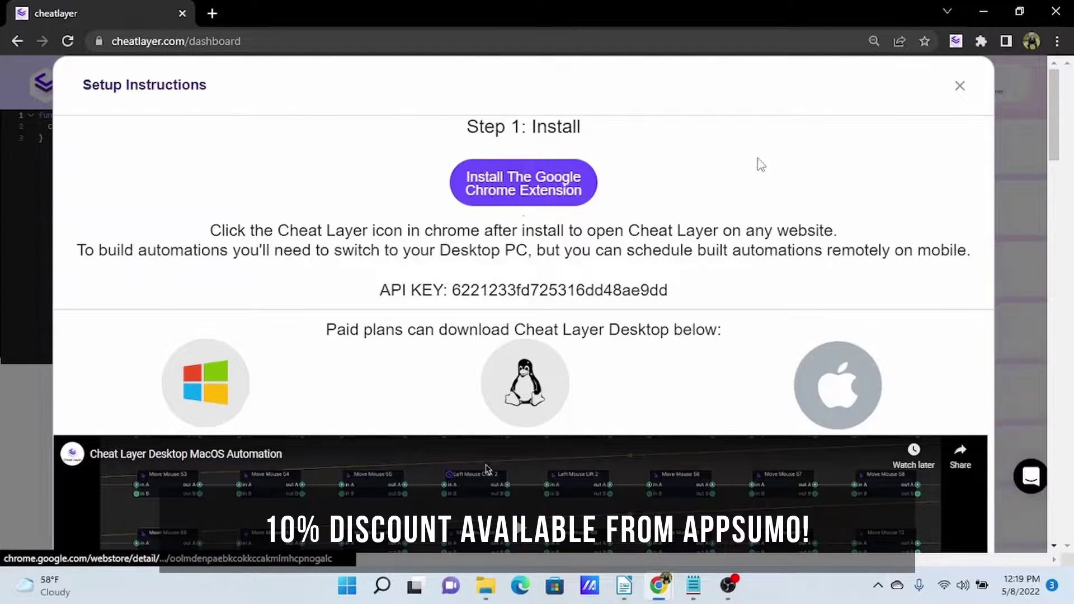
{"action": "left_click", "coordinate": [959, 86]}
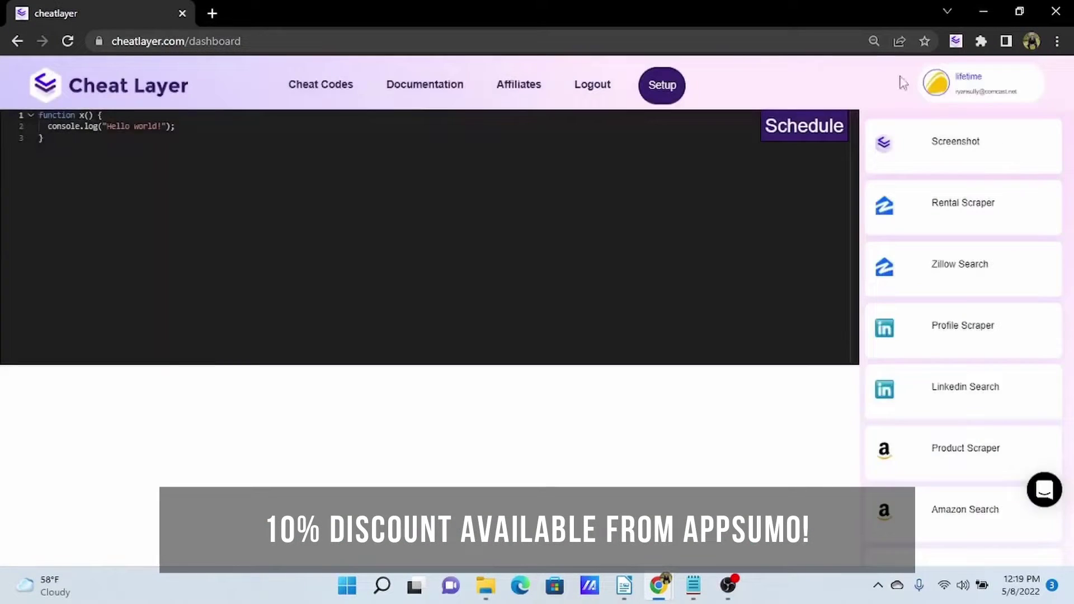
{"action": "left_click", "coordinate": [955, 42]}
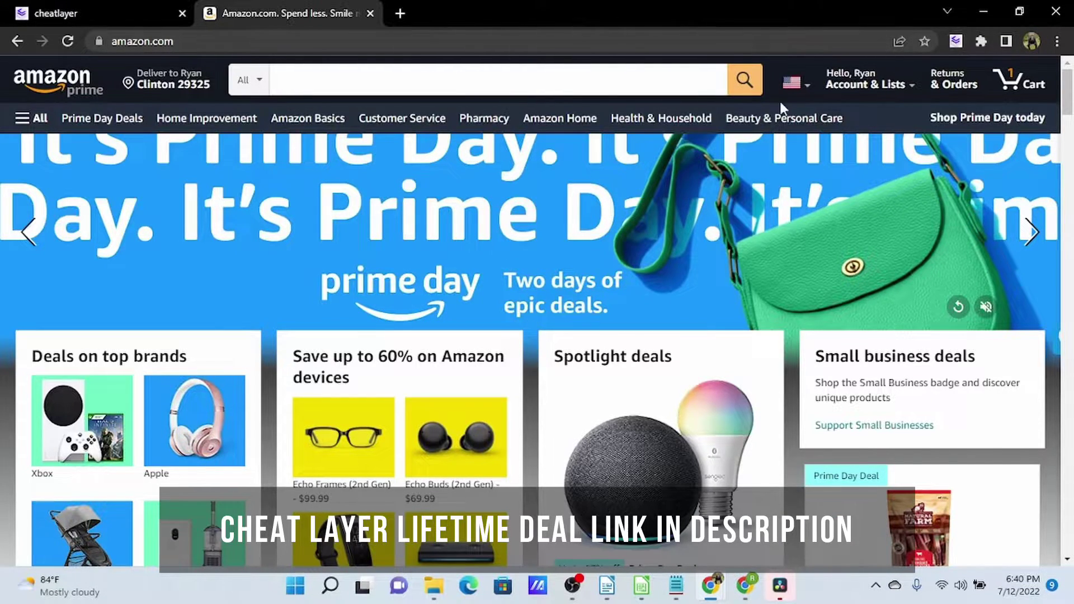
Open the Cheat Layer panel on Amazon, collapse and re-expand it, and preview the Code editor.
{"action": "left_click", "coordinate": [955, 49]}
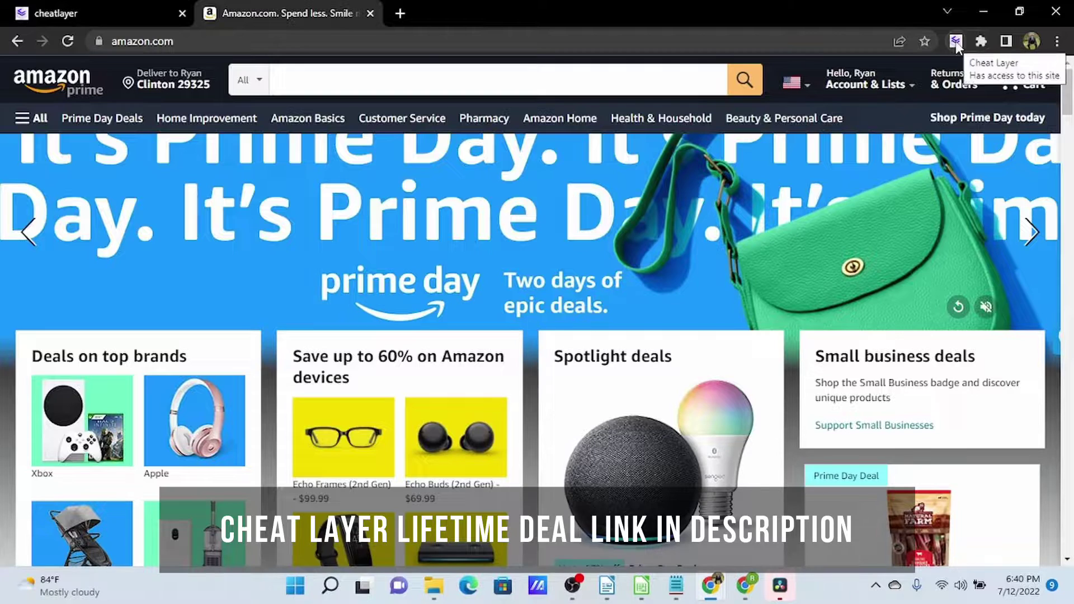
{"action": "left_click", "coordinate": [956, 45]}
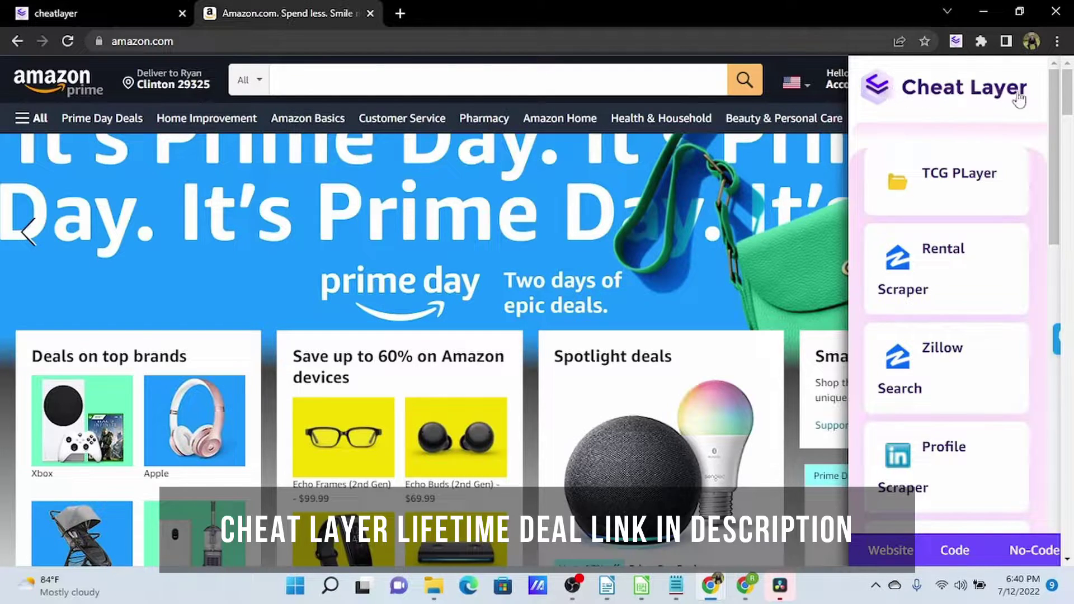
{"action": "left_click", "coordinate": [952, 95]}
{"action": "left_click", "coordinate": [953, 95]}
{"action": "left_click", "coordinate": [951, 95]}
{"action": "left_click", "coordinate": [955, 553]}
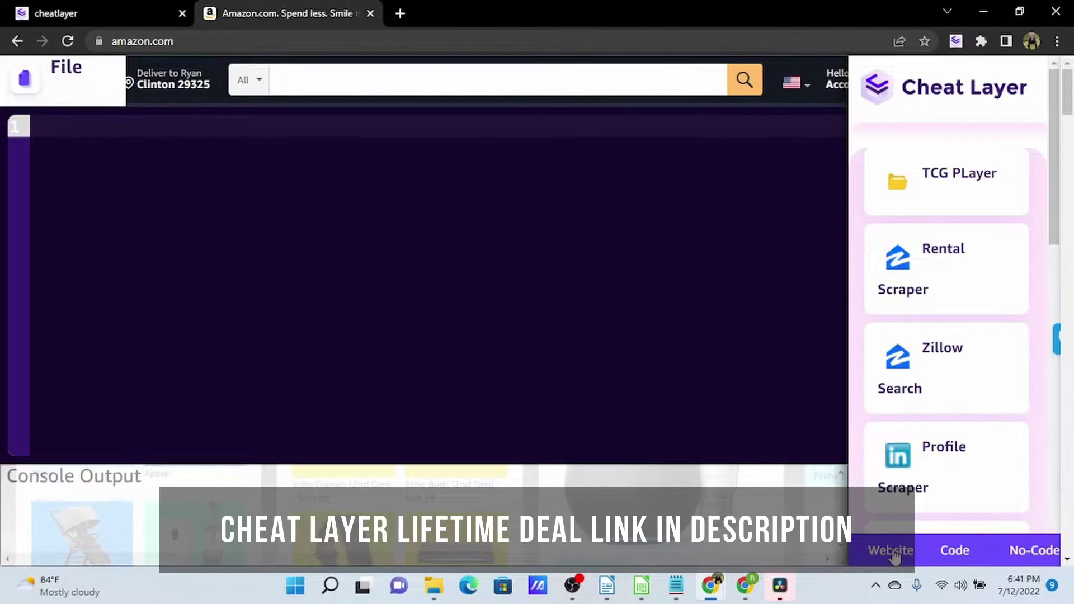
{"action": "left_click", "coordinate": [894, 554]}
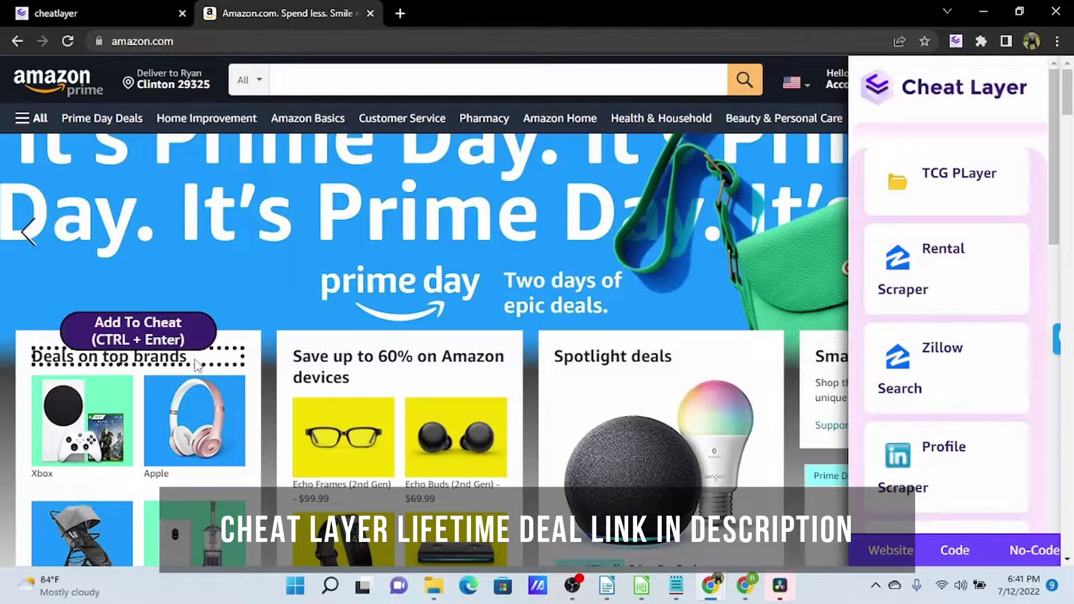
Add a Print To Console step for the Amazon product title element.
{"action": "key", "text": "ctrl+Return"}
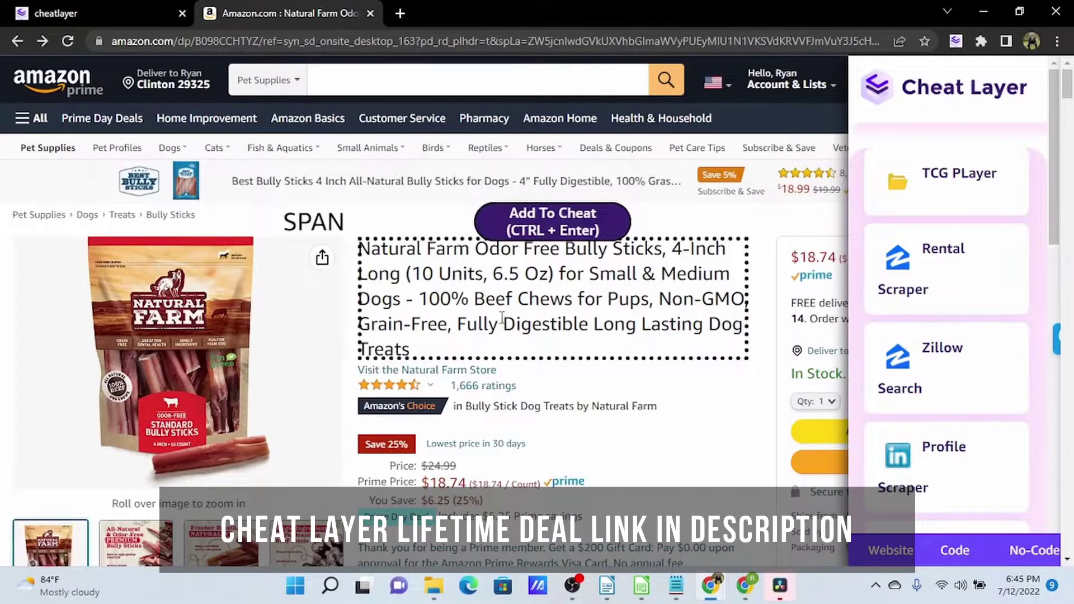
{"action": "left_click", "coordinate": [565, 230]}
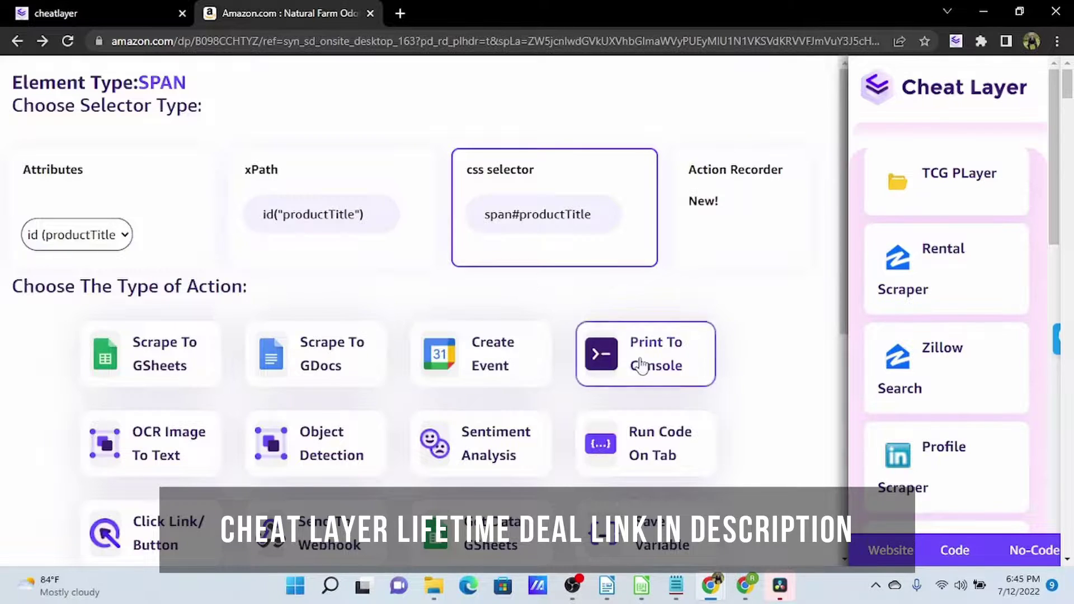
{"action": "left_click", "coordinate": [666, 357]}
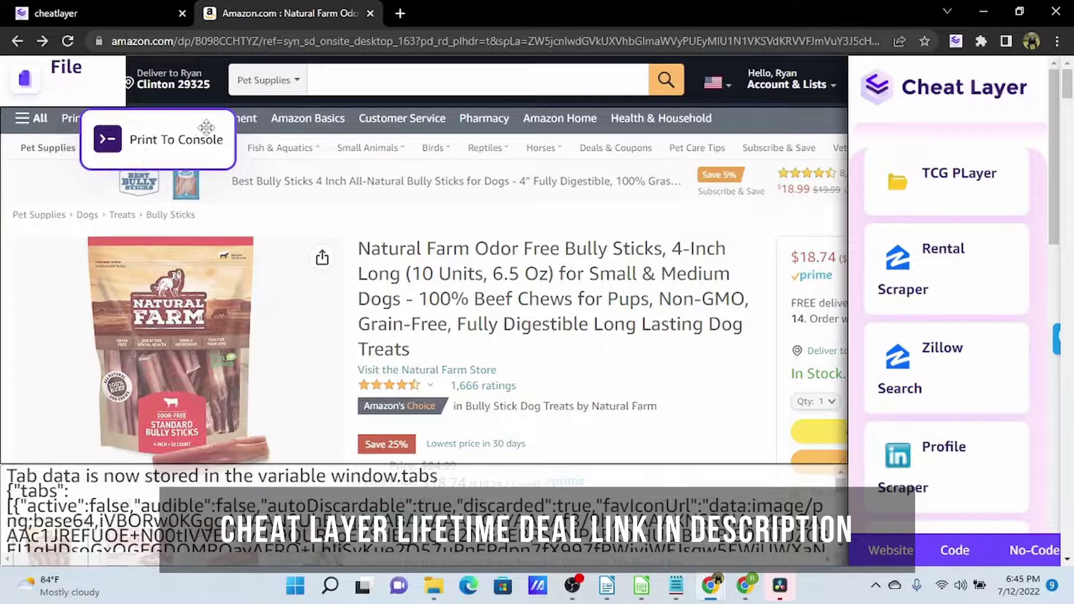
{"action": "left_click", "coordinate": [143, 137]}
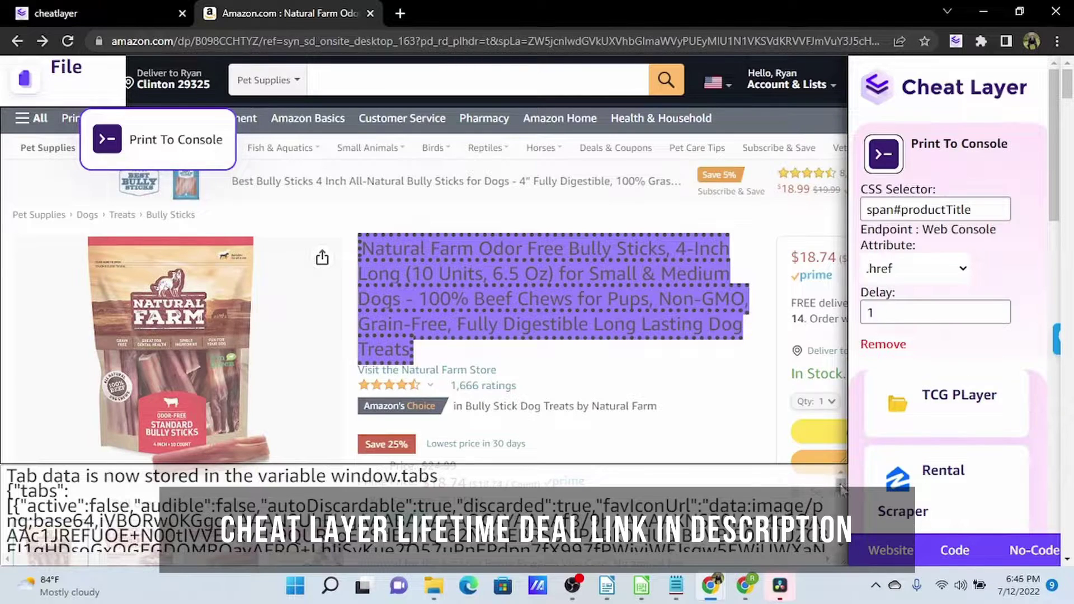
{"action": "left_click_drag", "start_coordinate": [843, 489], "coordinate": [839, 540]}
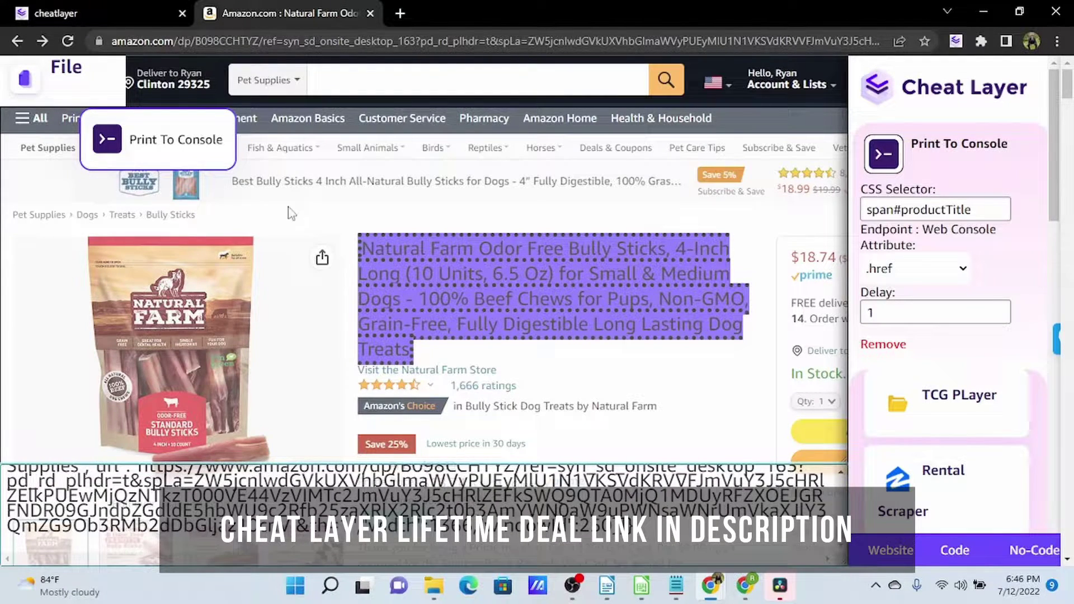
Run the cheat and check the printed Natural Farm bully sticks title in the console.
{"action": "left_click", "coordinate": [71, 78]}
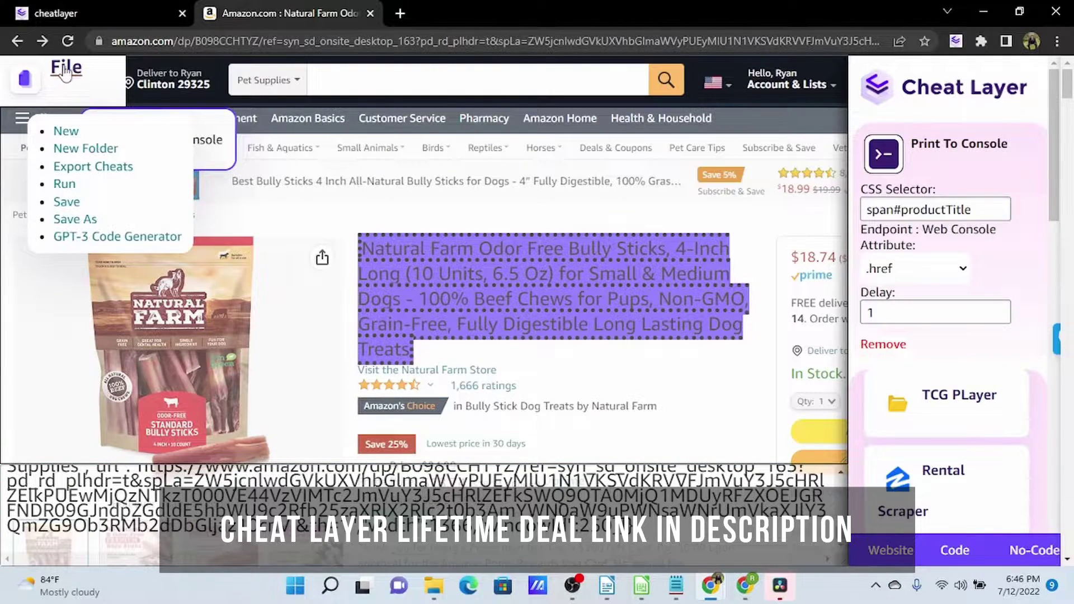
{"action": "left_click", "coordinate": [65, 186]}
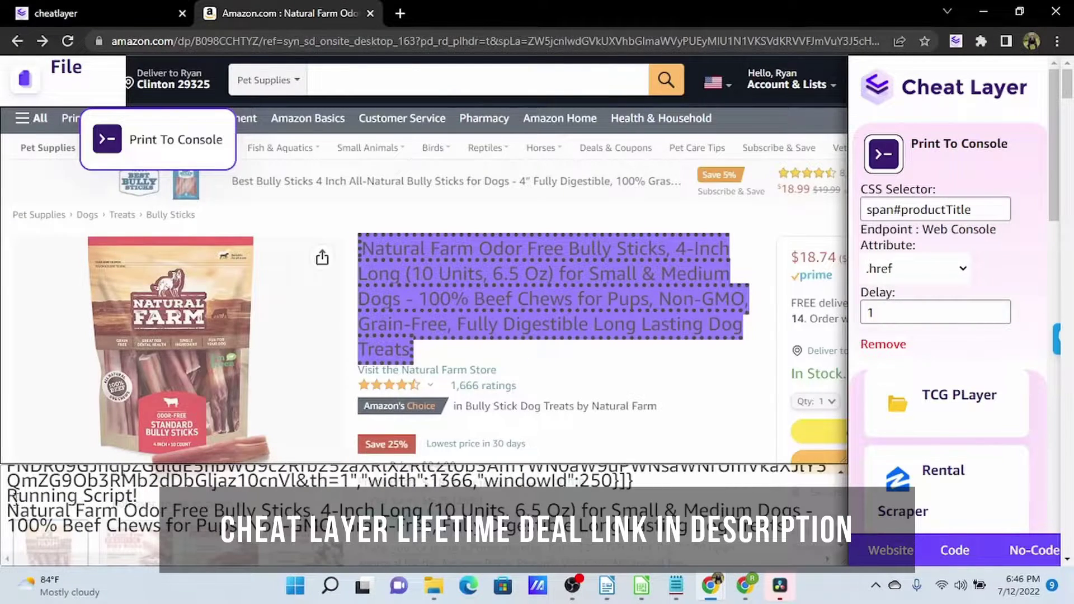
{"action": "left_click_drag", "start_coordinate": [144, 494], "coordinate": [820, 536]}
{"action": "left_click", "coordinate": [697, 520]}
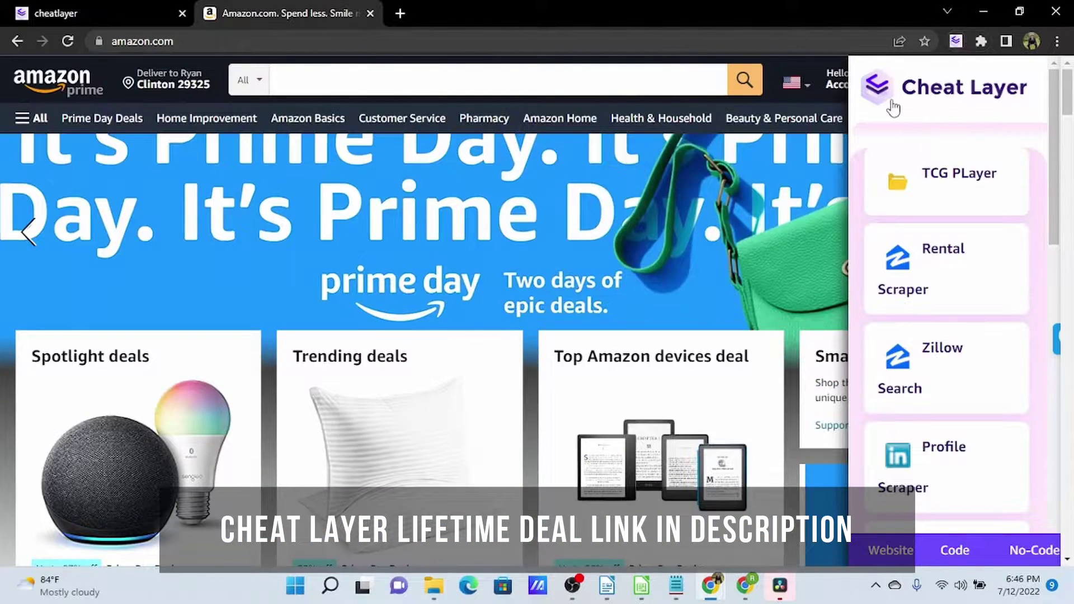
Add a Key Press step on Amazon's search box with the custom input 'Dog Toys'.
{"action": "mouse_move", "coordinate": [667, 84]}
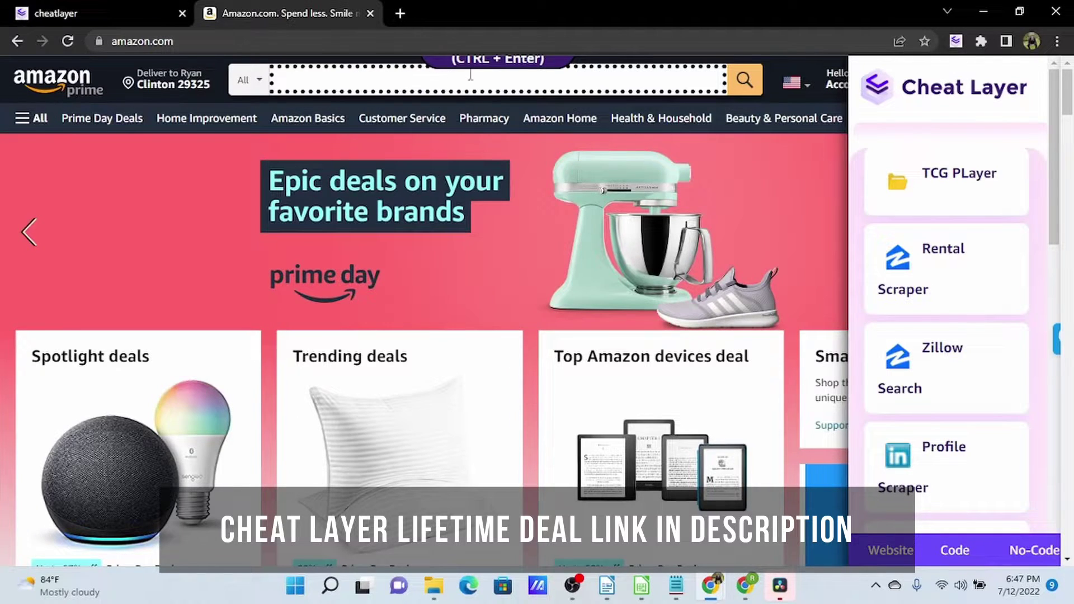
{"action": "key", "text": "ctrl+Return"}
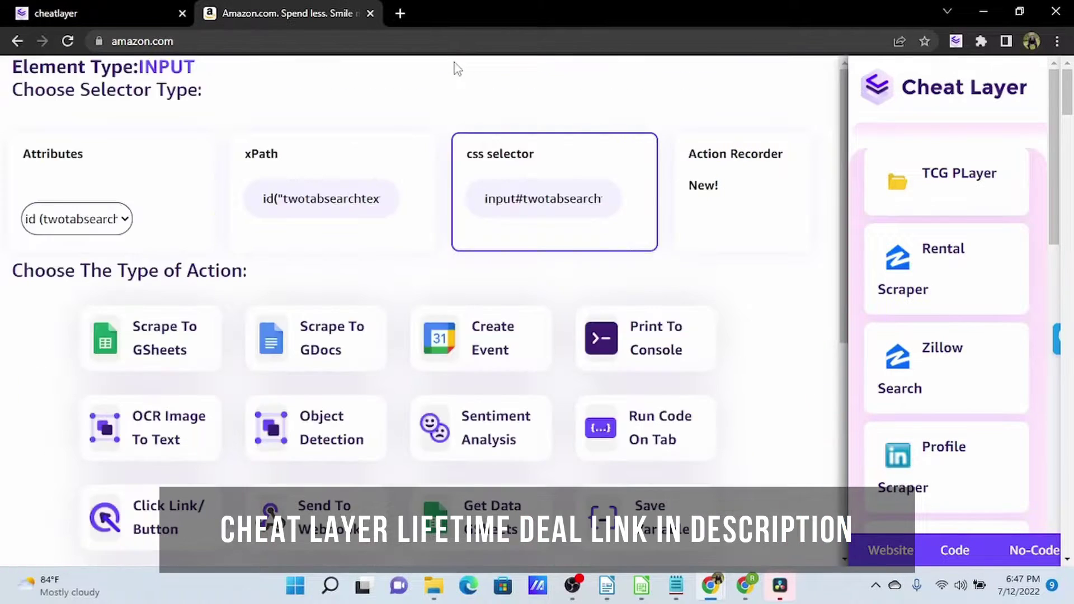
{"action": "scroll", "coordinate": [707, 214], "scroll_direction": "down", "scroll_amount": 4}
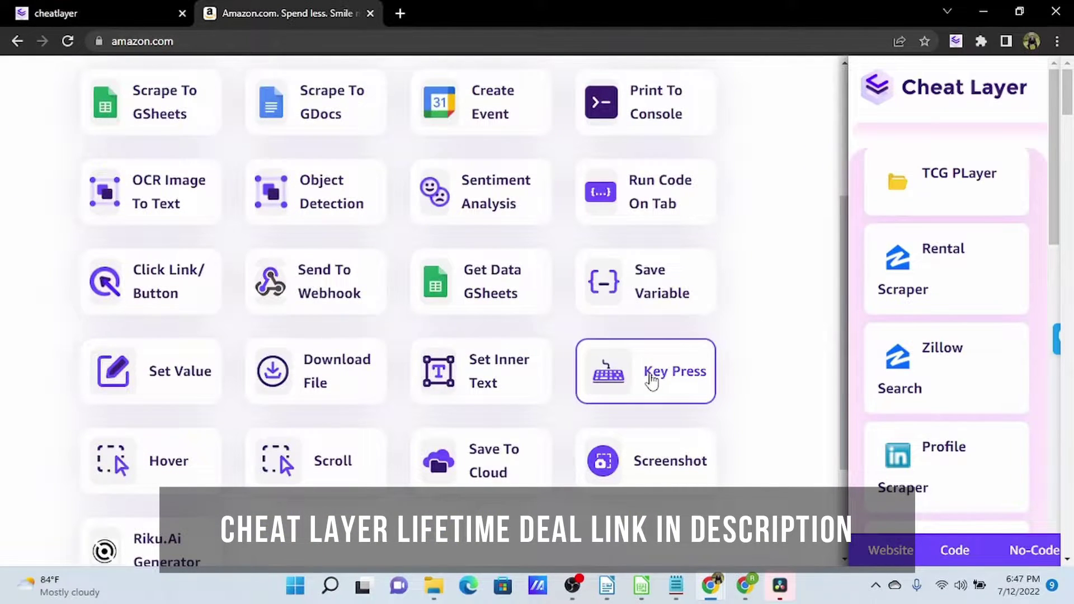
{"action": "left_click", "coordinate": [652, 382]}
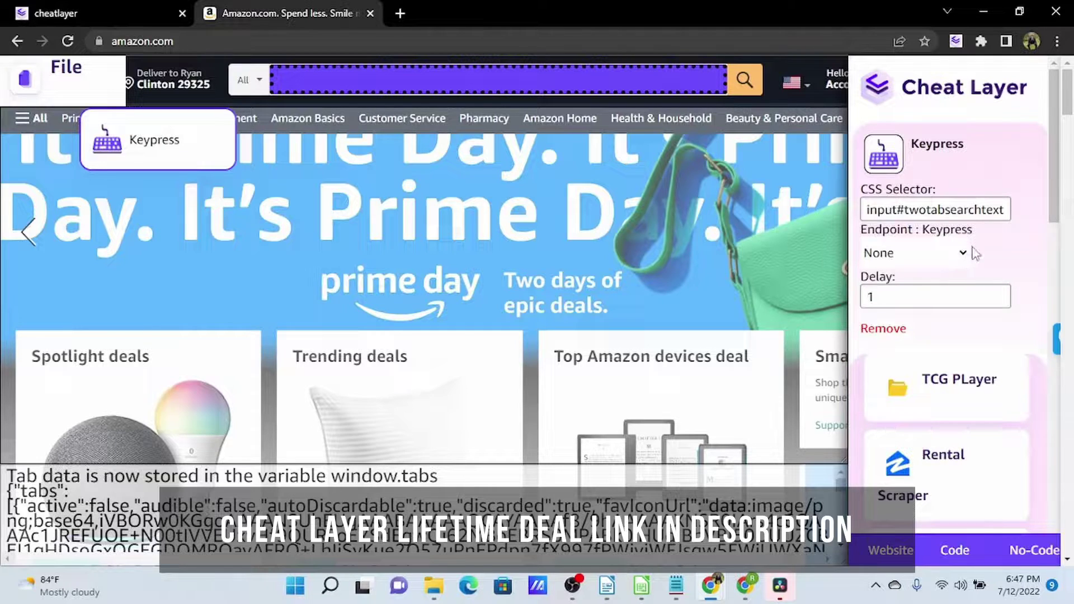
{"action": "left_click", "coordinate": [963, 257]}
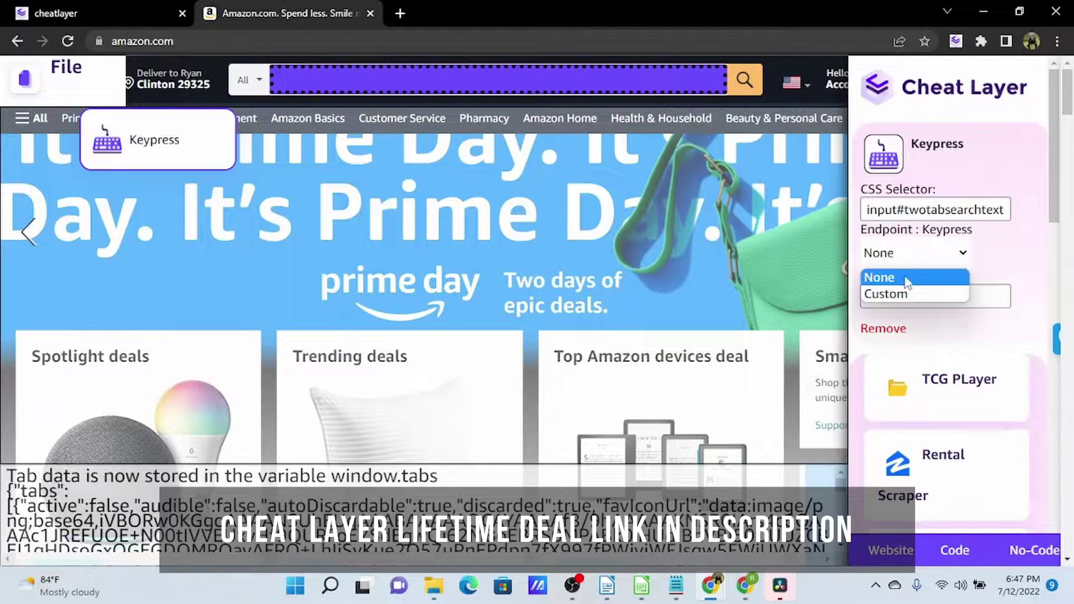
{"action": "left_click", "coordinate": [890, 295]}
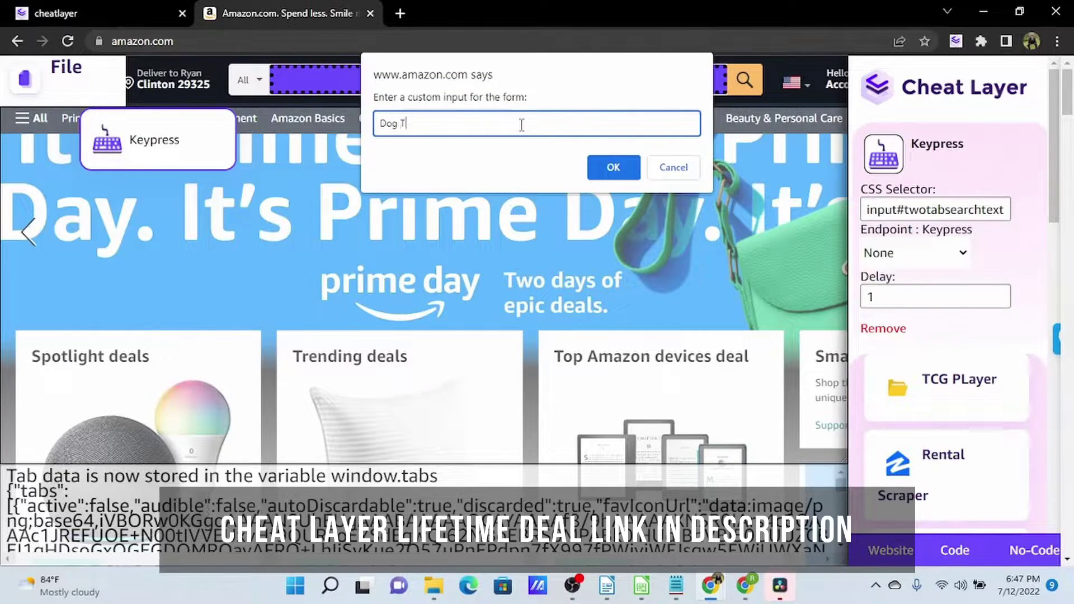
{"action": "type", "text": "Dog Toys"}
{"action": "left_click", "coordinate": [613, 168]}
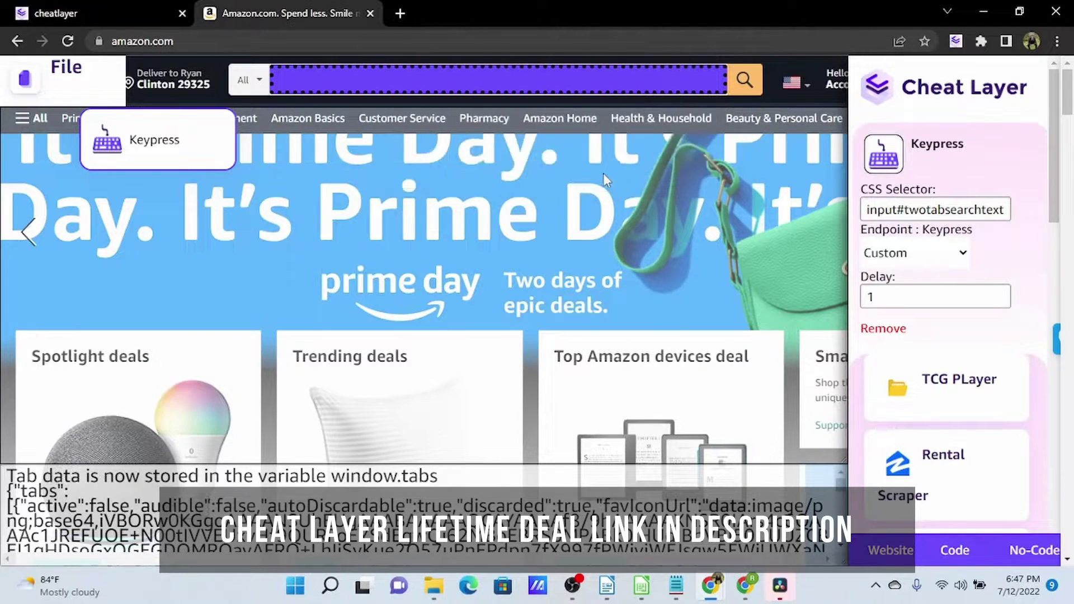
Run the cheat, then add a Click Link step on the search button beside the Keypress step.
{"action": "left_click", "coordinate": [67, 81]}
{"action": "left_click", "coordinate": [66, 184]}
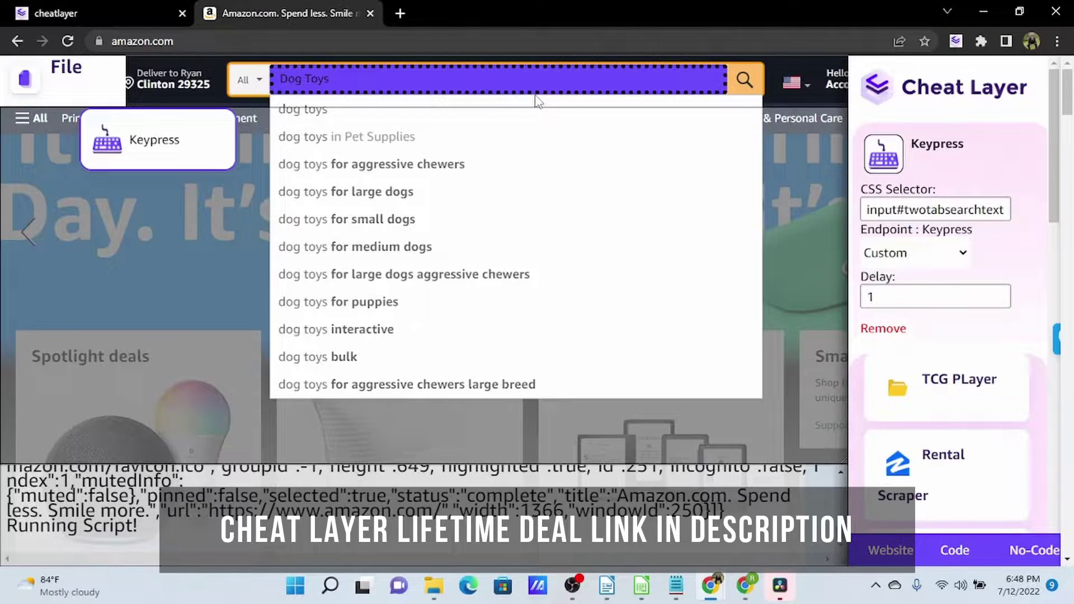
{"action": "left_click", "coordinate": [892, 550]}
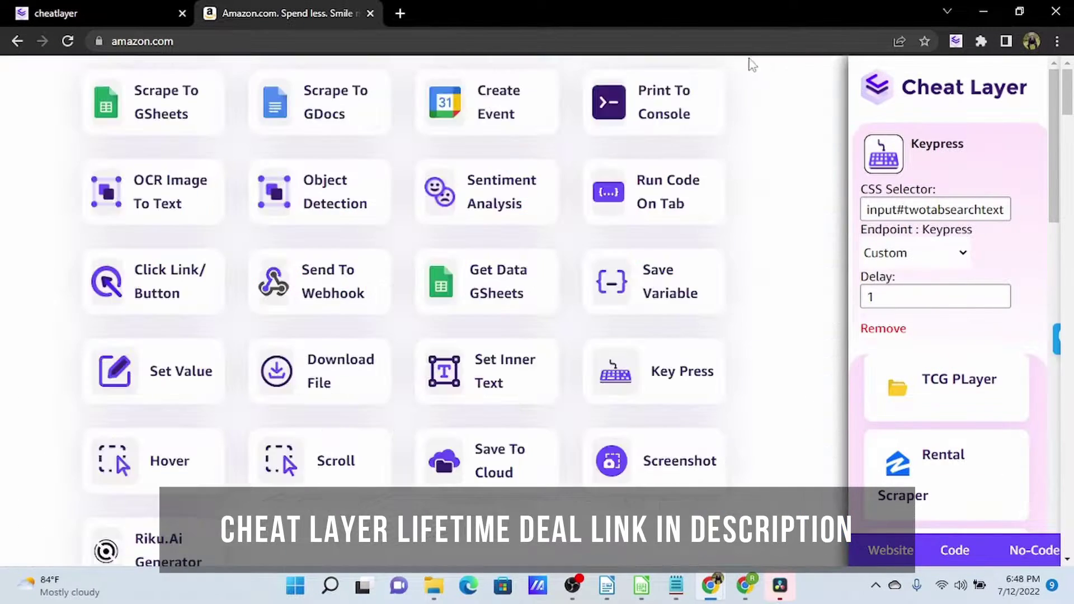
{"action": "left_click", "coordinate": [163, 297]}
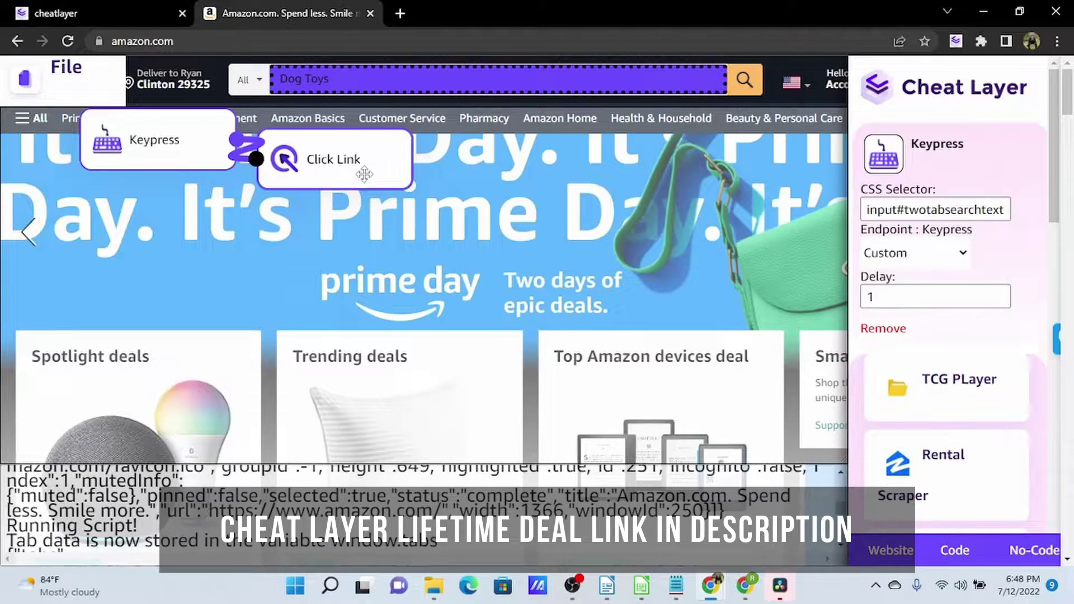
{"action": "left_click_drag", "start_coordinate": [364, 174], "coordinate": [396, 182]}
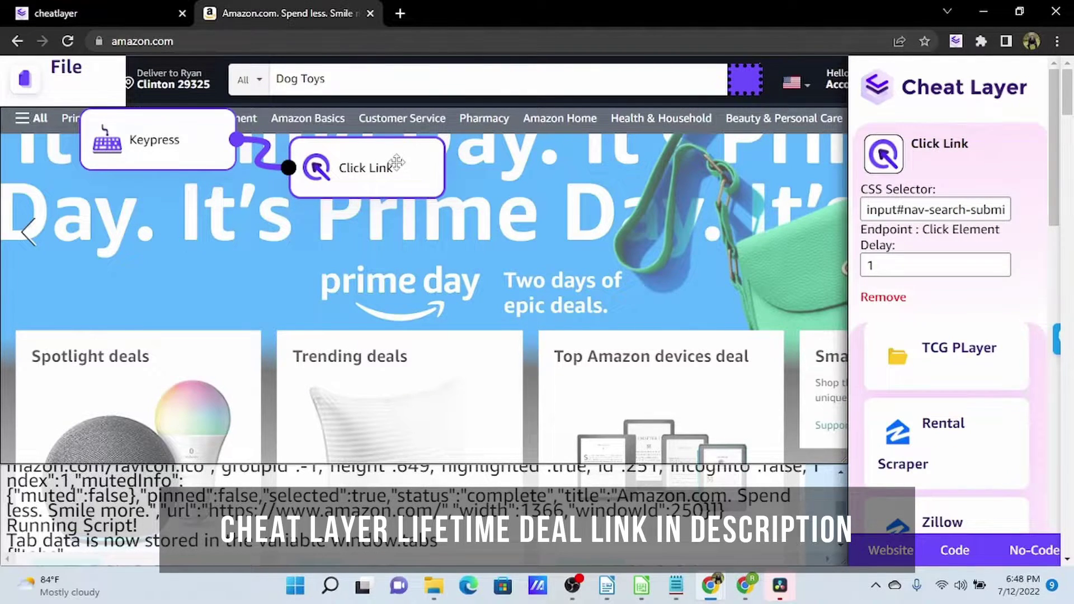
Reload Amazon and start recording a new cheat from the search box.
{"action": "left_click", "coordinate": [66, 40]}
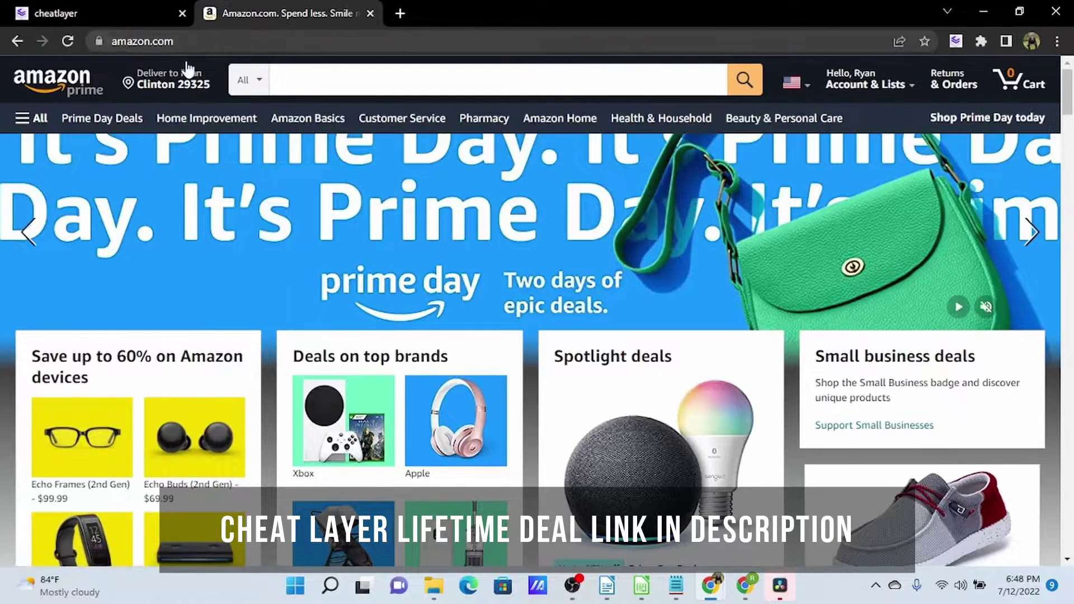
{"action": "left_click", "coordinate": [956, 40]}
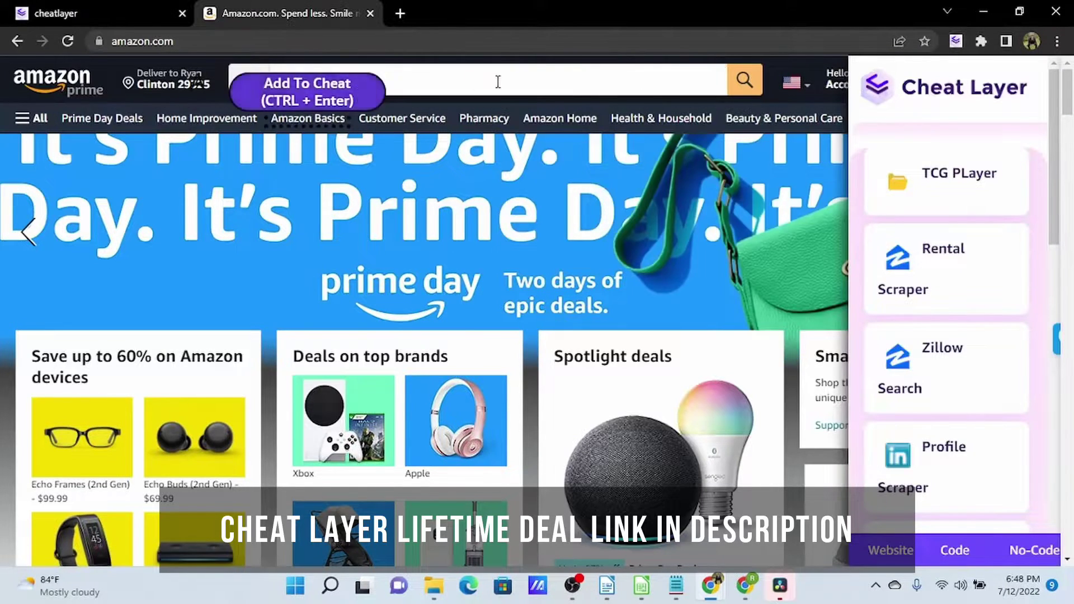
{"action": "key", "text": "ctrl+Return"}
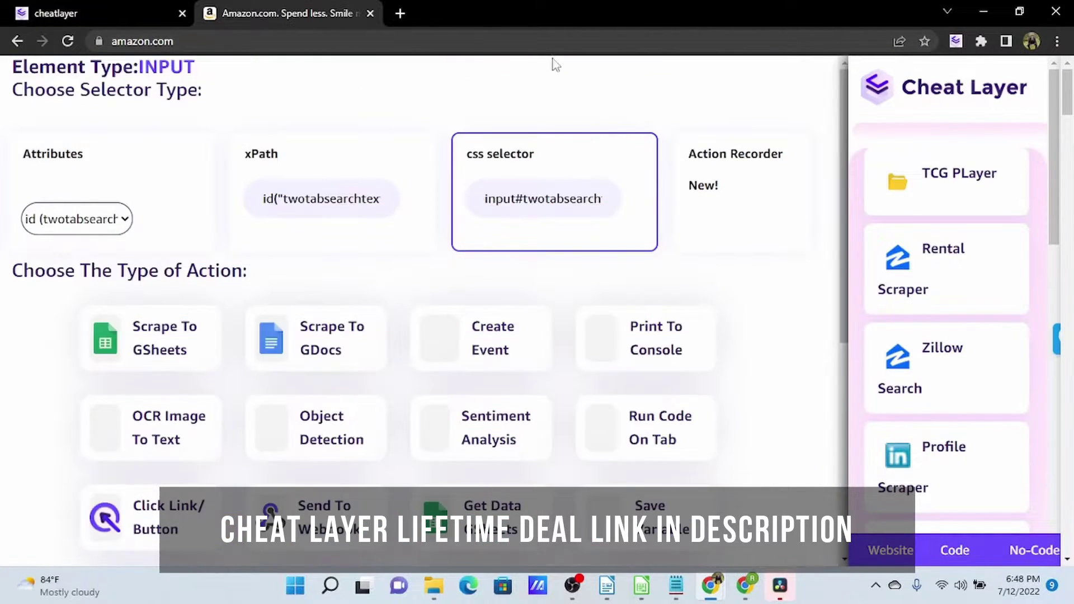
{"action": "left_click", "coordinate": [759, 196]}
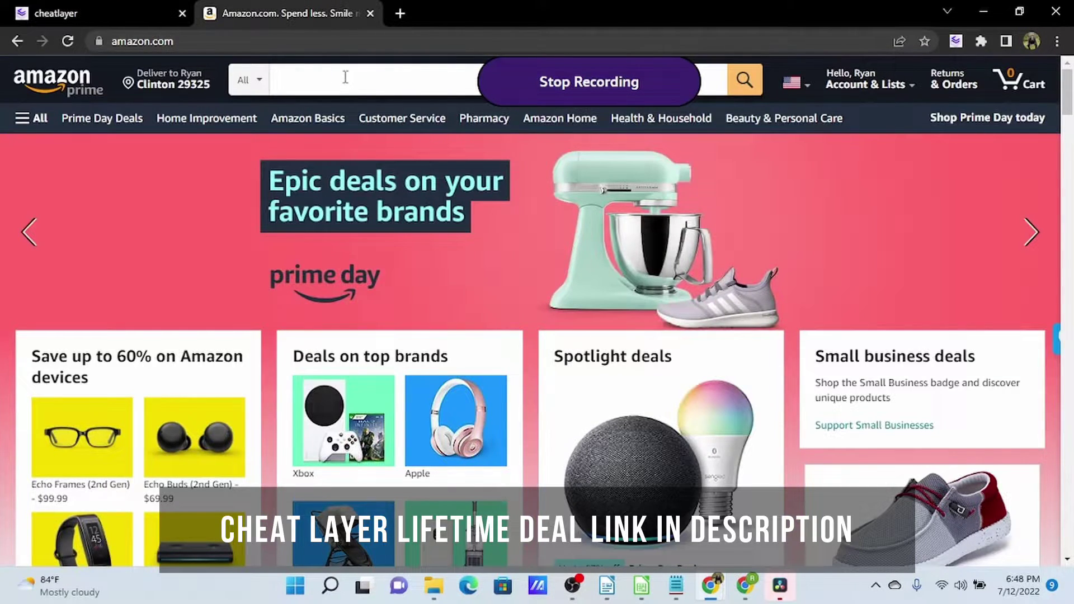
Search Amazon for 'dog toys' and stop recording.
{"action": "left_click", "coordinate": [347, 78]}
{"action": "type", "text": "dog toys"}
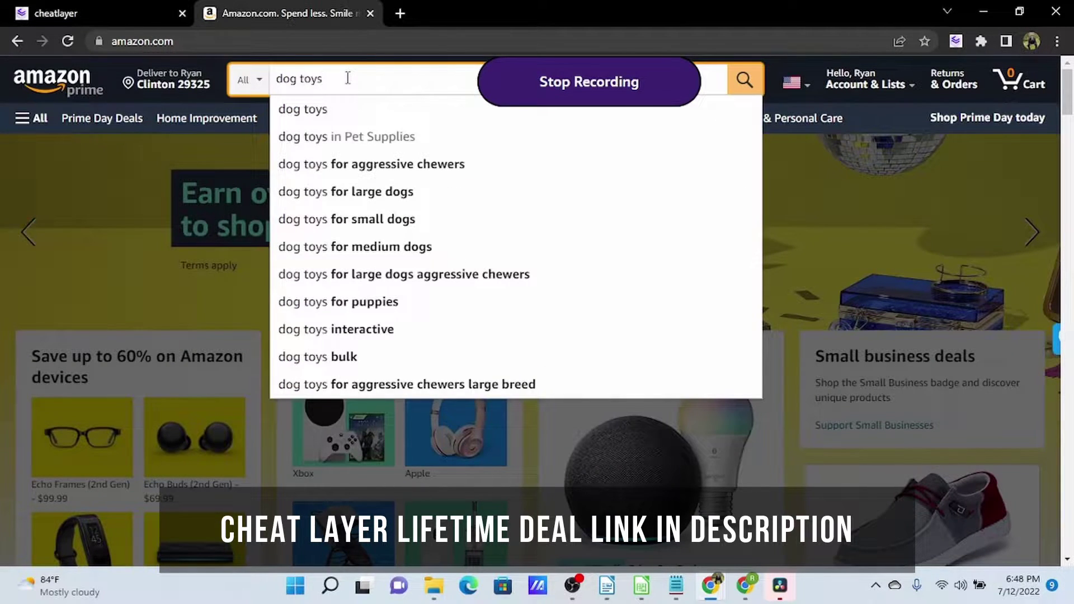
{"action": "left_click", "coordinate": [741, 81]}
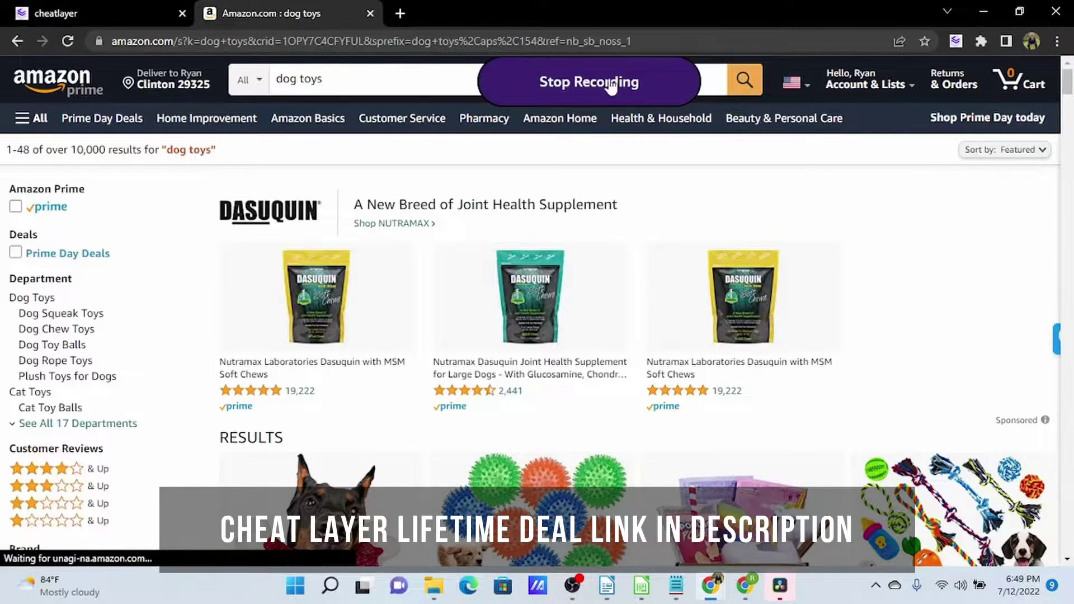
{"action": "left_click", "coordinate": [564, 86]}
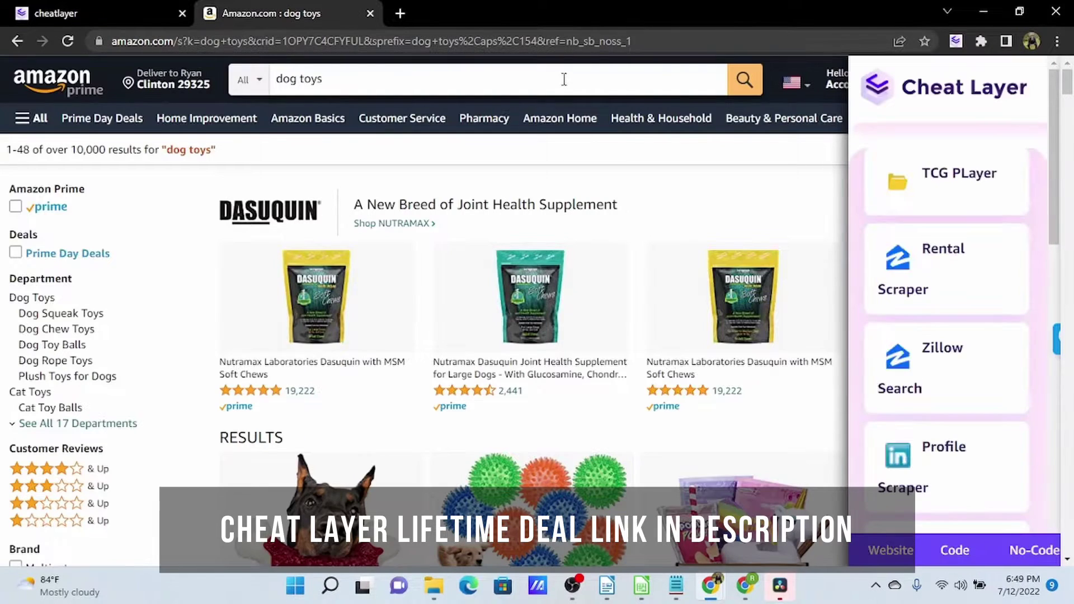
View the recorded script in block view and create a new folder named 'Amazon'.
{"action": "left_click", "coordinate": [682, 176]}
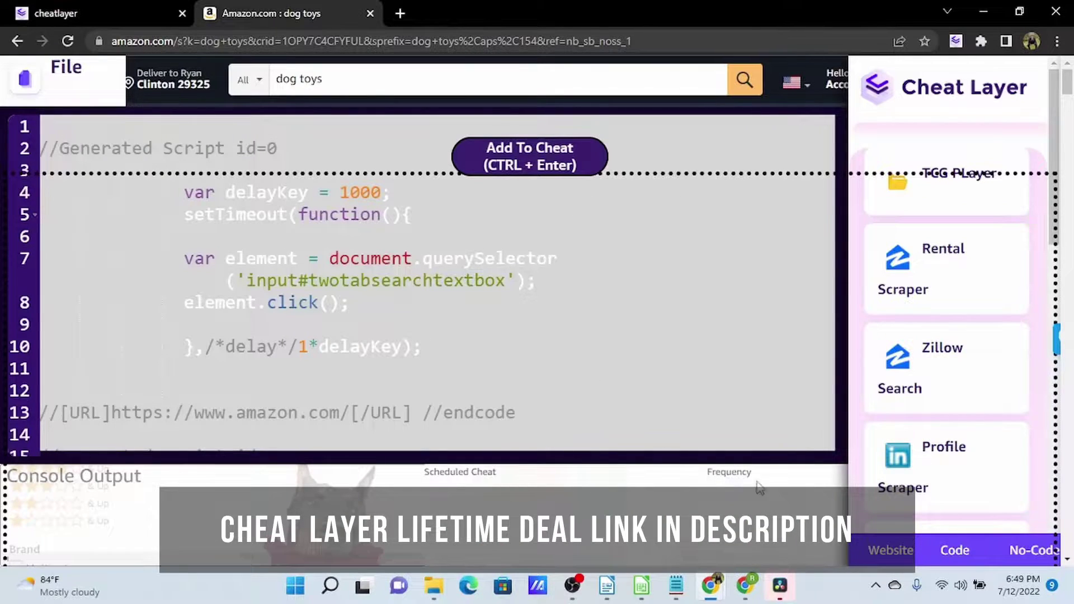
{"action": "left_click", "coordinate": [1024, 553]}
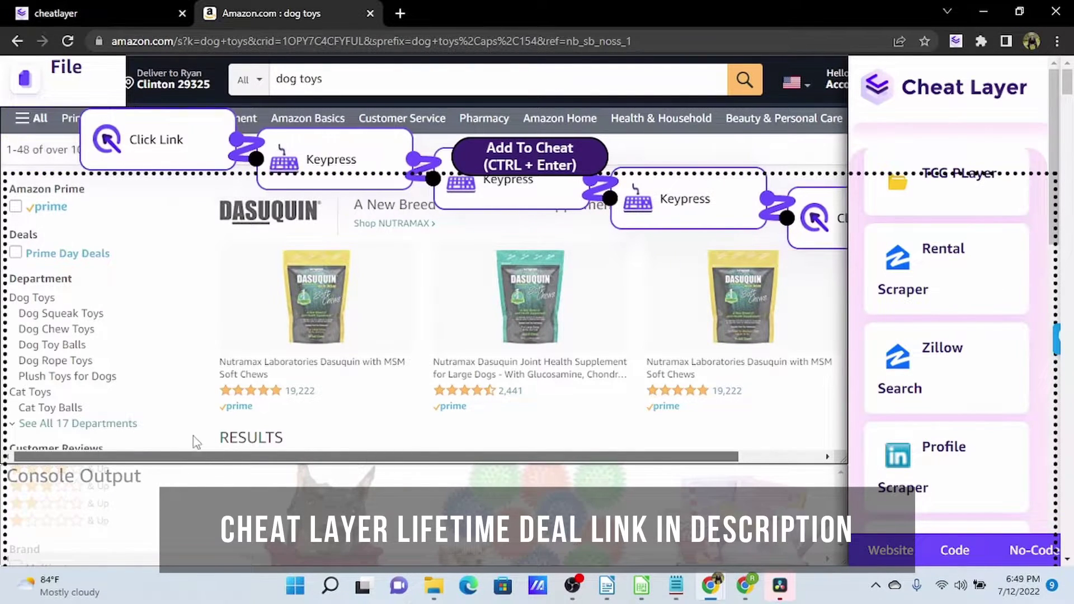
{"action": "left_click", "coordinate": [65, 77]}
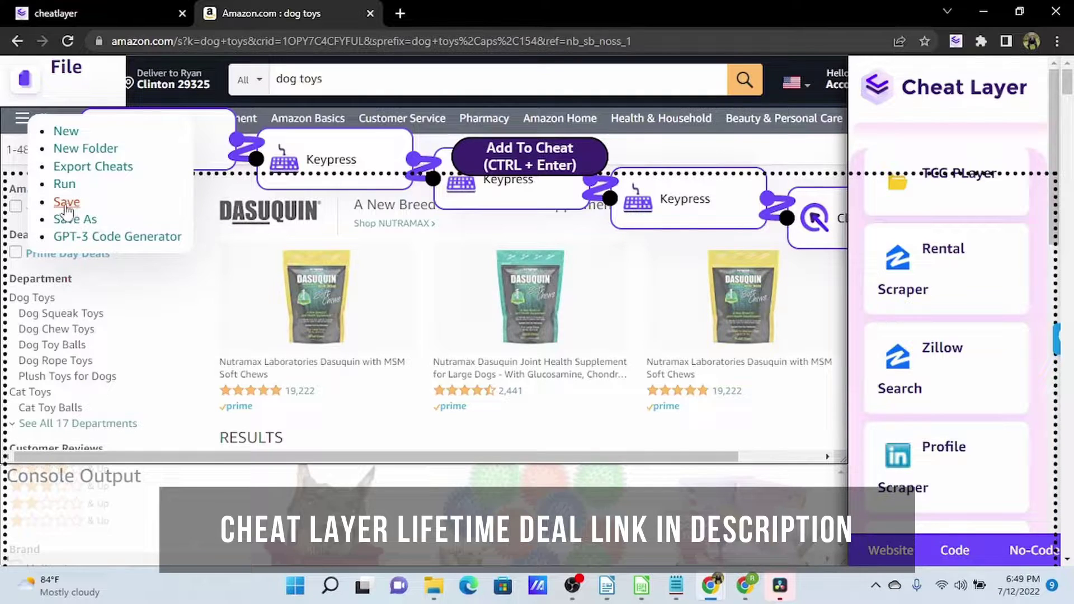
{"action": "left_click", "coordinate": [77, 154]}
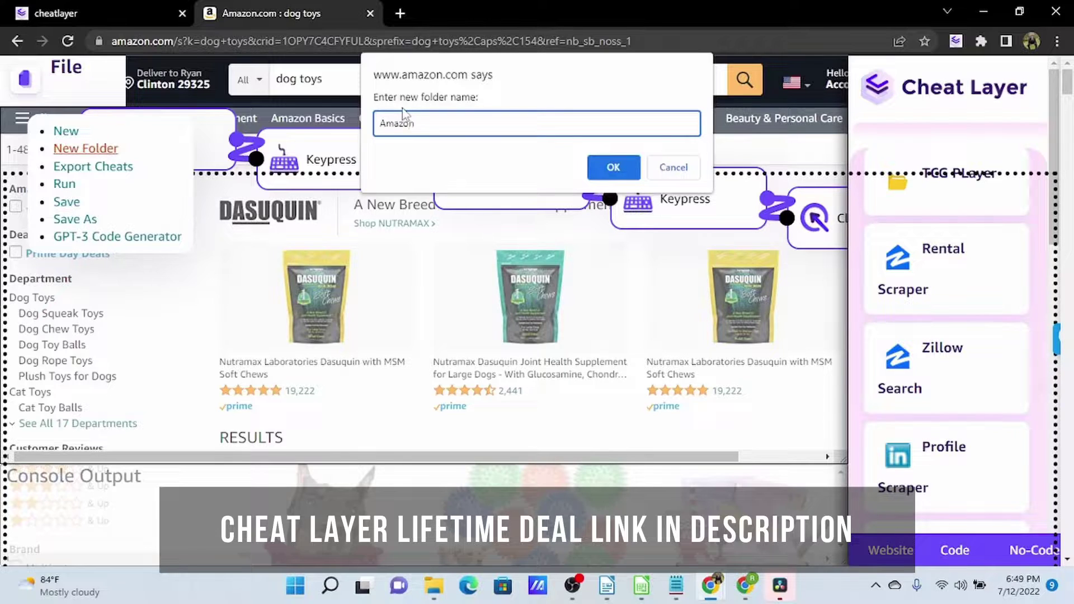
{"action": "type", "text": "Amazon"}
{"action": "left_click", "coordinate": [615, 168]}
Save the script as 'Dog Toys Search' for amazon.com in the Amazon folder.
{"action": "left_click", "coordinate": [935, 262]}
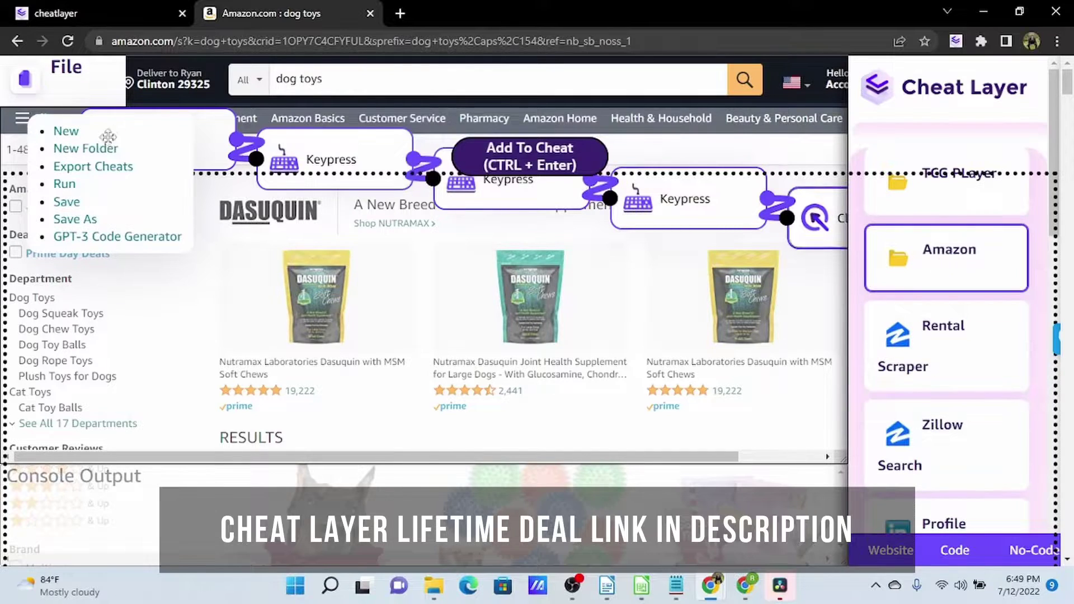
{"action": "left_click", "coordinate": [66, 205]}
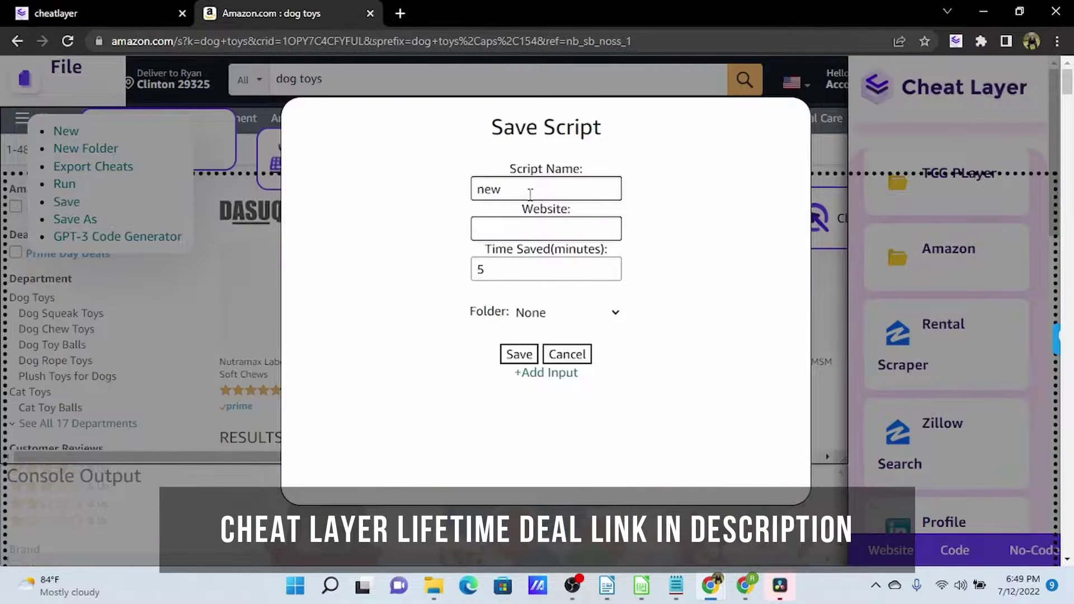
{"action": "left_click_drag", "start_coordinate": [530, 194], "coordinate": [442, 193]}
{"action": "type", "text": "Dog To"}
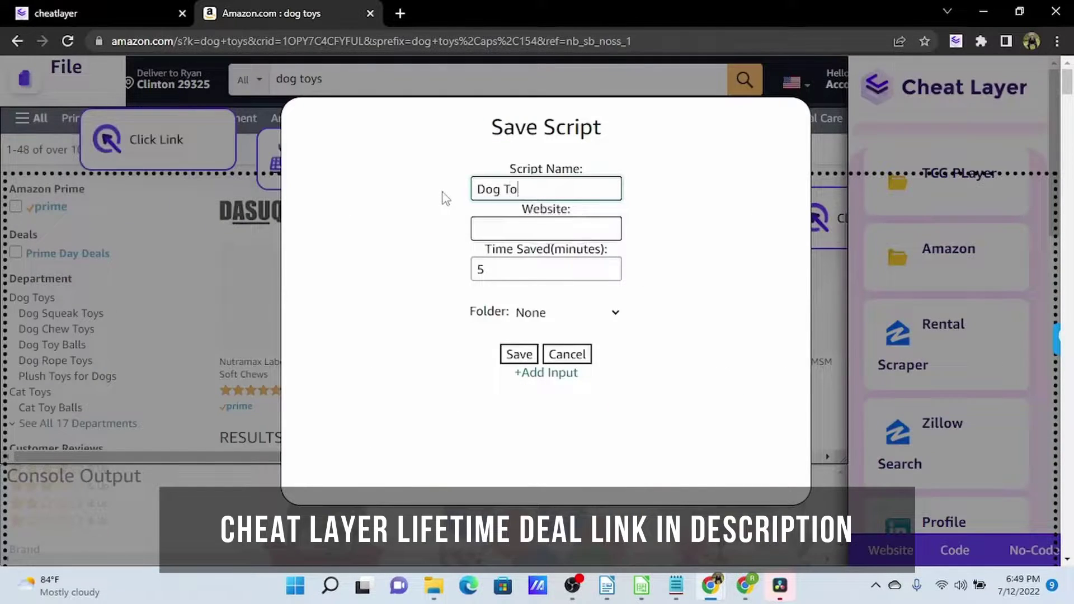
{"action": "type", "text": "ys Search"}
{"action": "left_click", "coordinate": [496, 220]}
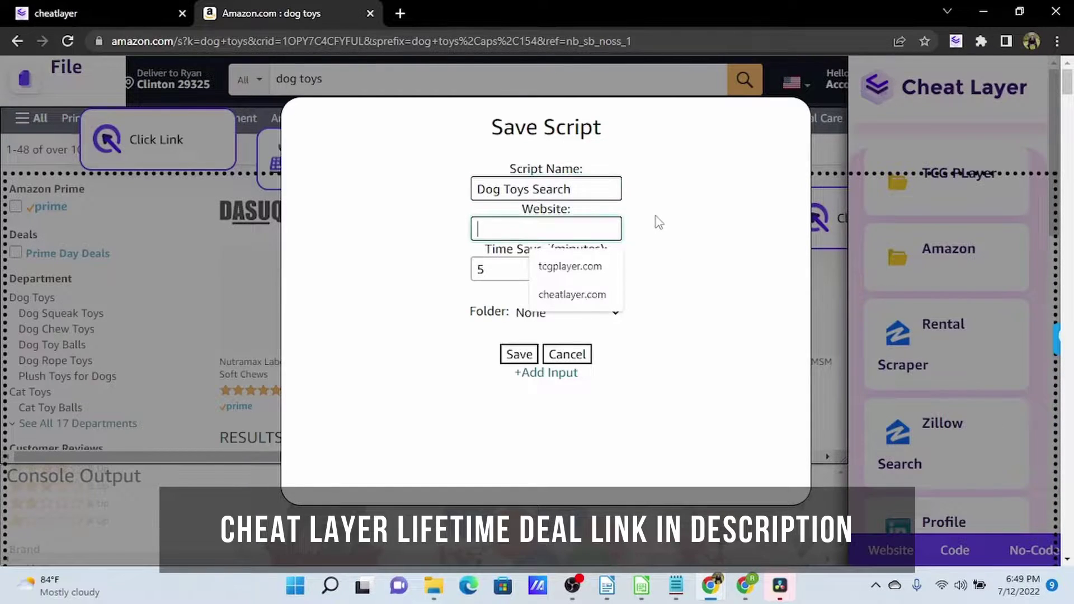
{"action": "type", "text": "amazon.com"}
{"action": "left_click", "coordinate": [723, 359]}
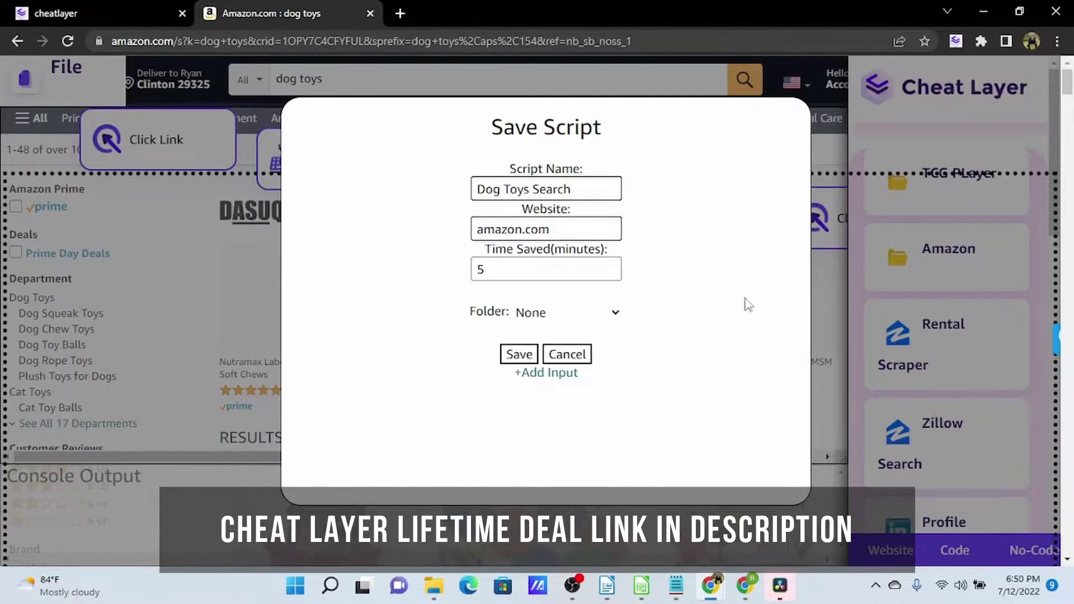
{"action": "left_click", "coordinate": [616, 317]}
{"action": "left_click", "coordinate": [556, 355]}
{"action": "left_click", "coordinate": [525, 356]}
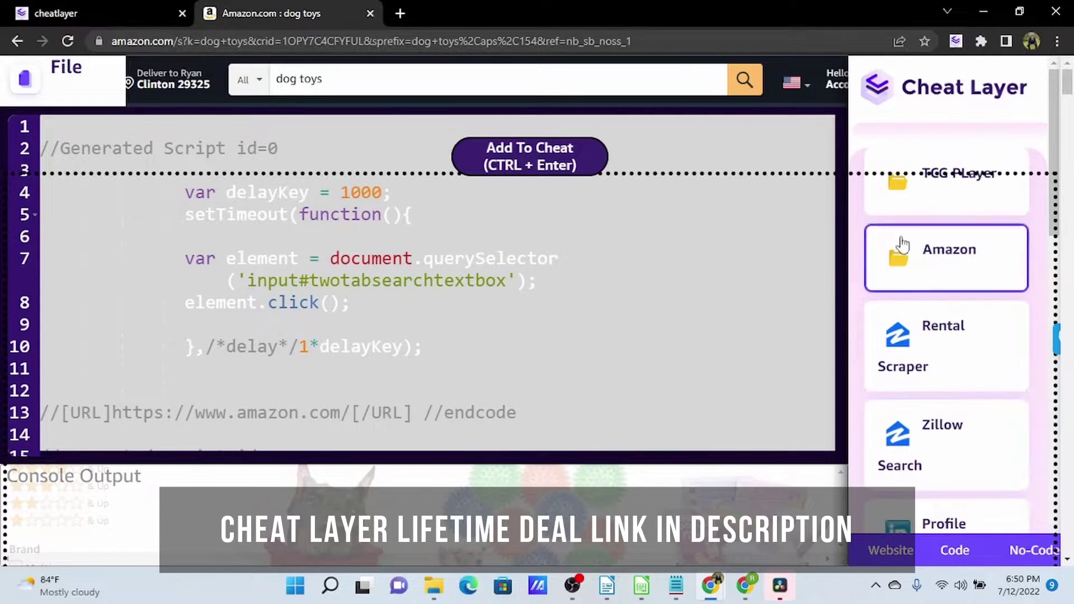
Run the Dog Toys Search cheat from the Amazon folder and scroll its dog toys results.
{"action": "left_click", "coordinate": [948, 268]}
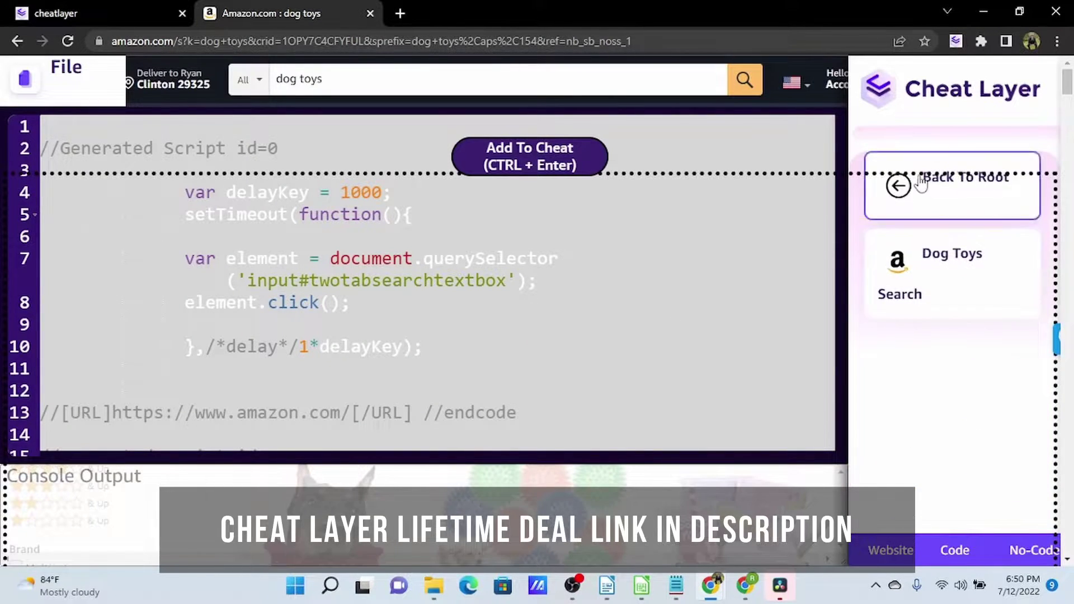
{"action": "left_click", "coordinate": [950, 288]}
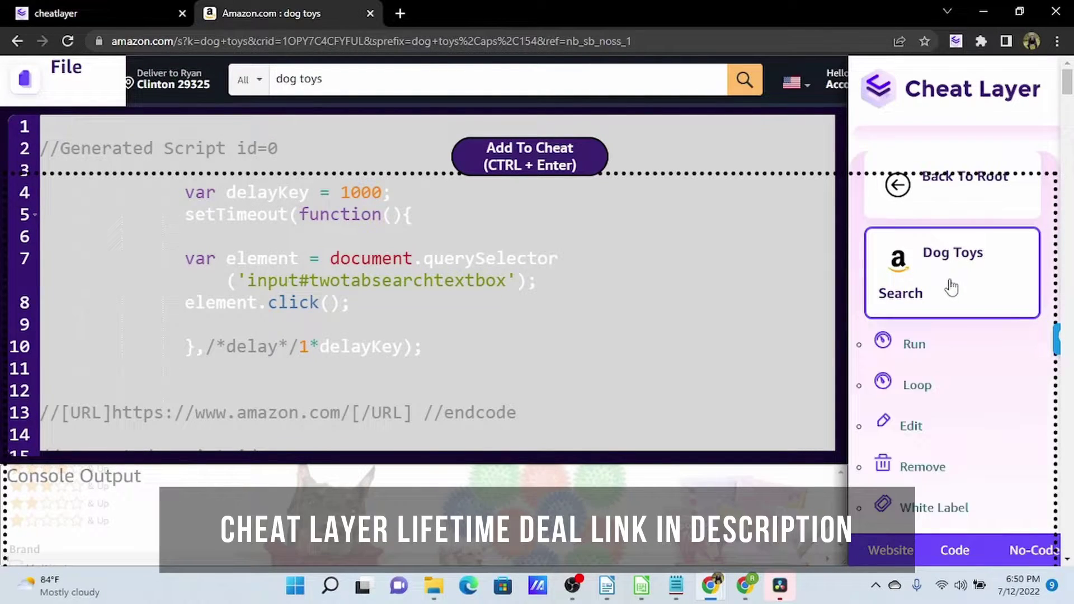
{"action": "left_click", "coordinate": [919, 350]}
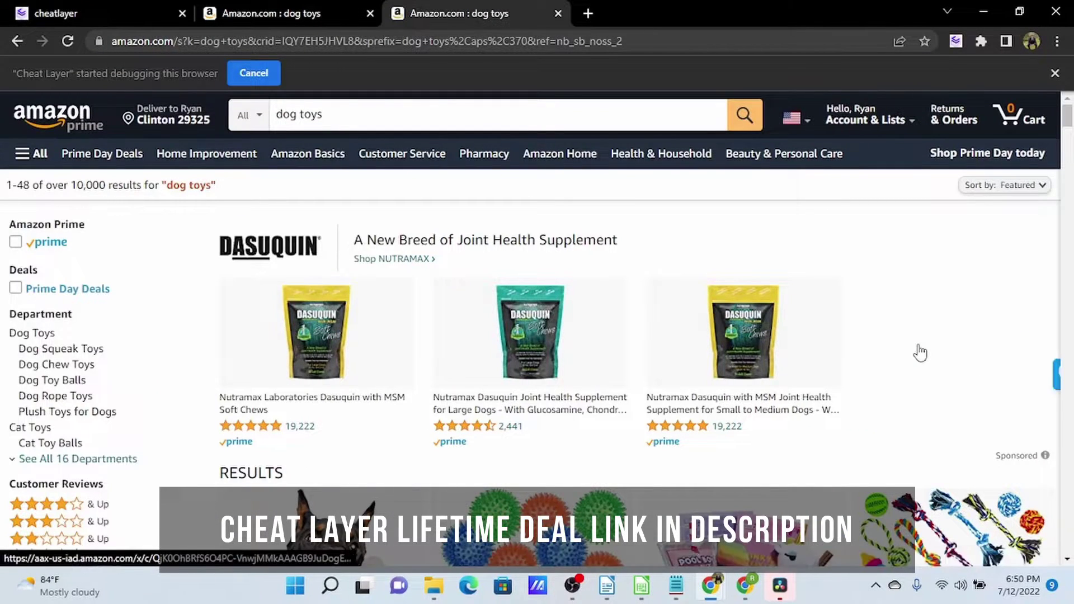
{"action": "scroll", "coordinate": [520, 383], "scroll_direction": "down", "scroll_amount": 5}
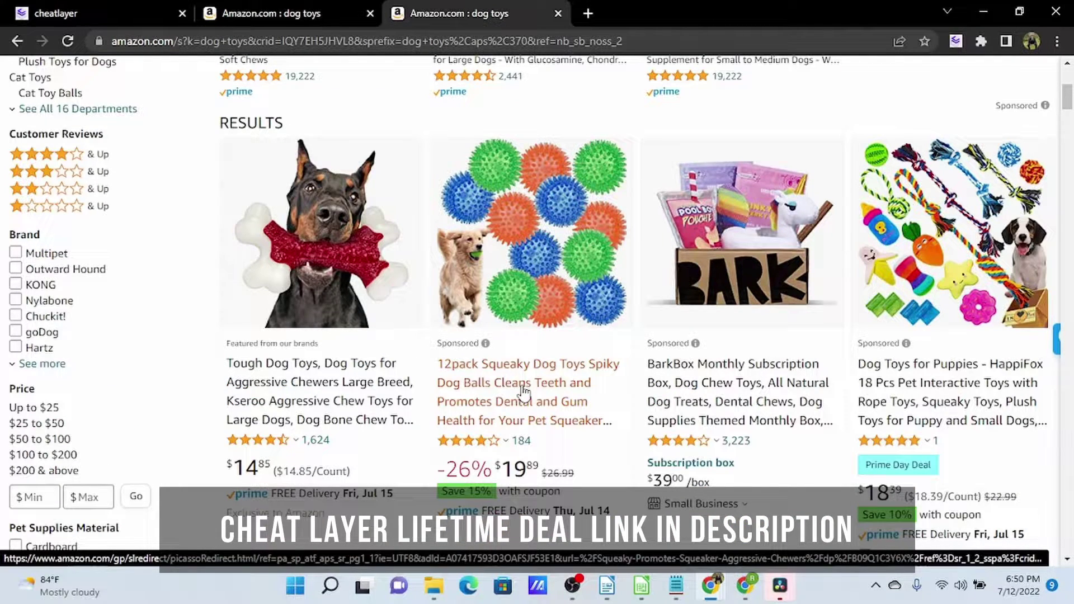
Open the 12pack Squeaky Dog Toys product page with the Cheat Layer panel.
{"action": "left_click", "coordinate": [522, 386]}
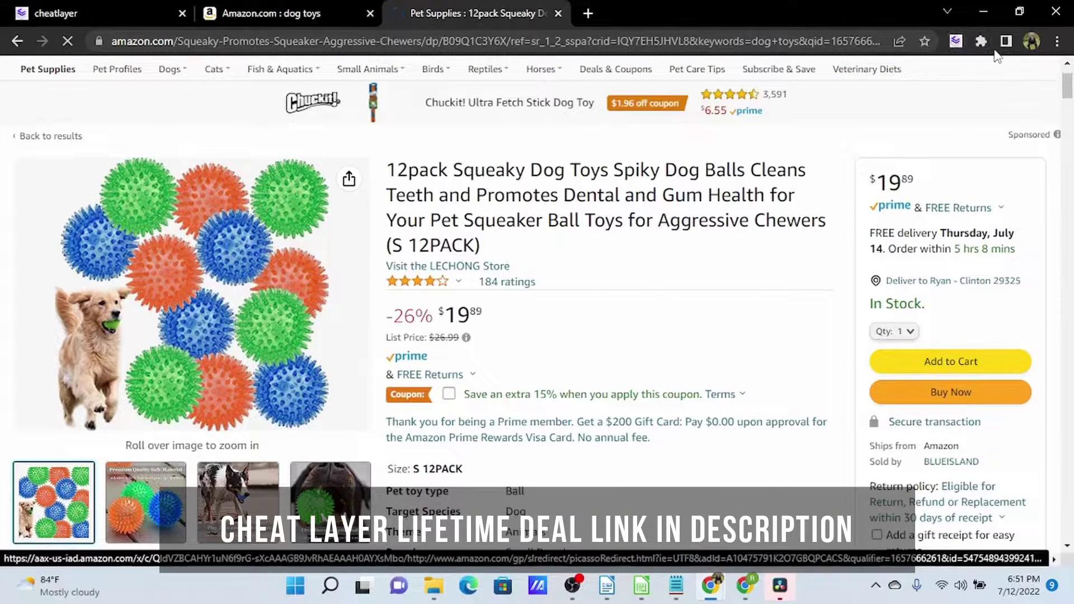
{"action": "left_click", "coordinate": [956, 41]}
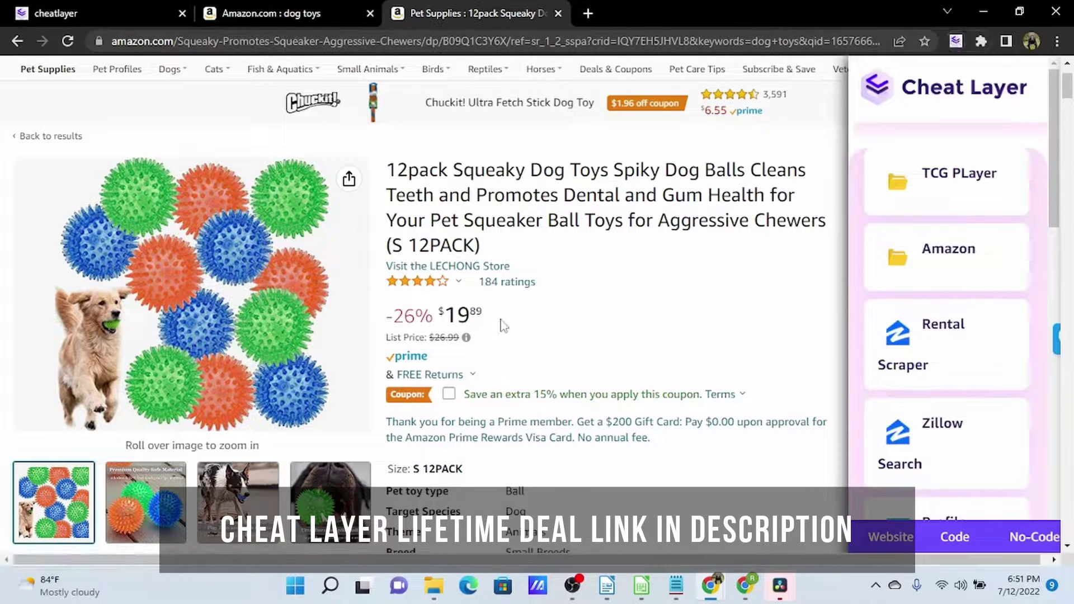
{"action": "scroll", "coordinate": [608, 360], "scroll_direction": "down", "scroll_amount": 2}
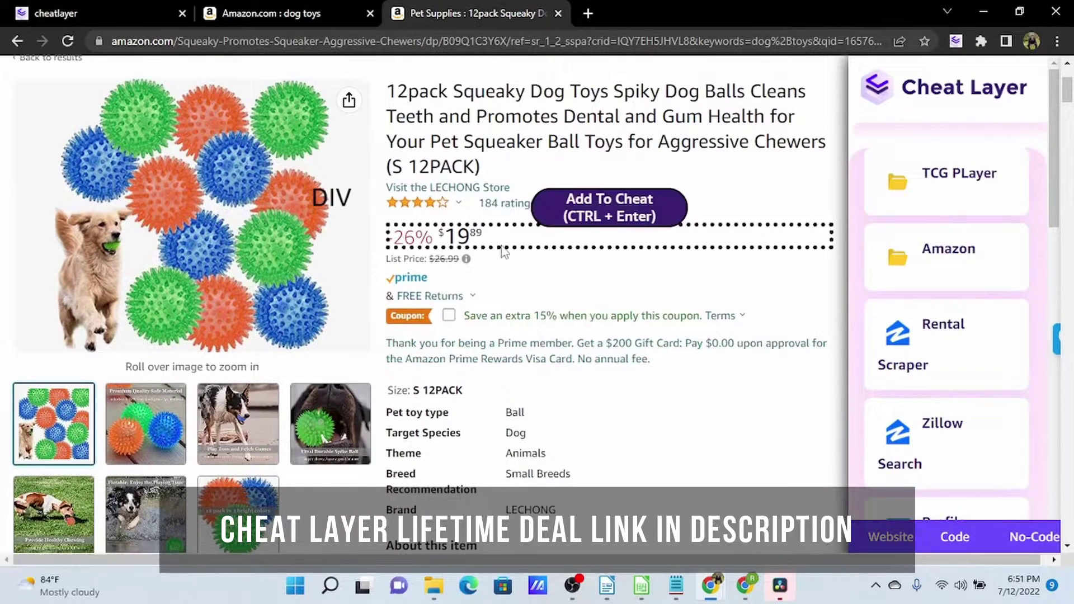
{"action": "mouse_move", "coordinate": [516, 161]}
{"action": "scroll", "coordinate": [537, 223], "scroll_direction": "down", "scroll_amount": 6}
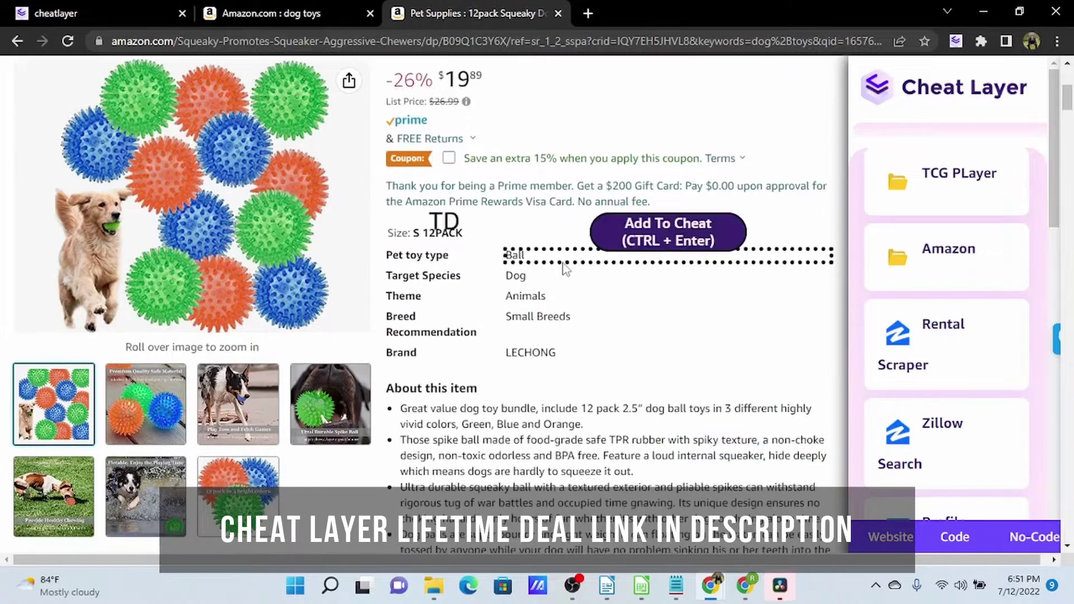
{"action": "scroll", "coordinate": [584, 335], "scroll_direction": "up", "scroll_amount": 2}
{"action": "scroll", "coordinate": [585, 336], "scroll_direction": "up", "scroll_amount": 8}
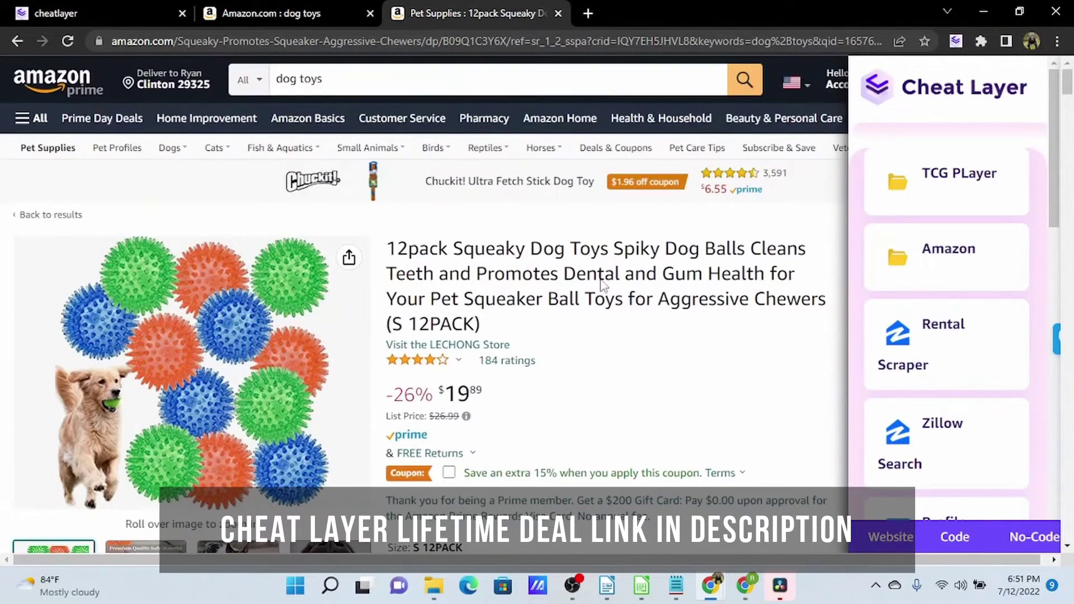
{"action": "scroll", "coordinate": [556, 338], "scroll_direction": "down", "scroll_amount": 2}
Add a Save Variable step capturing the product's $19.89 price.
{"action": "mouse_move", "coordinate": [456, 314]}
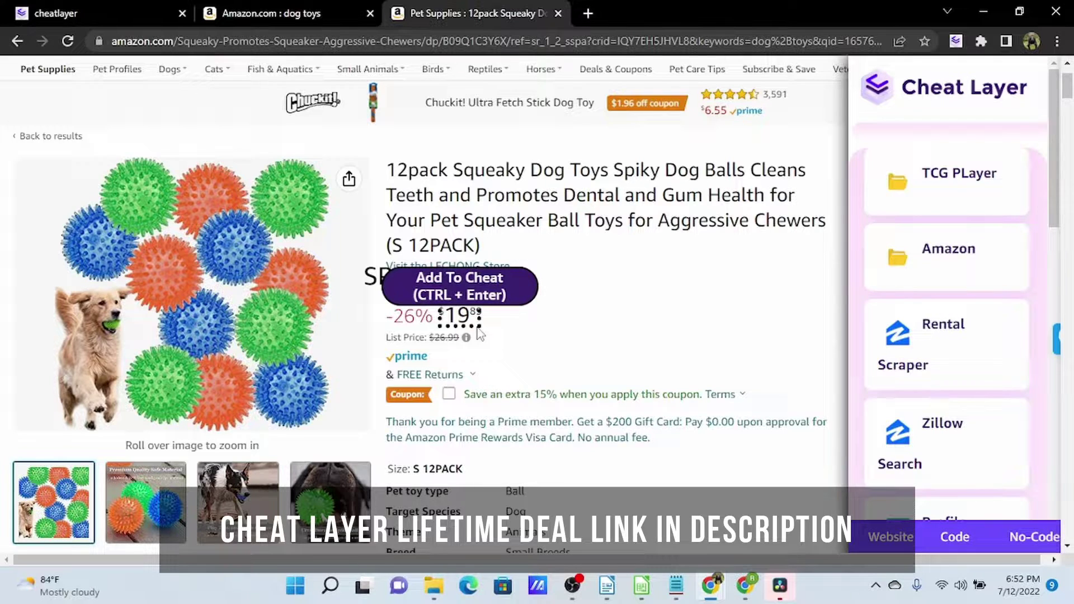
{"action": "key", "text": "ctrl+Return"}
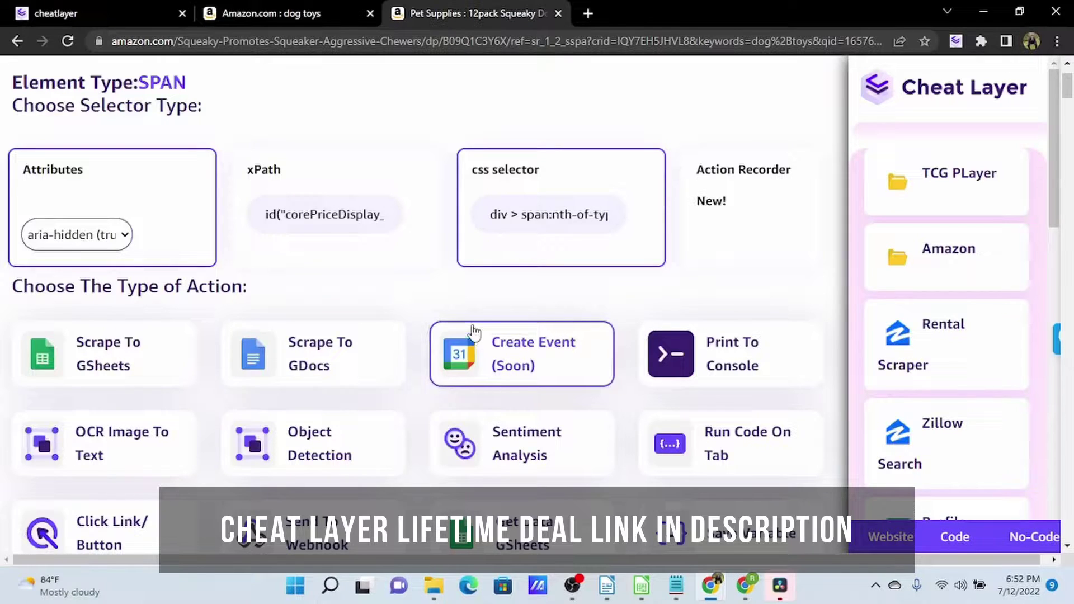
{"action": "scroll", "coordinate": [385, 232], "scroll_direction": "down", "scroll_amount": 1}
{"action": "scroll", "coordinate": [385, 229], "scroll_direction": "up", "scroll_amount": 1}
{"action": "scroll", "coordinate": [460, 226], "scroll_direction": "down", "scroll_amount": 1}
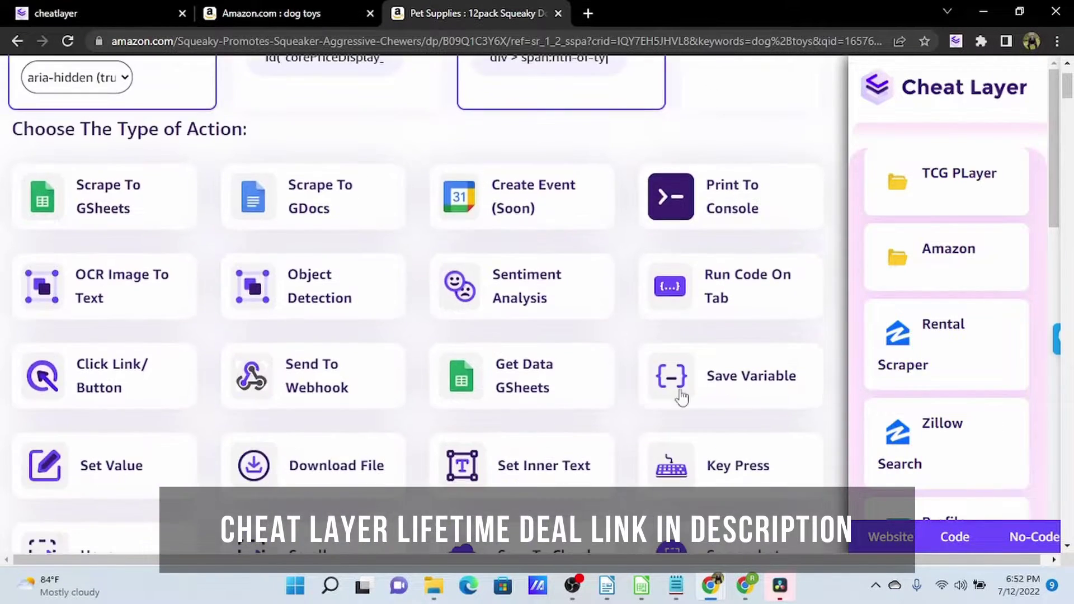
{"action": "left_click", "coordinate": [764, 384]}
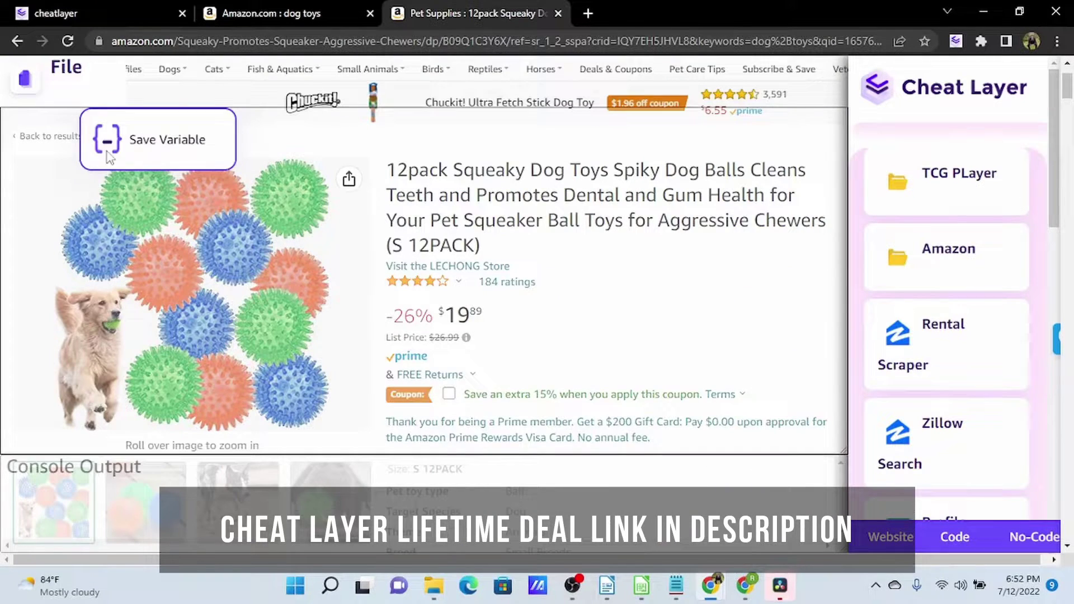
Add the price variable to the flow, plus a second Save Variable for the first feature bullet.
{"action": "left_click", "coordinate": [179, 147]}
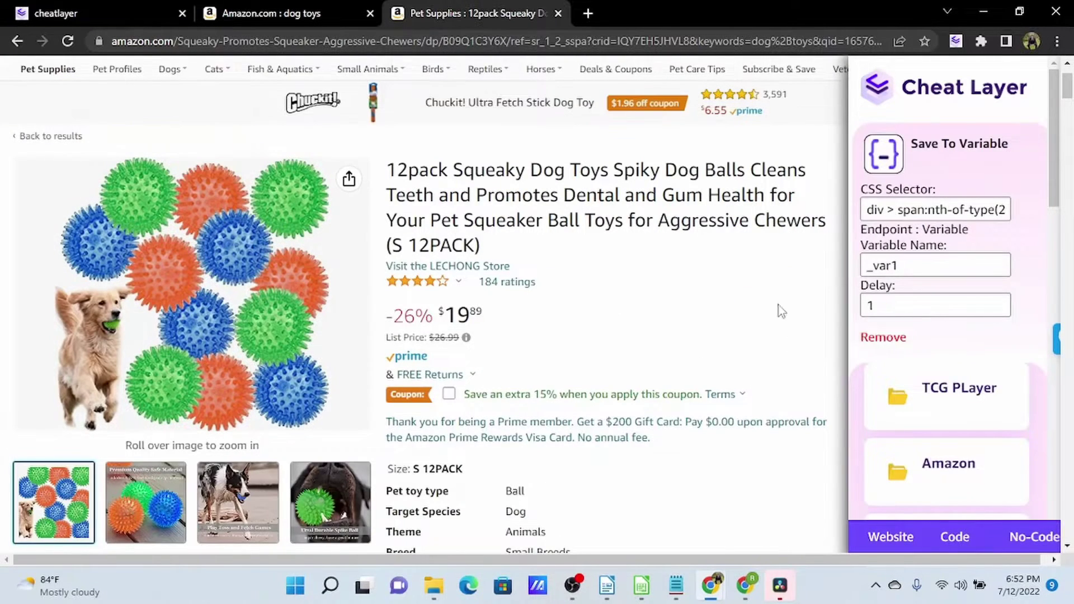
{"action": "scroll", "coordinate": [686, 271], "scroll_direction": "down", "scroll_amount": 5}
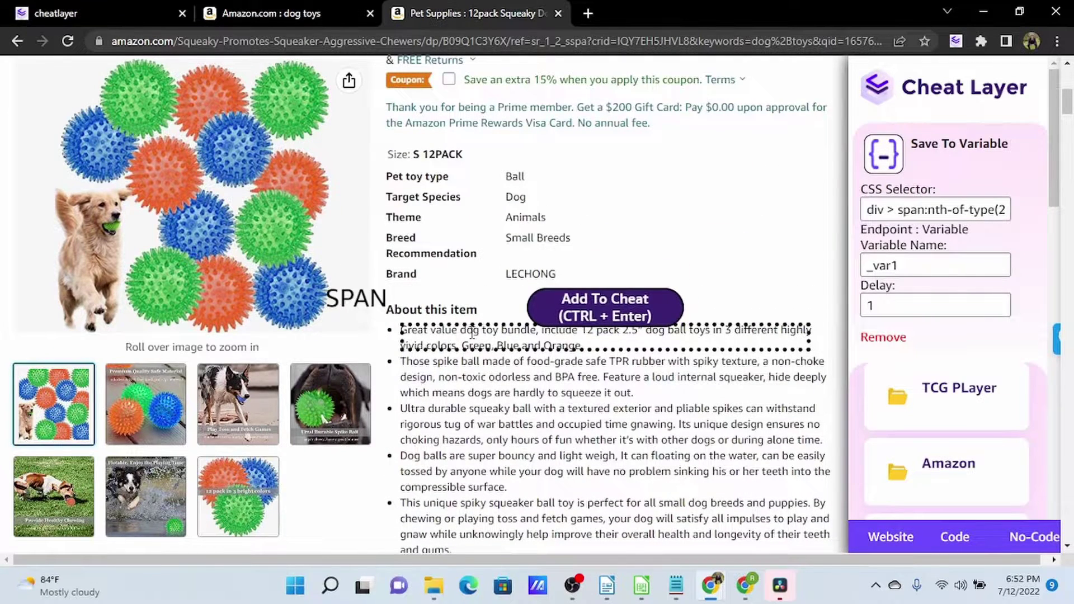
{"action": "key", "text": "ctrl+Return"}
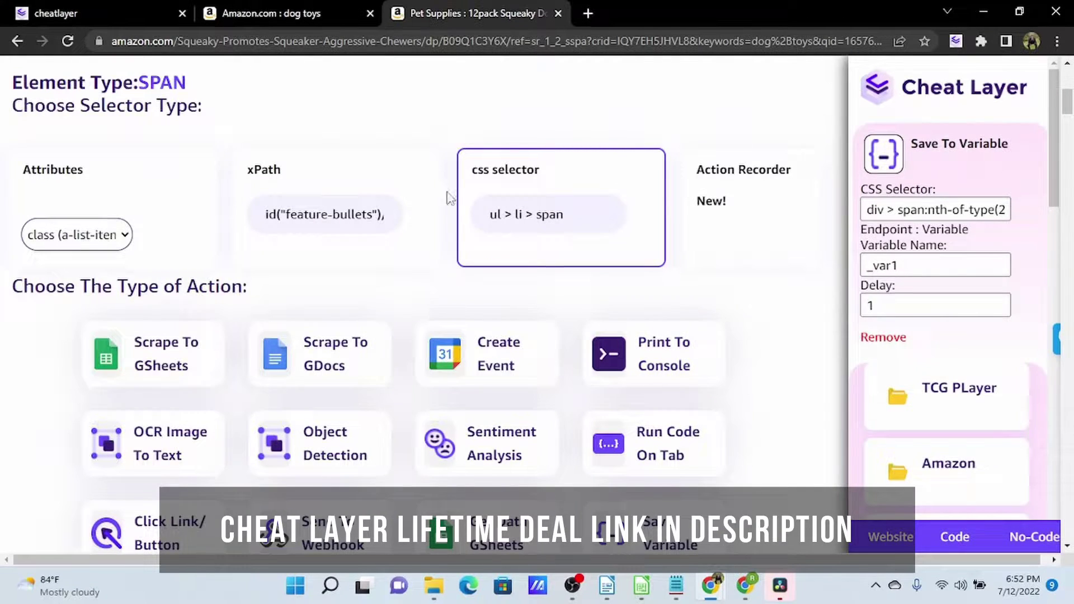
{"action": "left_click", "coordinate": [384, 172]}
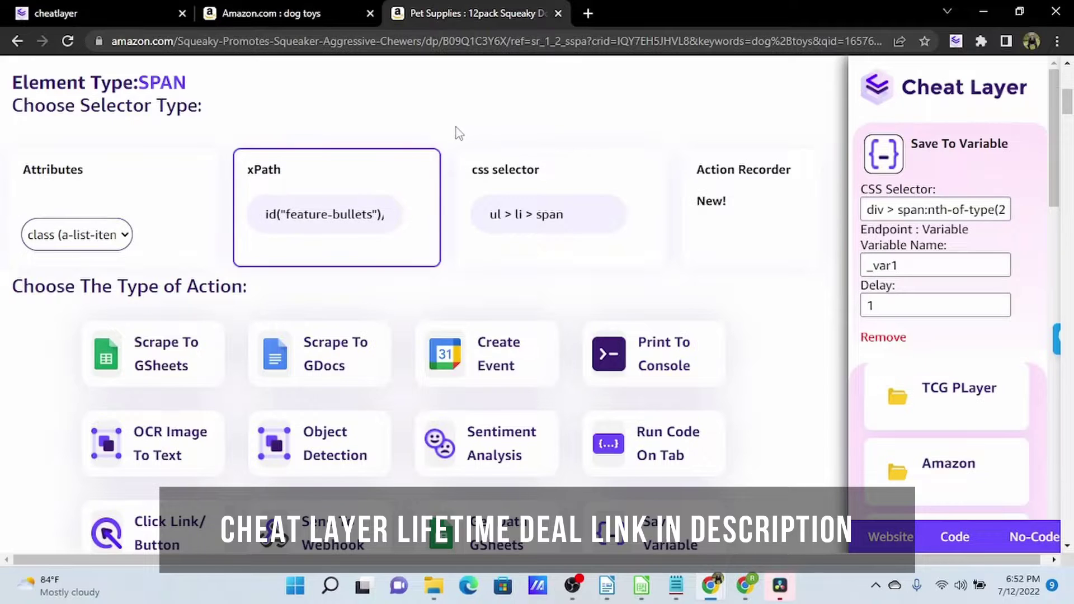
{"action": "scroll", "coordinate": [455, 132], "scroll_direction": "down", "scroll_amount": 3}
{"action": "scroll", "coordinate": [481, 167], "scroll_direction": "up", "scroll_amount": 1}
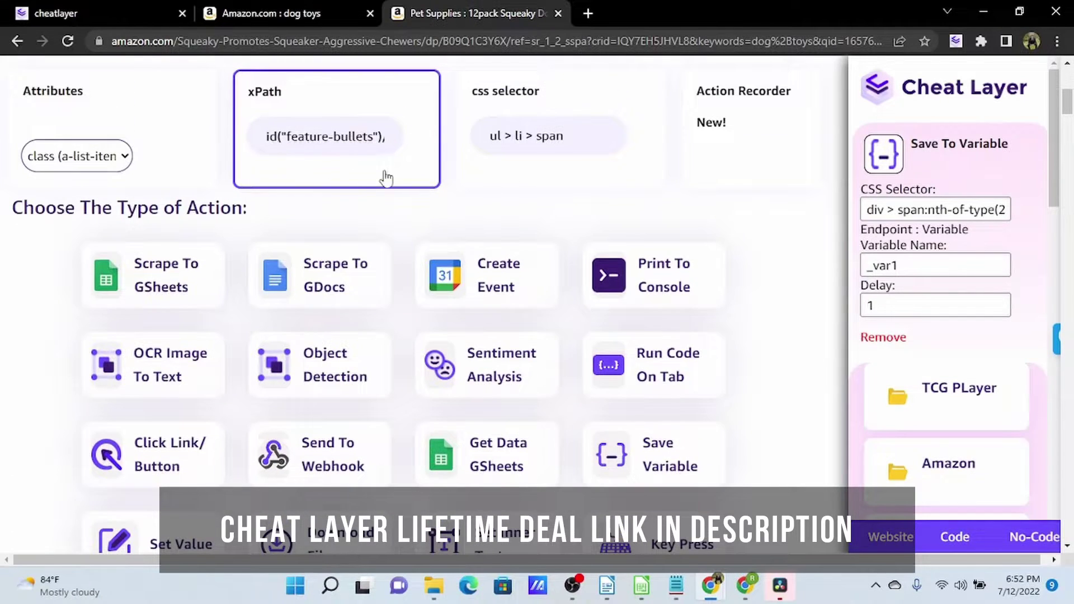
{"action": "left_click", "coordinate": [649, 456]}
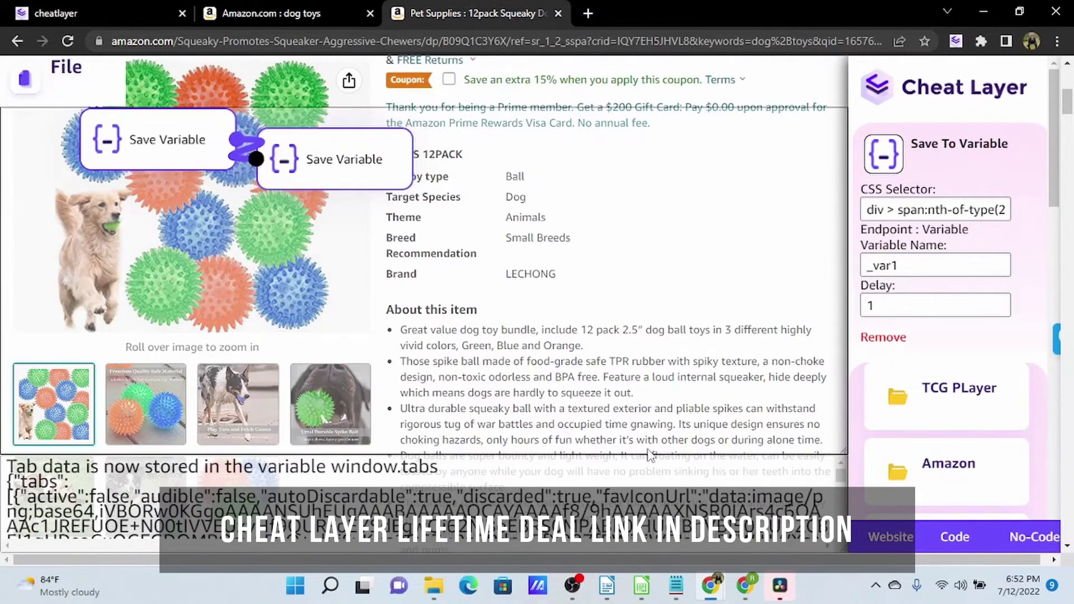
Add a Scrape To GSheets step for the product title.
{"action": "left_click", "coordinate": [890, 537]}
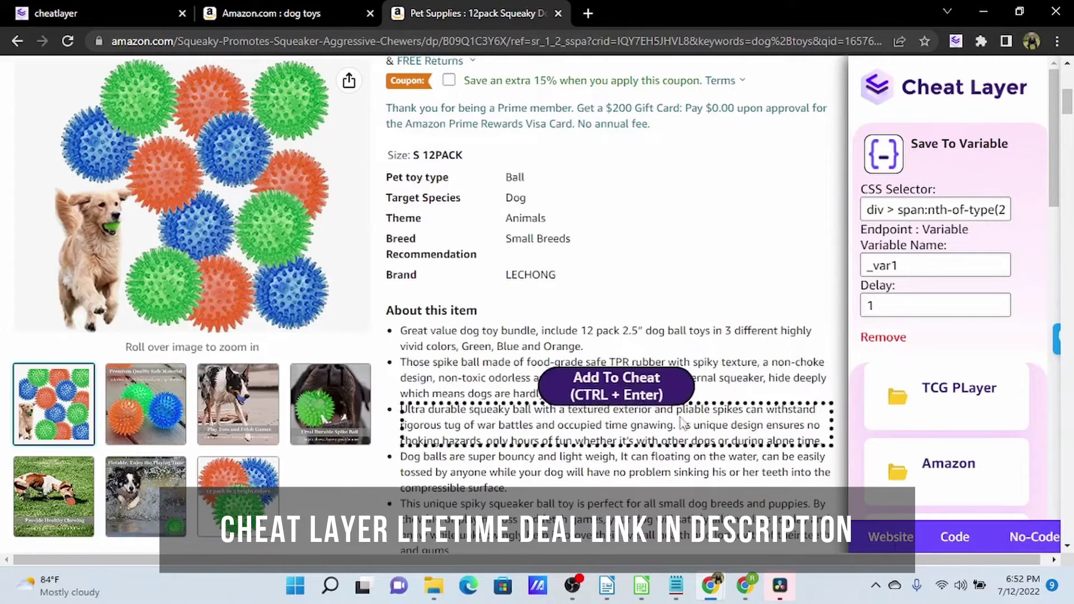
{"action": "scroll", "coordinate": [643, 392], "scroll_direction": "up", "scroll_amount": 6}
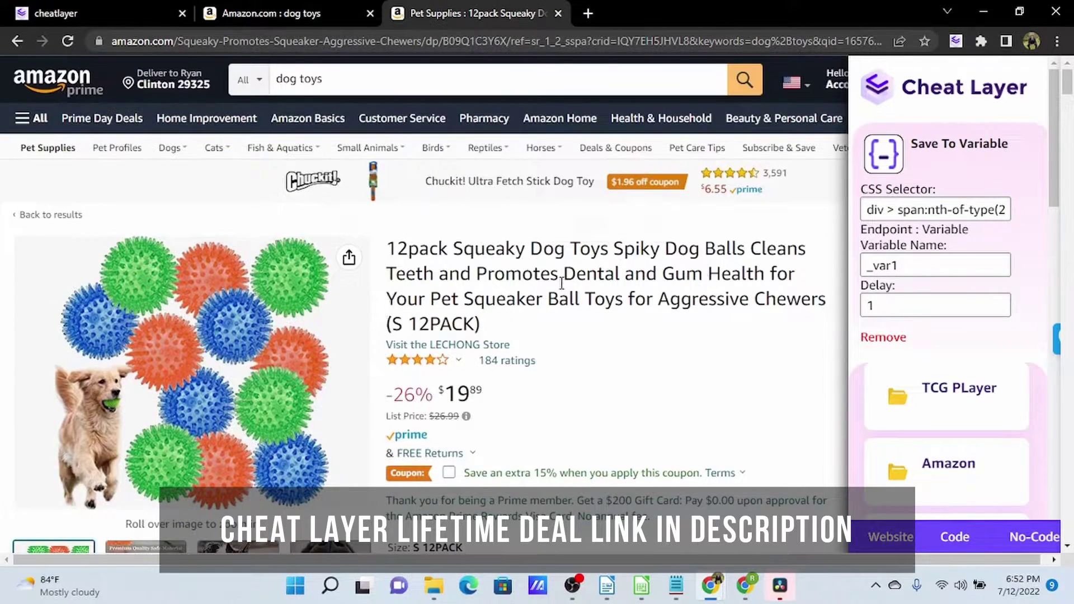
{"action": "left_click", "coordinate": [583, 229]}
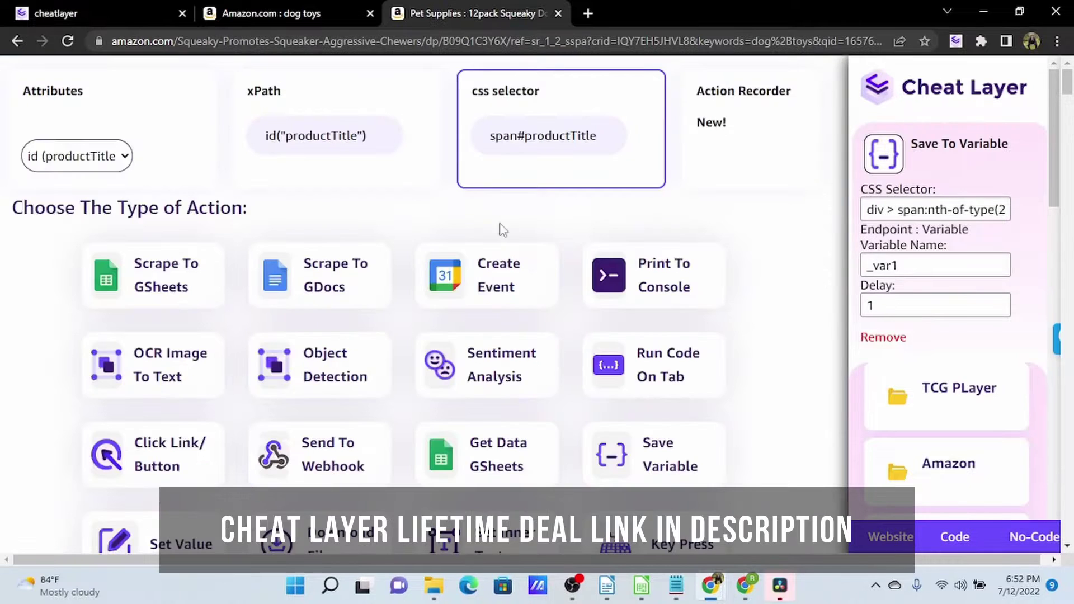
{"action": "left_click", "coordinate": [160, 288]}
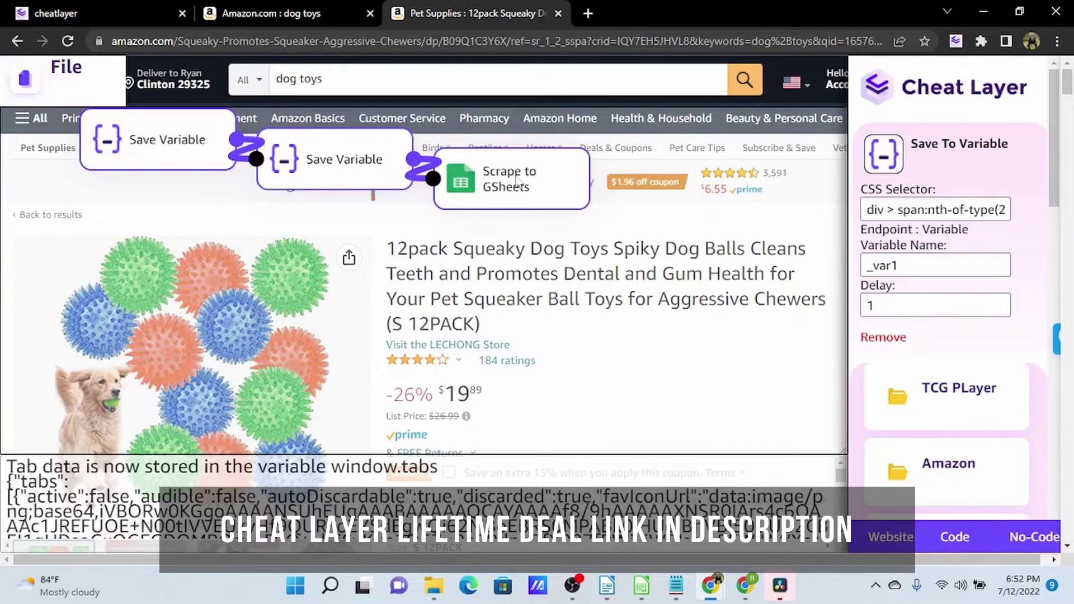
Create a new spreadsheet via sheets.new and copy its URL.
{"action": "left_click", "coordinate": [507, 178]}
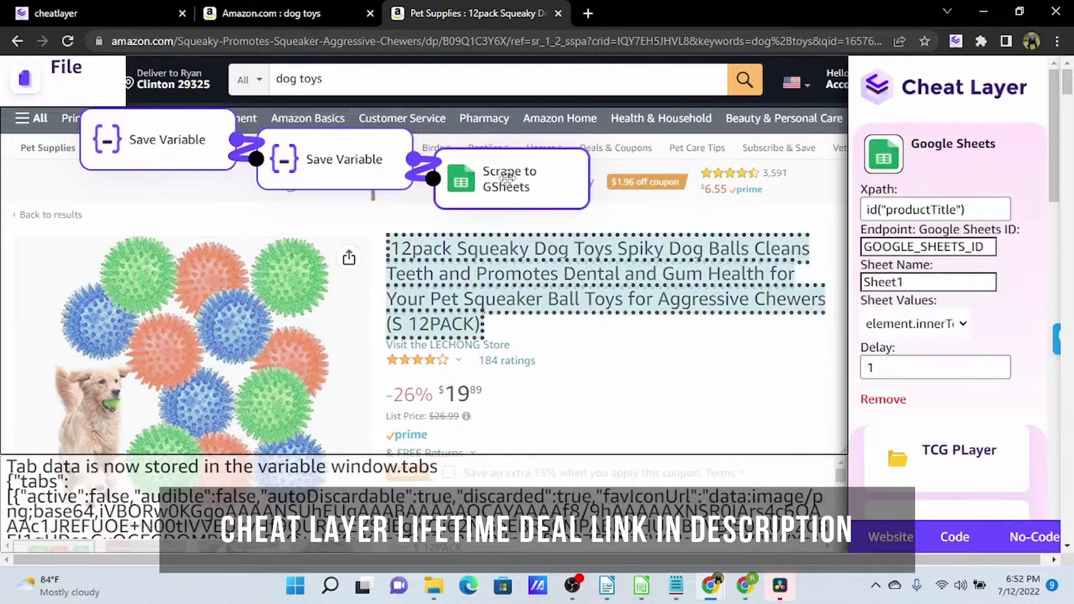
{"action": "left_click", "coordinate": [588, 13]}
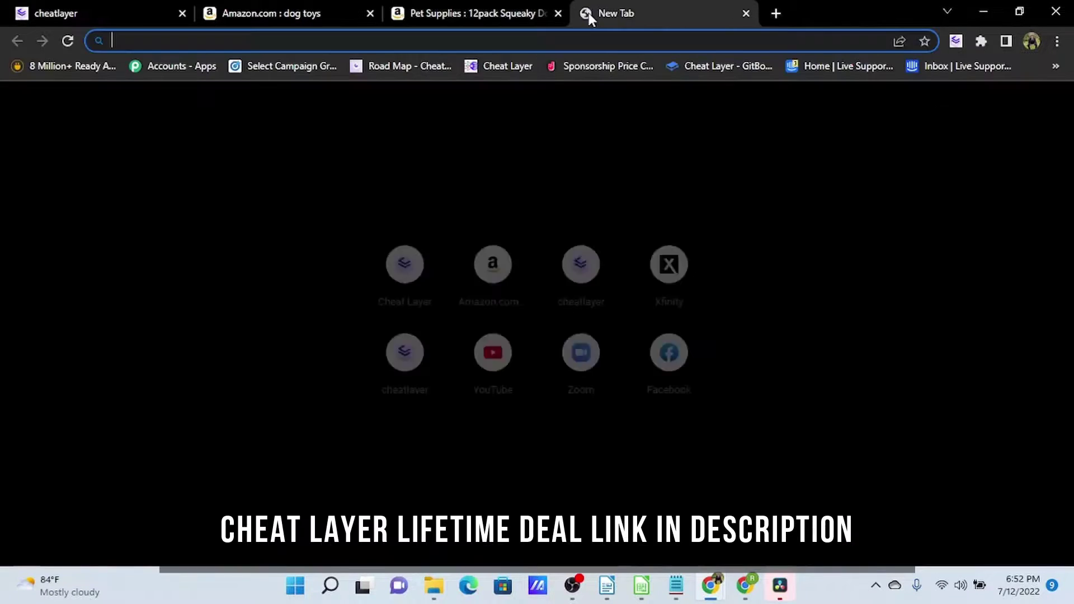
{"action": "type", "text": "sheets"}
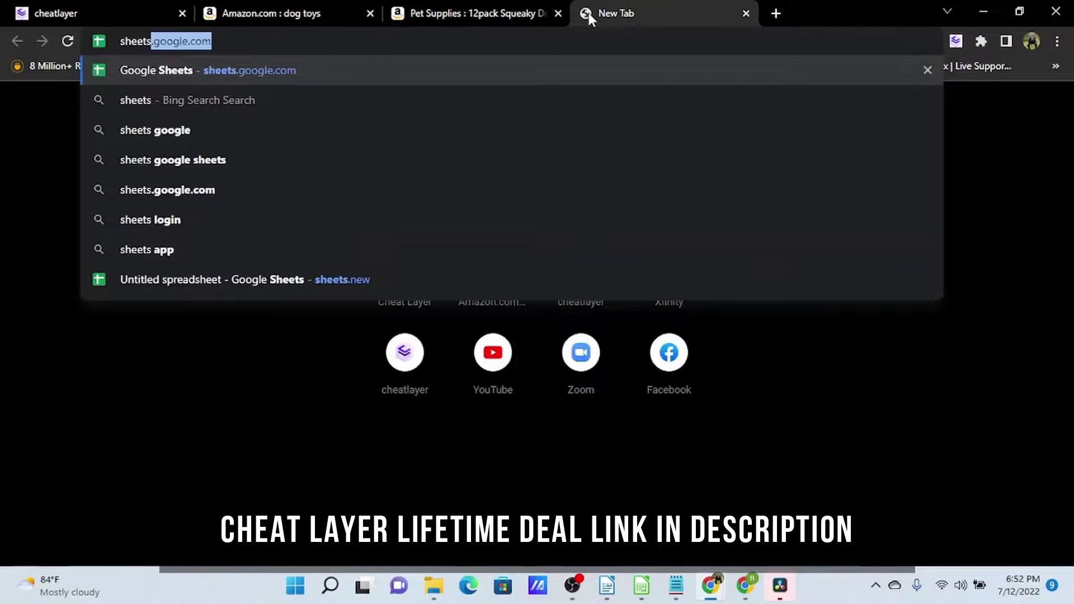
{"action": "type", "text": ".new"}
{"action": "key", "text": "Return"}
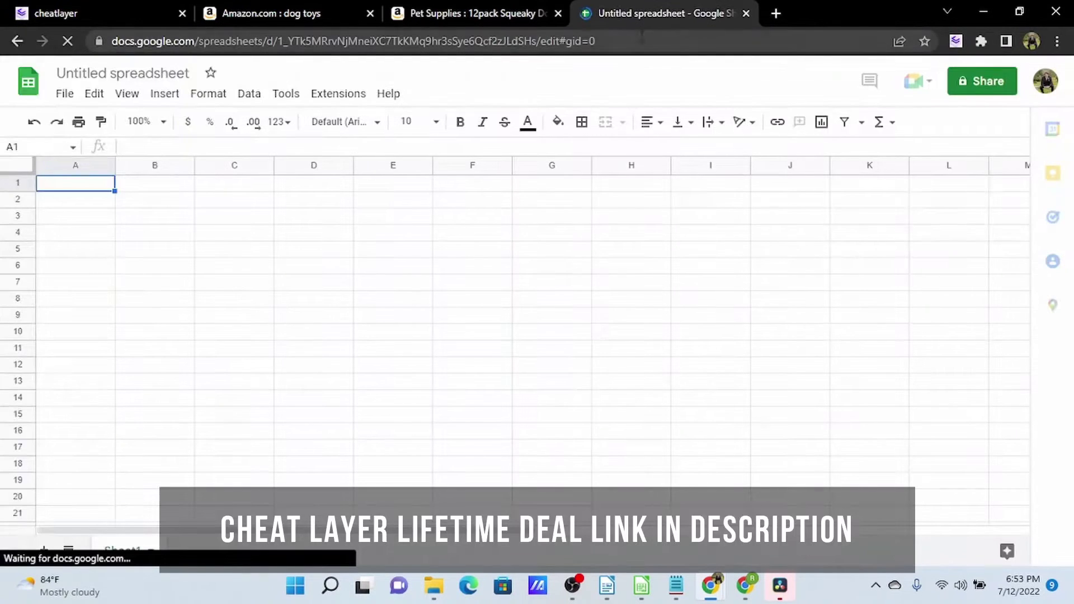
{"action": "left_click", "coordinate": [639, 36]}
{"action": "right_click", "coordinate": [578, 42]}
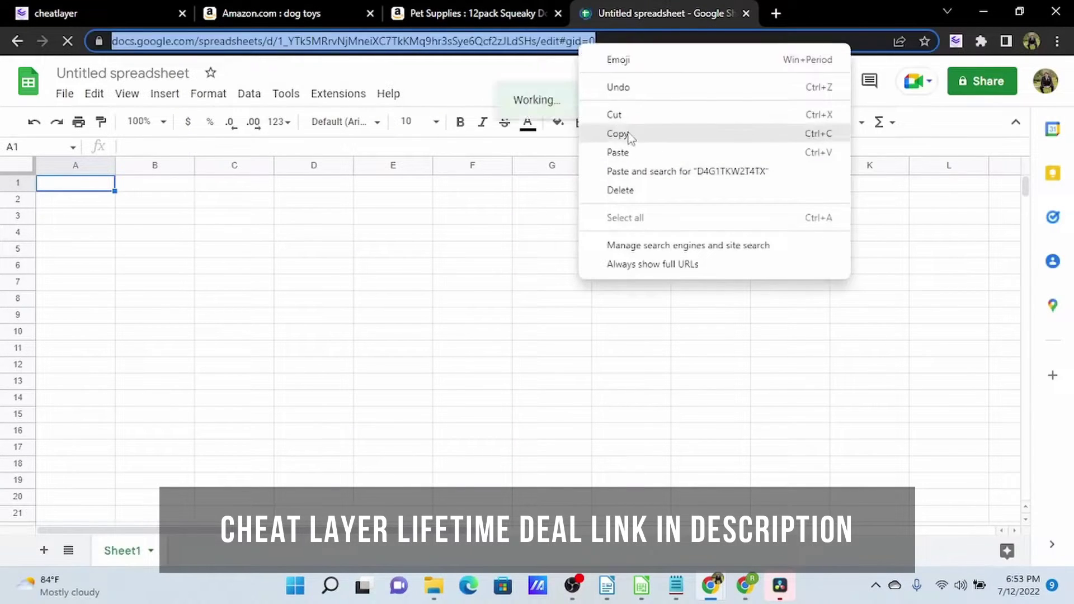
{"action": "left_click", "coordinate": [605, 135]}
Paste the spreadsheet URL as the Google Sheets ID, keeping sheet name Sheet1.
{"action": "left_click", "coordinate": [447, 14]}
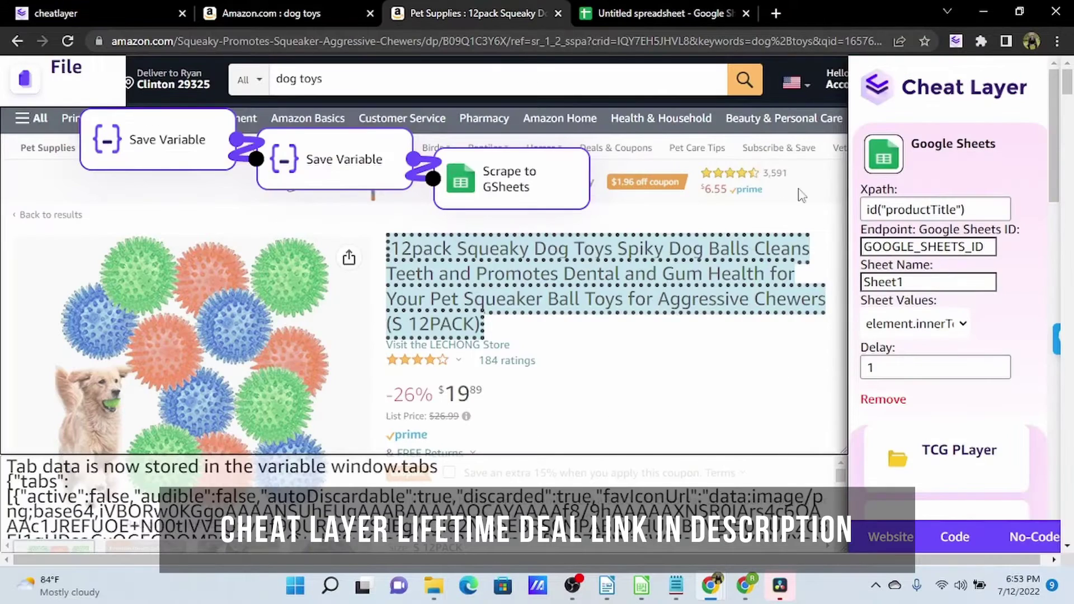
{"action": "left_click_drag", "start_coordinate": [988, 250], "coordinate": [835, 244]}
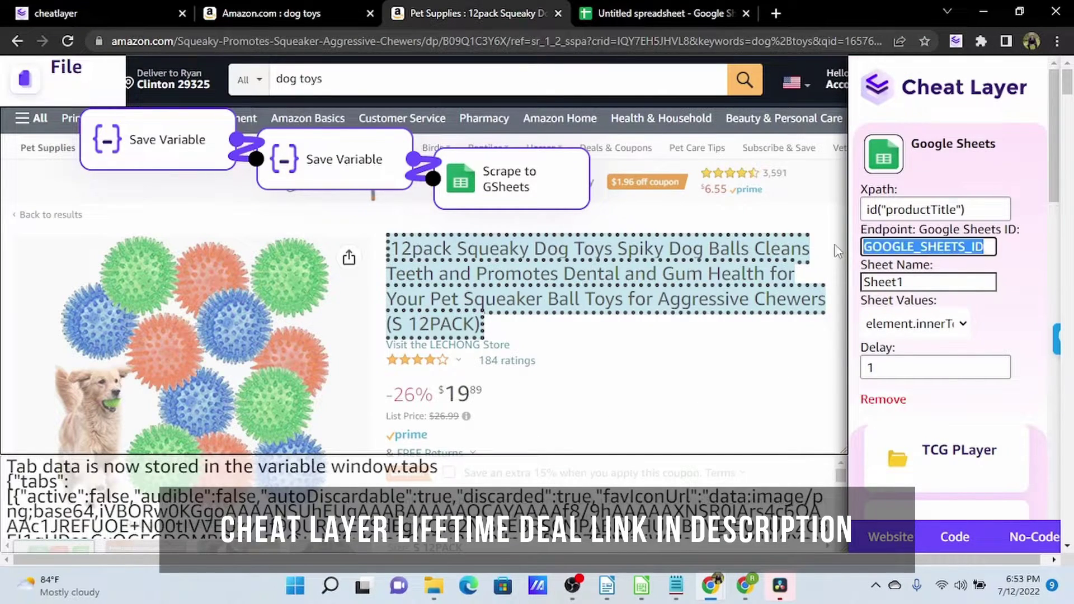
{"action": "key", "text": "BackSpace"}
{"action": "key", "text": "ctrl+v"}
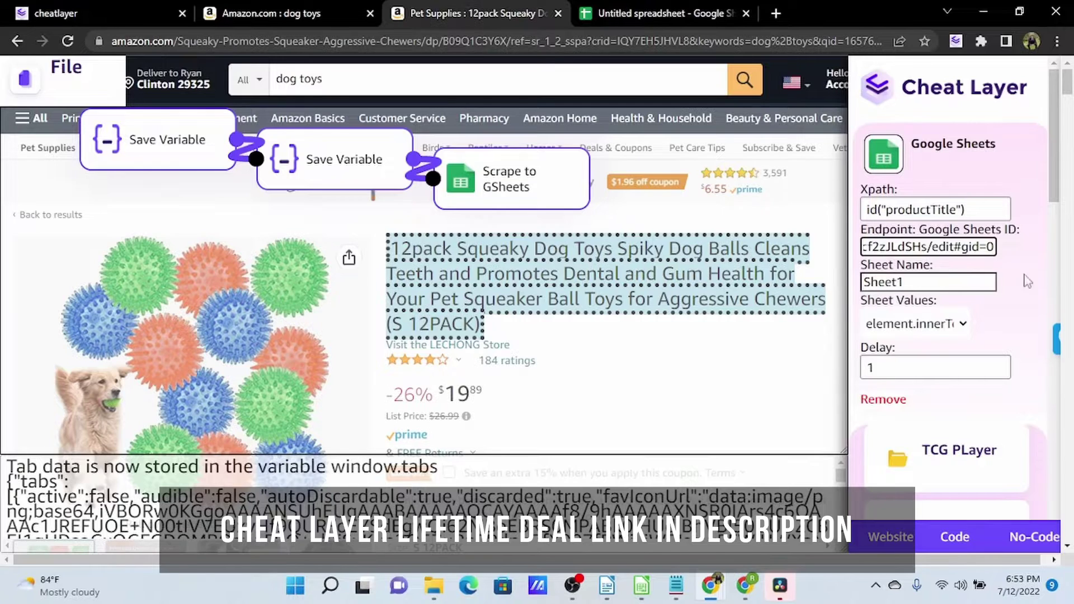
{"action": "left_click", "coordinate": [1022, 302]}
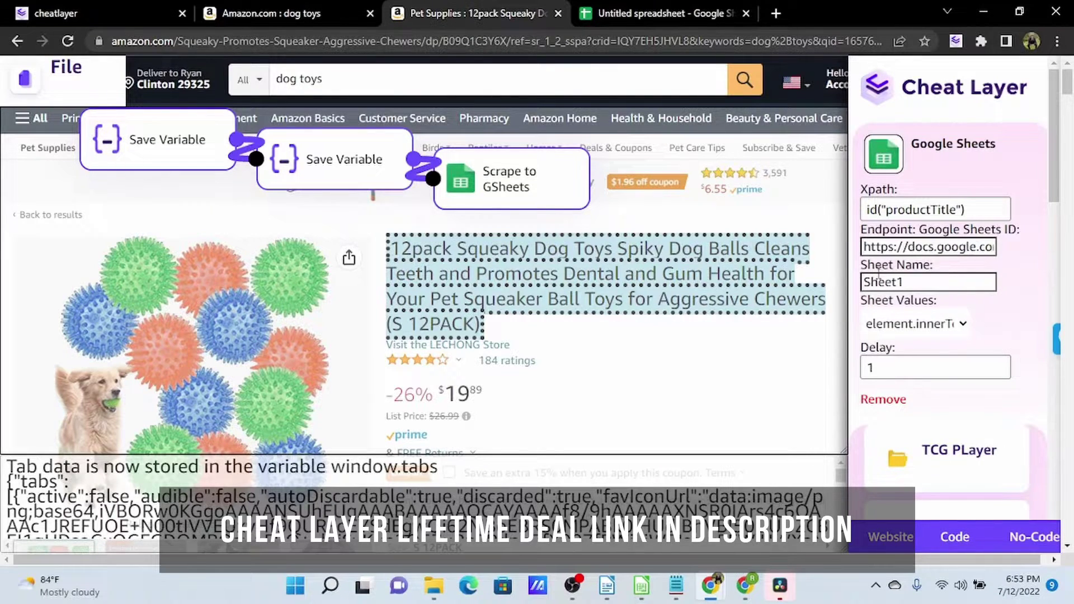
{"action": "double_click", "coordinate": [907, 283]}
{"action": "left_click", "coordinate": [1010, 289]}
{"action": "left_click", "coordinate": [610, 21]}
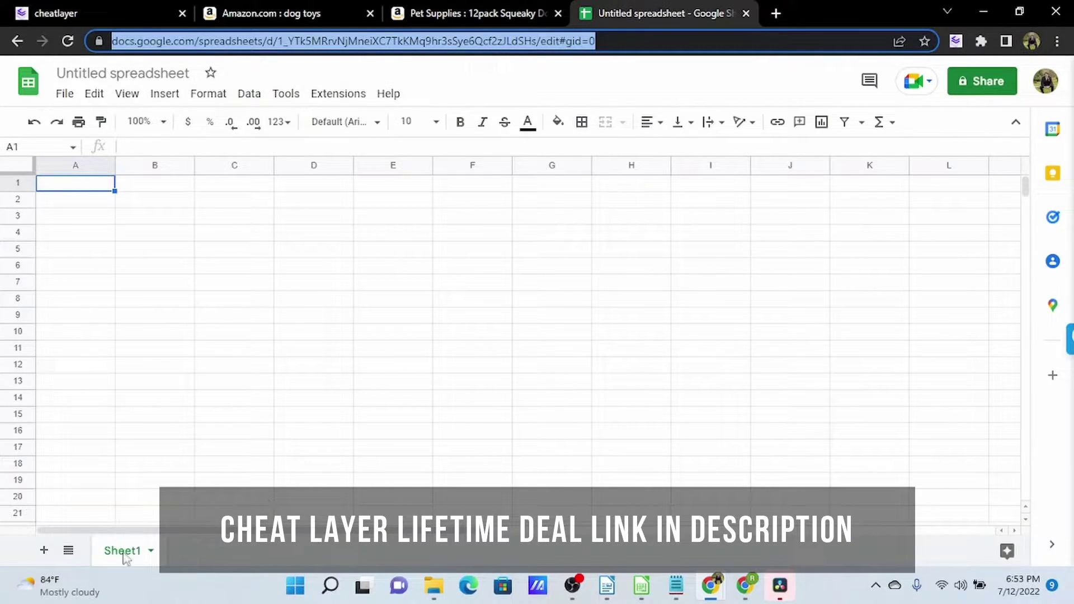
{"action": "left_click", "coordinate": [445, 15]}
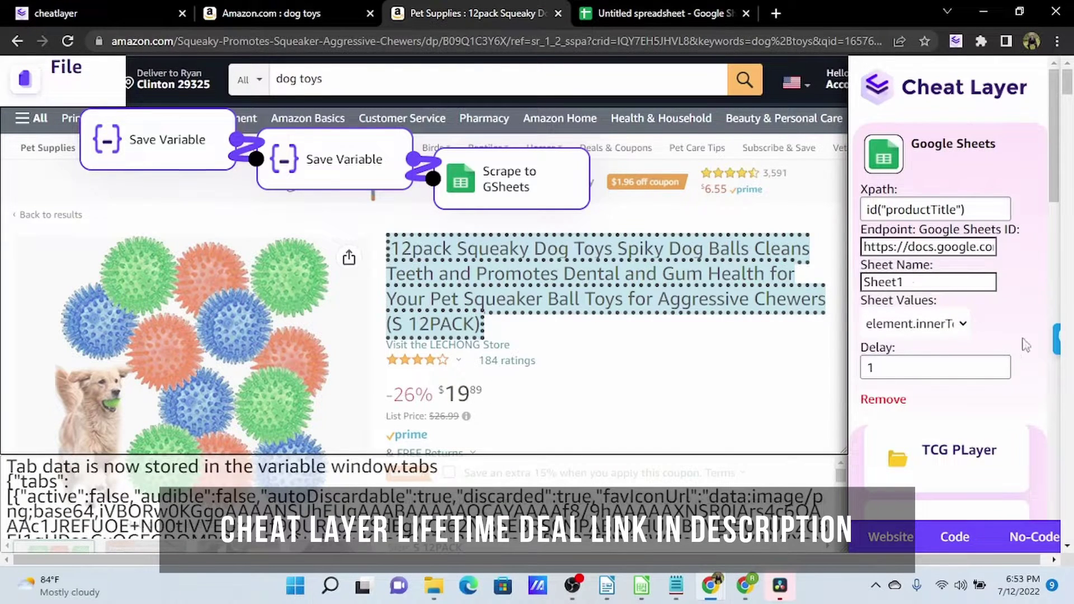
Run the scraping script and authorise the chosen Google account's access to Google Sheets.
{"action": "scroll", "coordinate": [1019, 319], "scroll_direction": "down", "scroll_amount": 1}
{"action": "scroll", "coordinate": [1017, 313], "scroll_direction": "up", "scroll_amount": 1}
{"action": "left_click", "coordinate": [67, 68]}
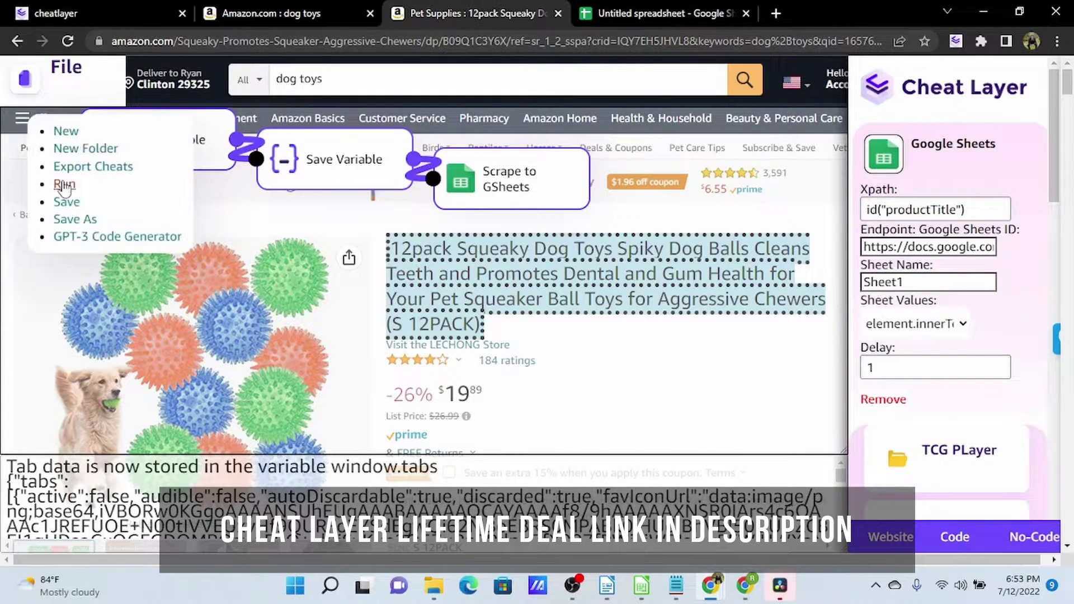
{"action": "left_click", "coordinate": [65, 185]}
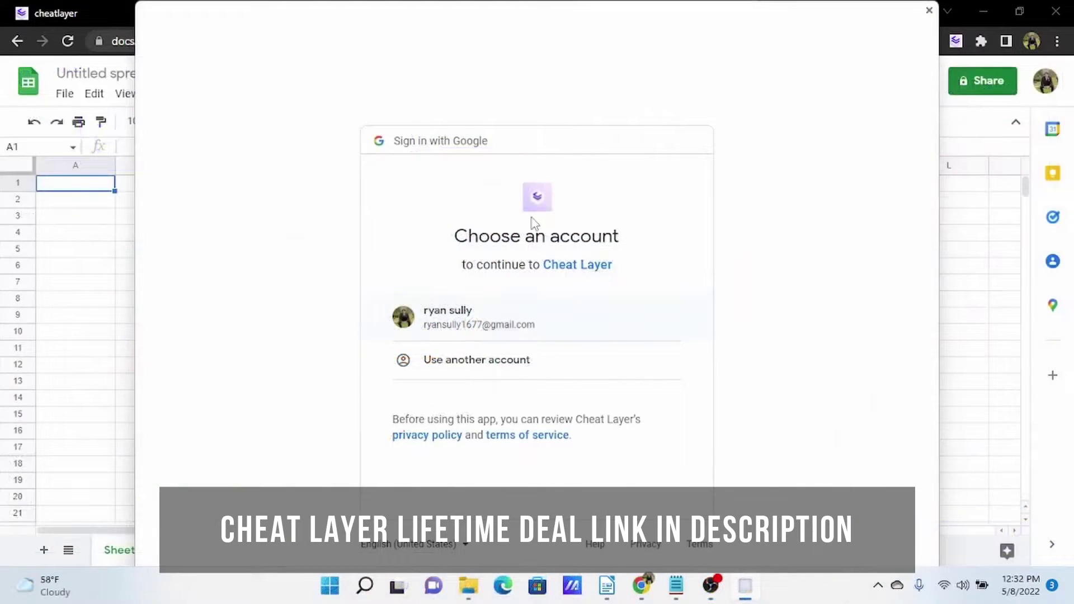
{"action": "left_click", "coordinate": [492, 323]}
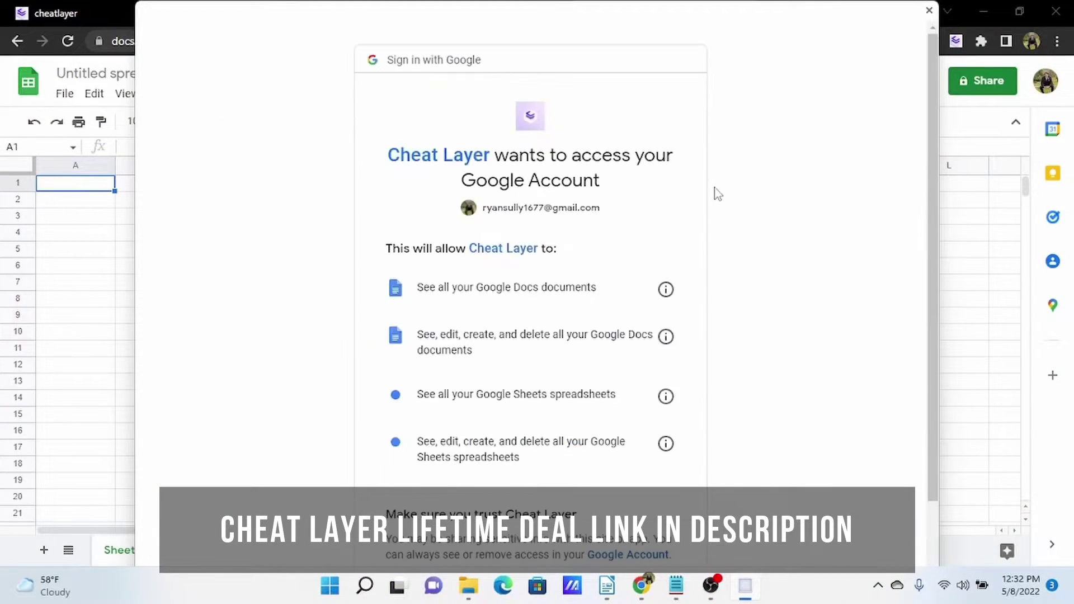
{"action": "scroll", "coordinate": [718, 194], "scroll_direction": "down", "scroll_amount": 3}
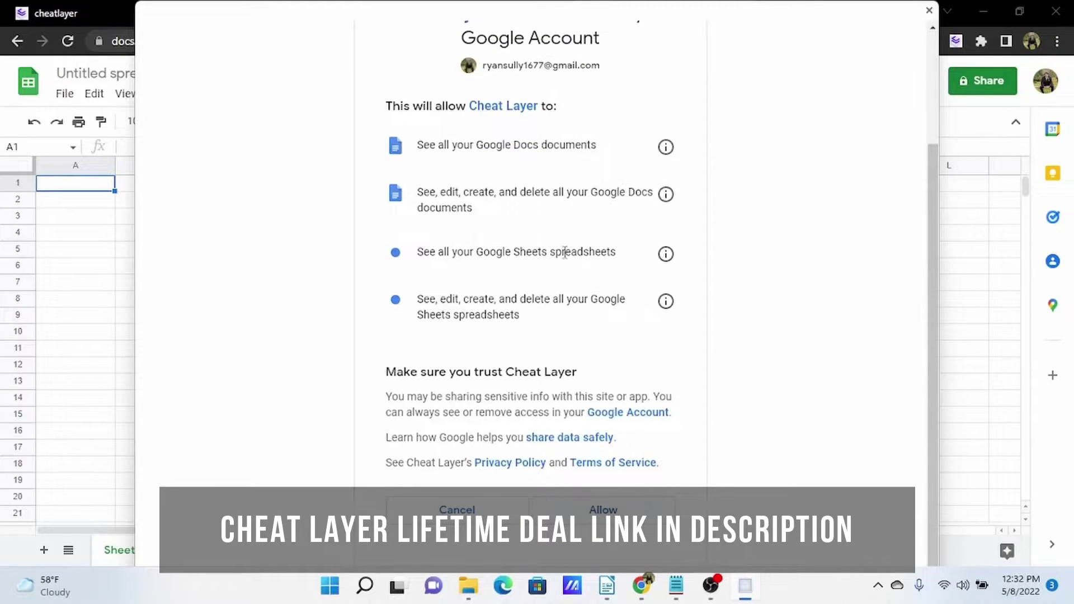
{"action": "left_click", "coordinate": [601, 517]}
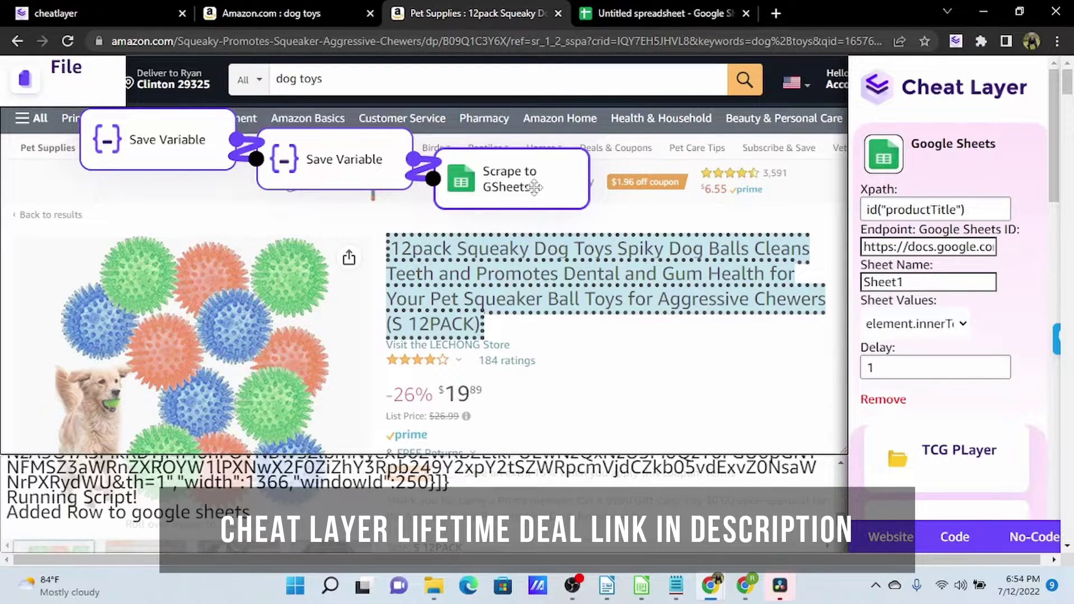
Check the console's row-added confirmation, then switch to the Untitled spreadsheet.
{"action": "left_click_drag", "start_coordinate": [251, 512], "coordinate": [3, 504]}
{"action": "left_click", "coordinate": [39, 525]}
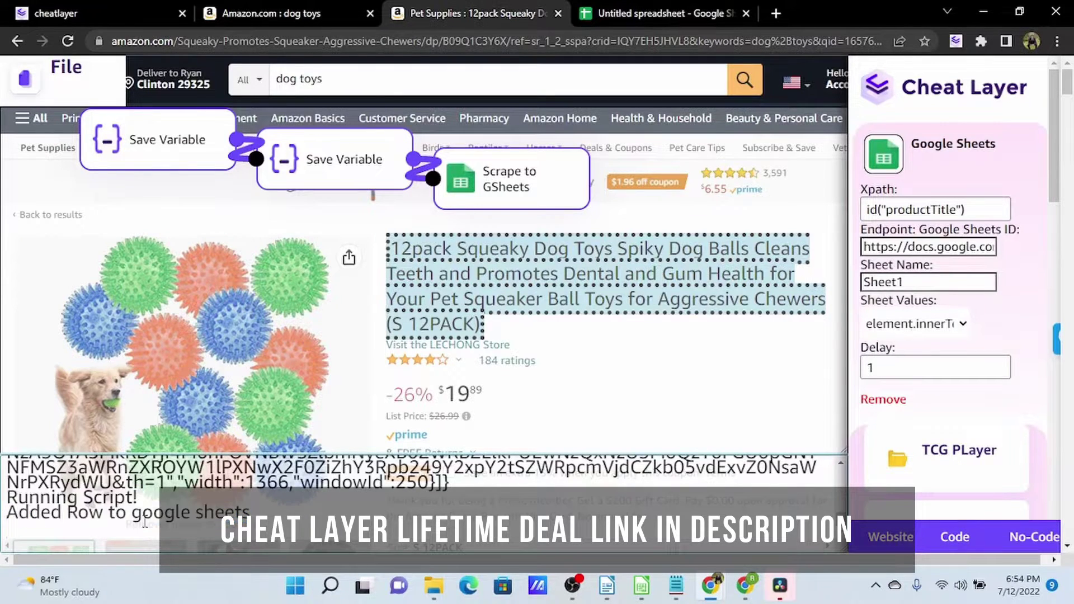
{"action": "left_click", "coordinate": [590, 9]}
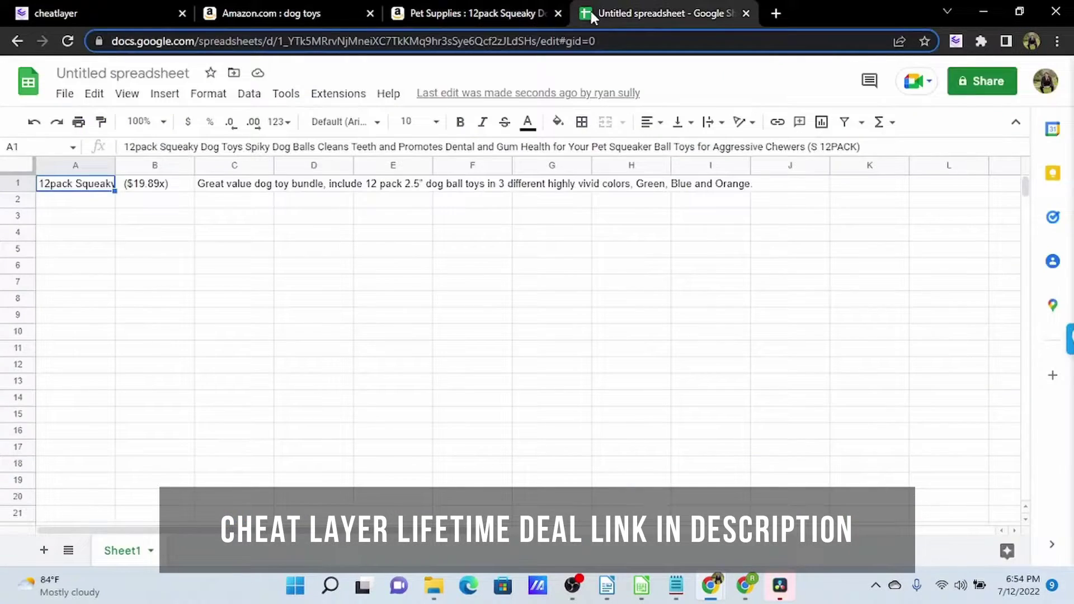
{"action": "left_click", "coordinate": [186, 273]}
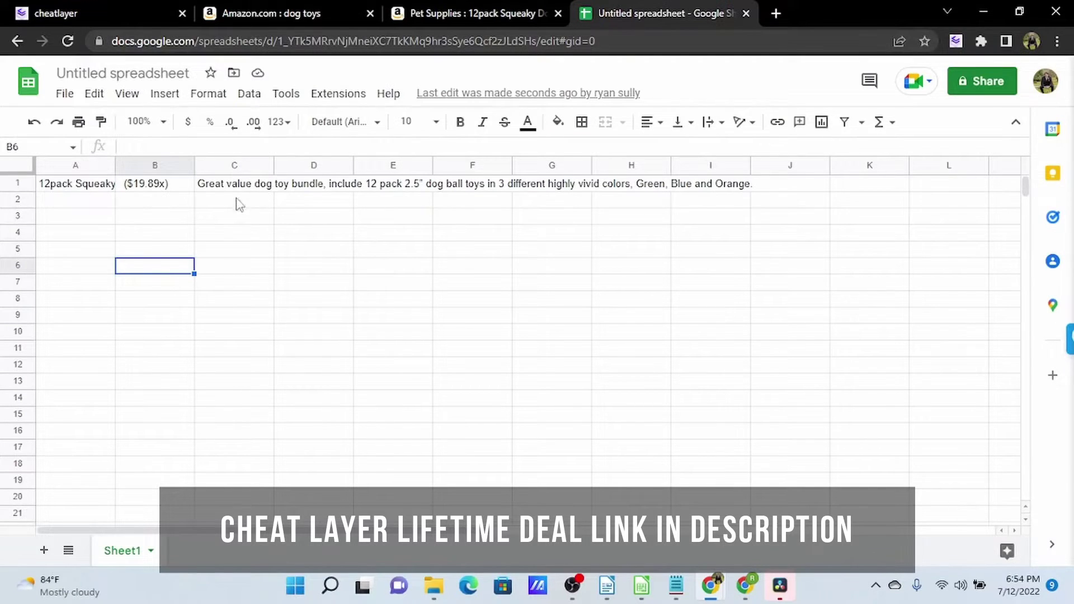
Autofit column A to the product title, then narrow it to a moderate width.
{"action": "left_click", "coordinate": [95, 220]}
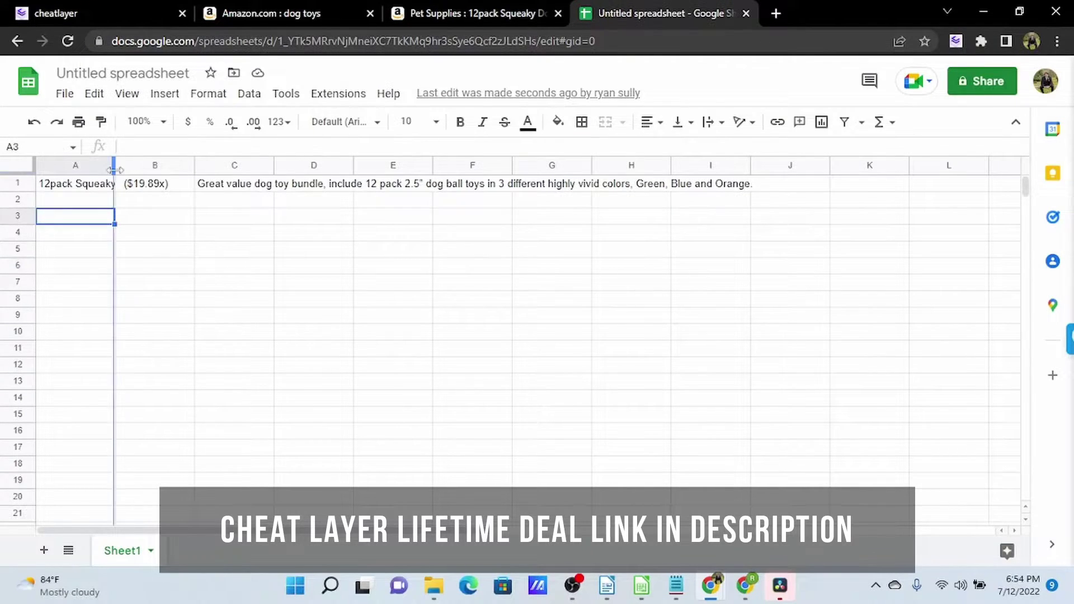
{"action": "double_click", "coordinate": [116, 165]}
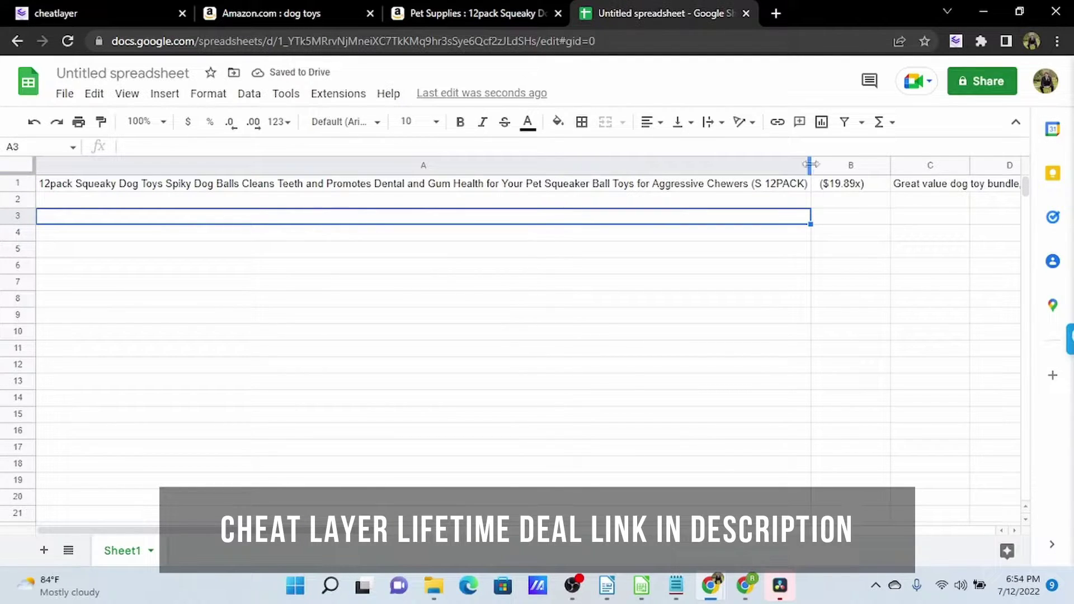
{"action": "left_click_drag", "start_coordinate": [811, 167], "coordinate": [223, 171]}
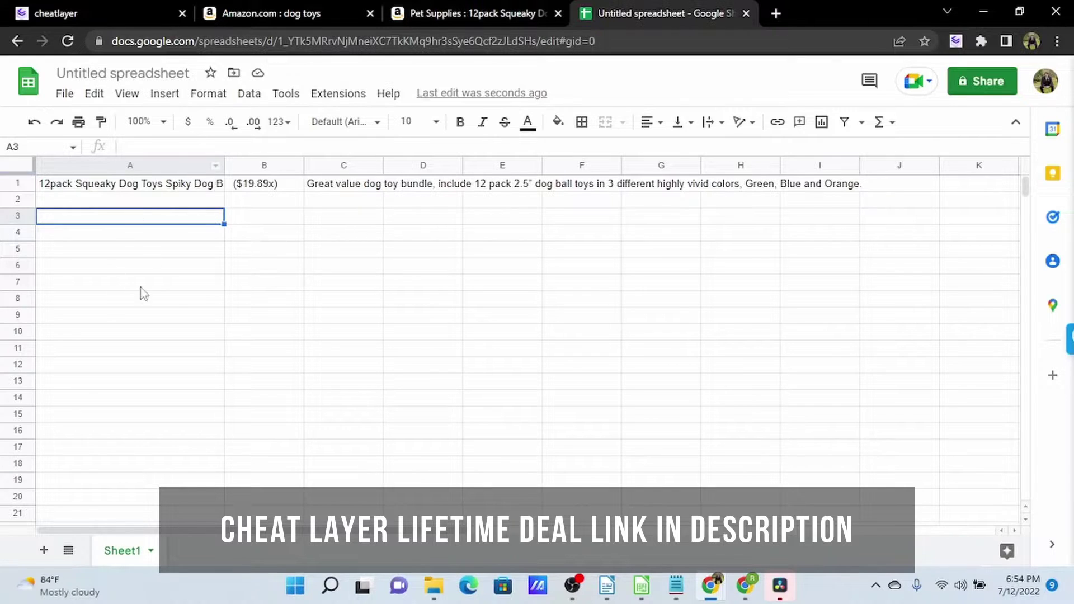
On the Amazon tab, reposition the Scrape to GSheets step and save the script as 'Dog toy Data'.
{"action": "left_click", "coordinate": [435, 12]}
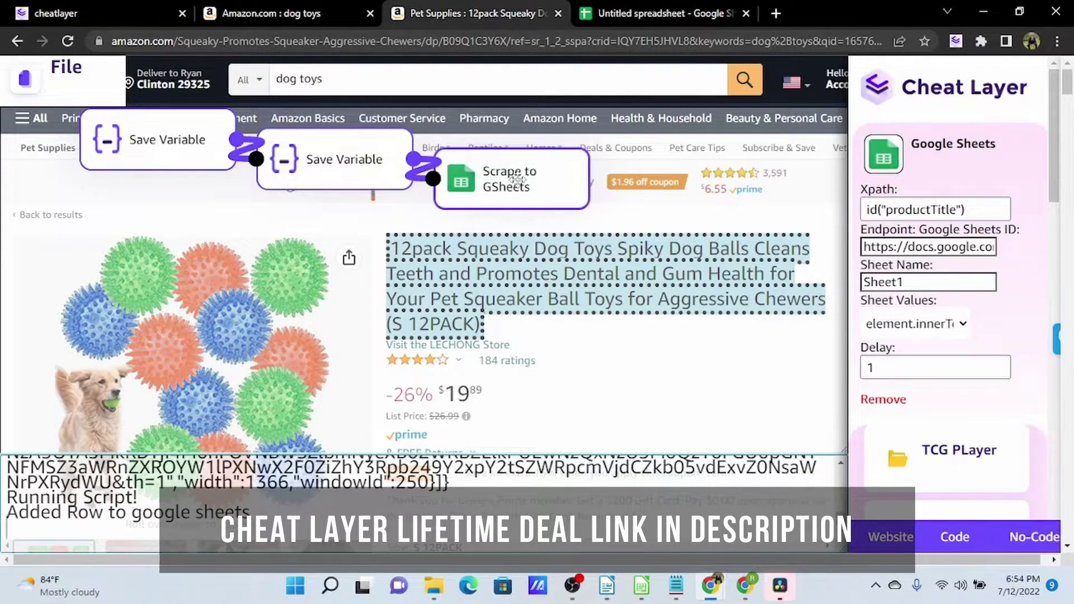
{"action": "left_click_drag", "start_coordinate": [516, 179], "coordinate": [559, 192]}
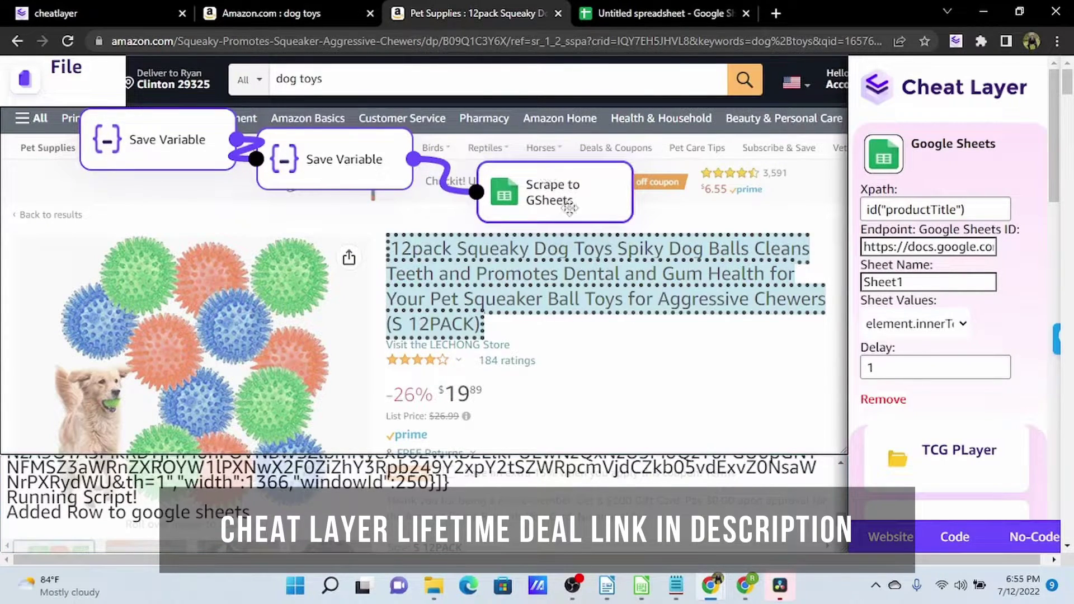
{"action": "left_click", "coordinate": [66, 70]}
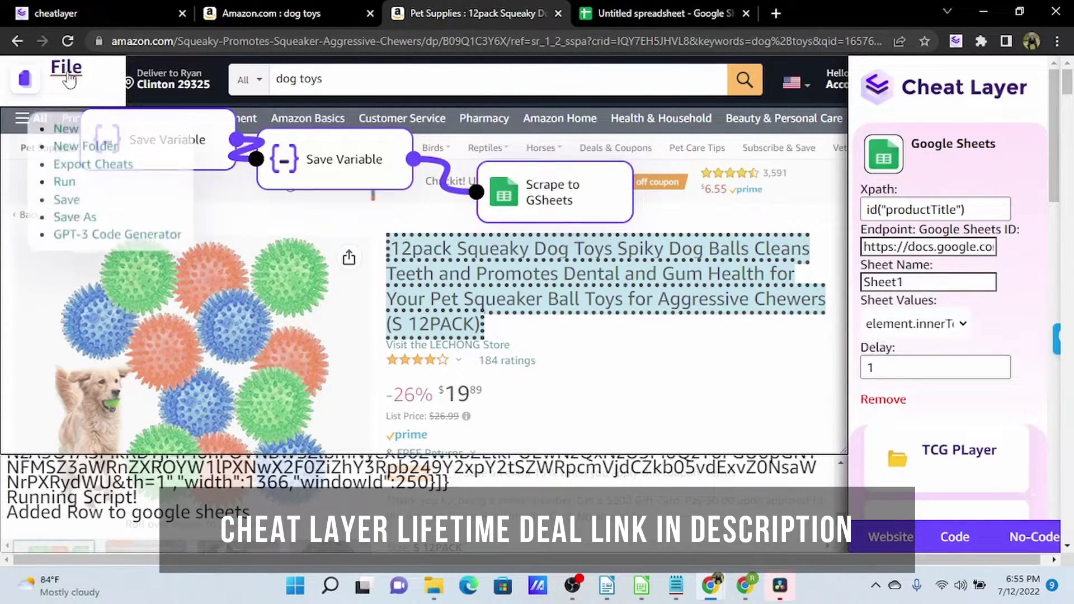
{"action": "left_click", "coordinate": [65, 203]}
{"action": "left_click", "coordinate": [524, 190]}
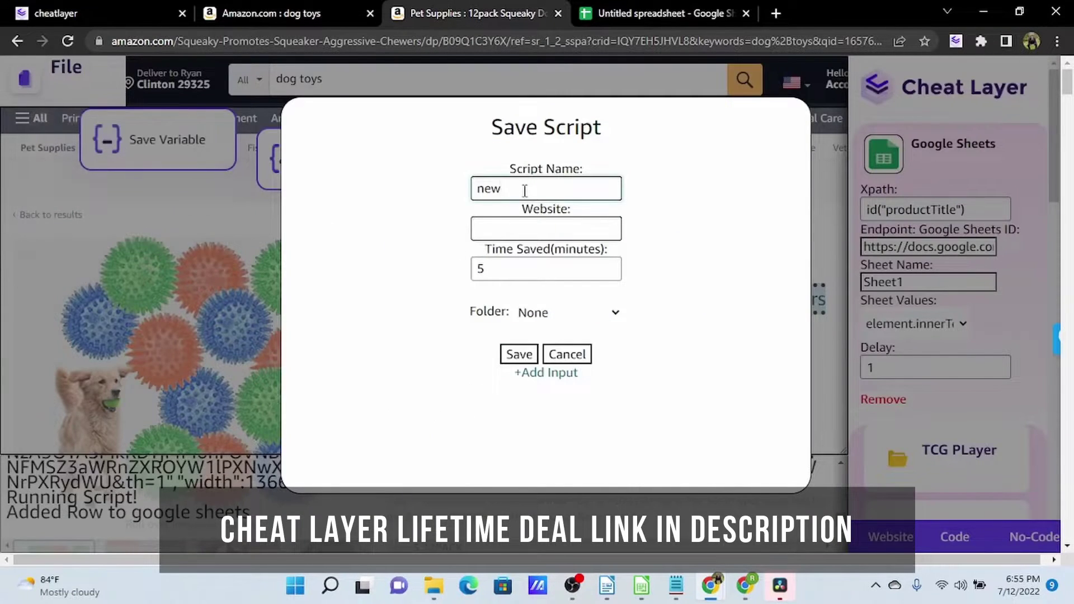
{"action": "type", "text": "Dog toy Data"}
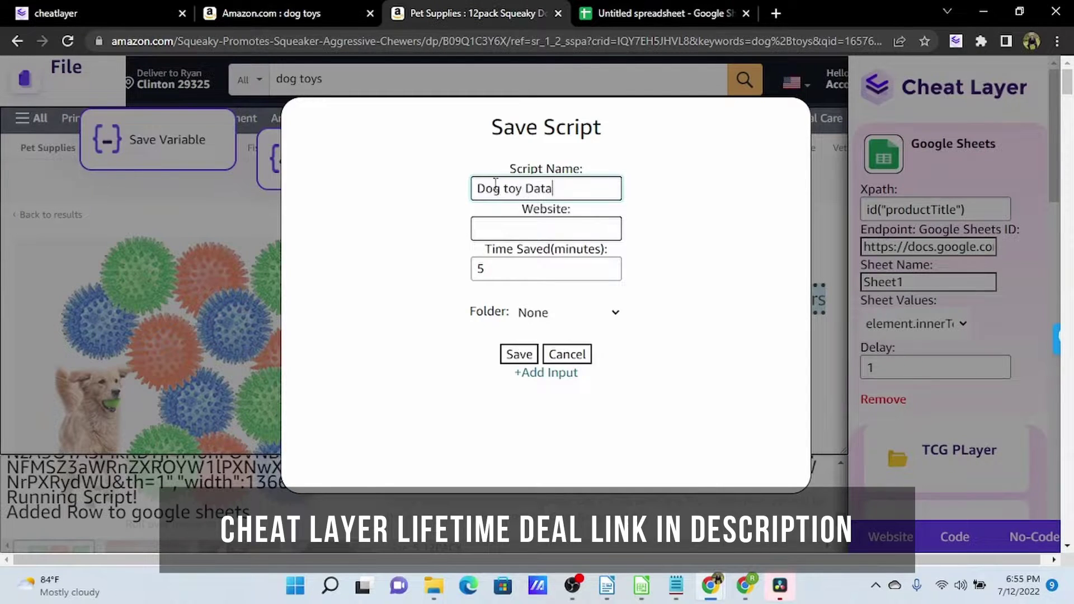
{"action": "key", "text": "Return"}
Open the Amazon folder of saved scripts and return to the dog toys search results.
{"action": "scroll", "coordinate": [924, 264], "scroll_direction": "down", "scroll_amount": 3}
{"action": "scroll", "coordinate": [906, 242], "scroll_direction": "up", "scroll_amount": 3}
{"action": "left_click", "coordinate": [907, 246]}
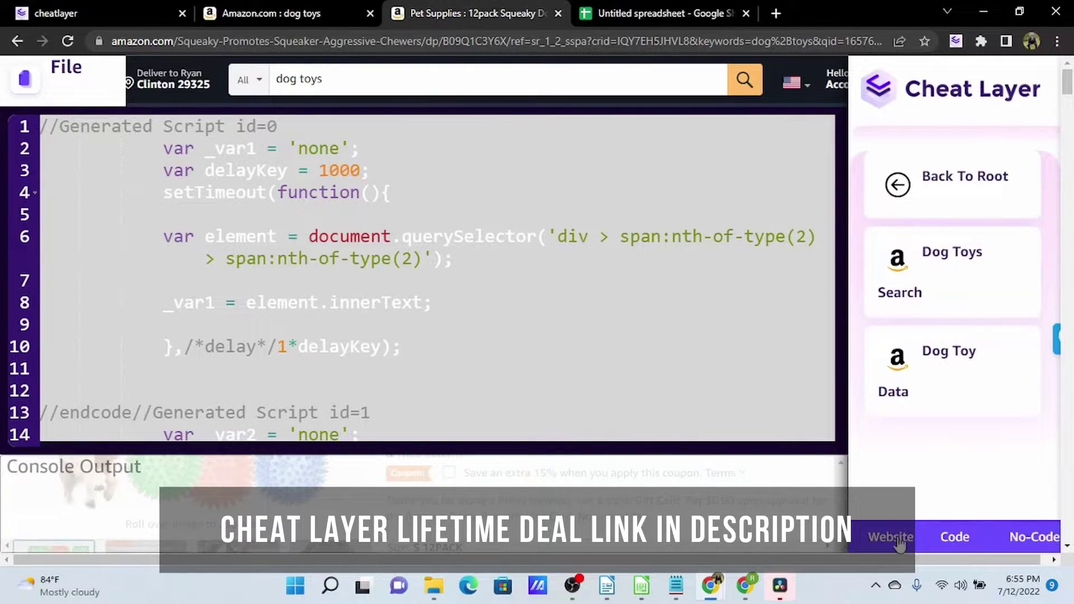
{"action": "key", "text": "alt+Left"}
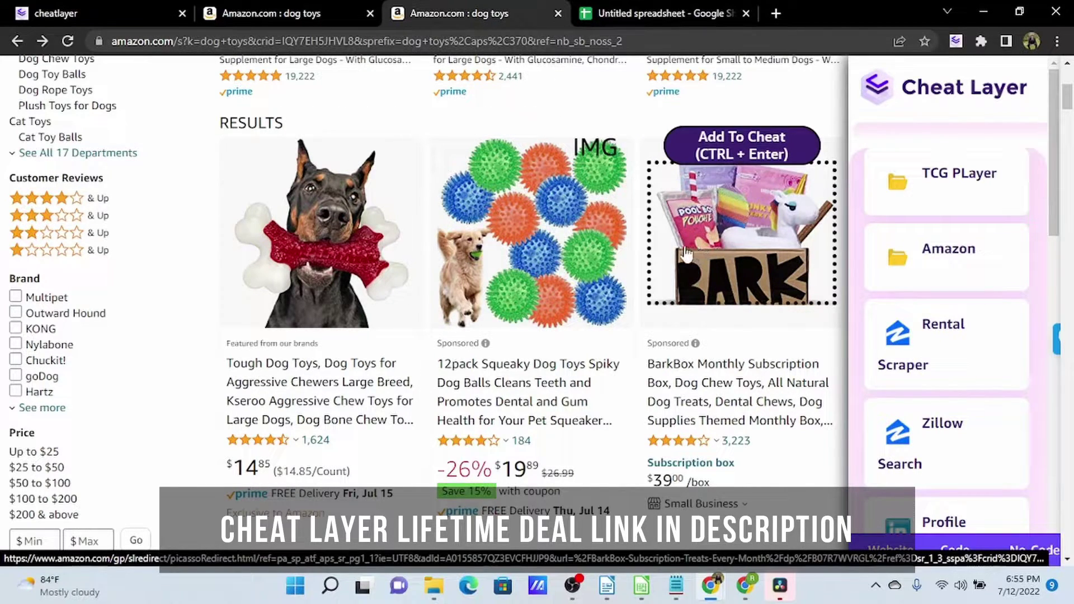
In the GPT-3 Code Generator, request collecting all dp/ links and running Dog Toy Data on each.
{"action": "left_click", "coordinate": [954, 549]}
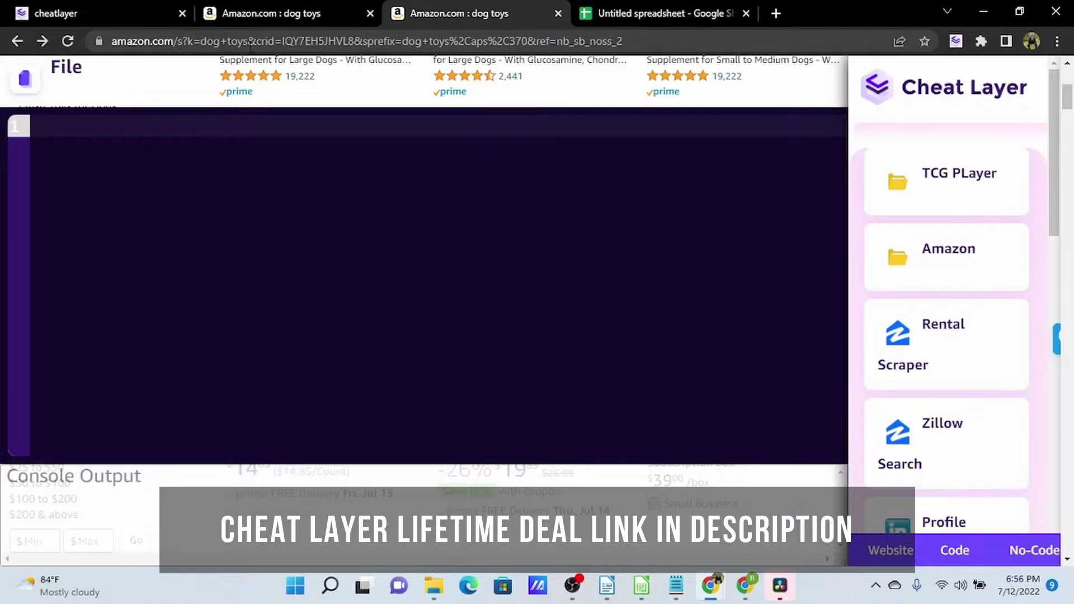
{"action": "left_click", "coordinate": [60, 71]}
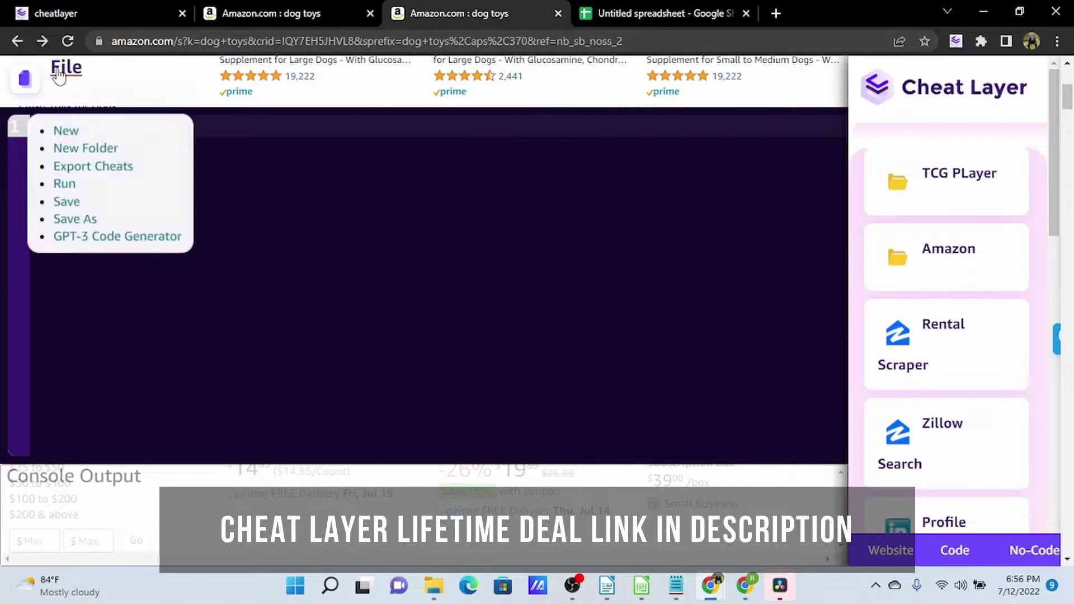
{"action": "left_click", "coordinate": [121, 238]}
{"action": "left_click", "coordinate": [412, 222]}
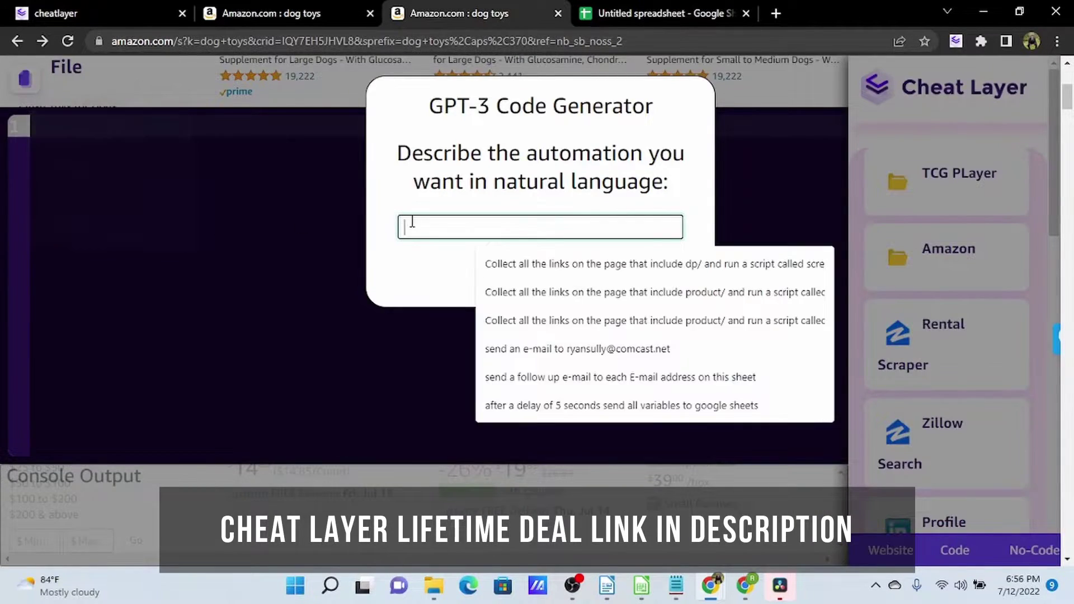
{"action": "type", "text": "Collec"}
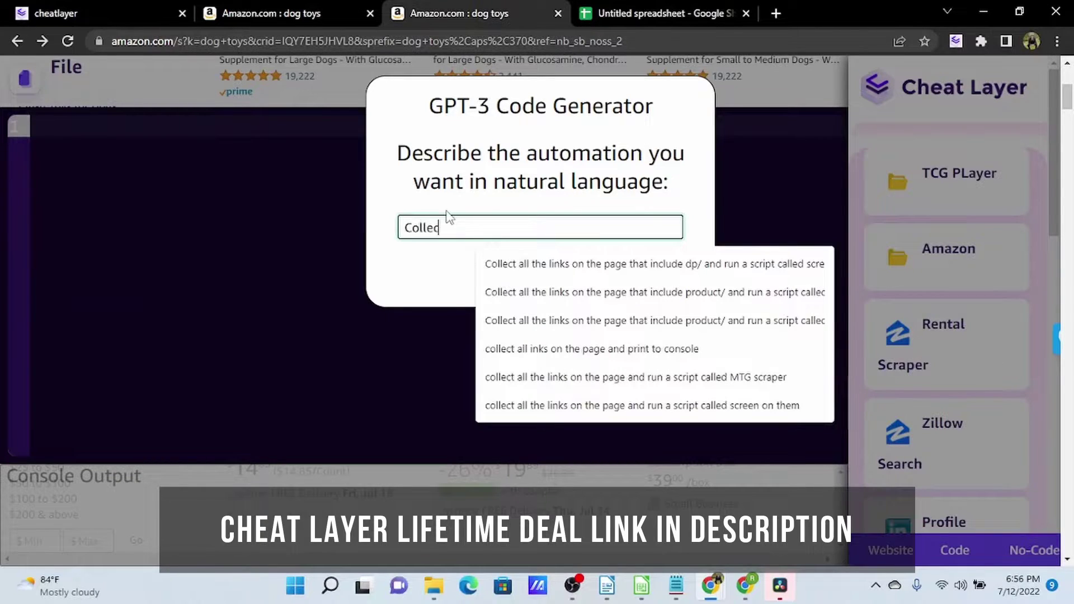
{"action": "type", "text": "t all the link"}
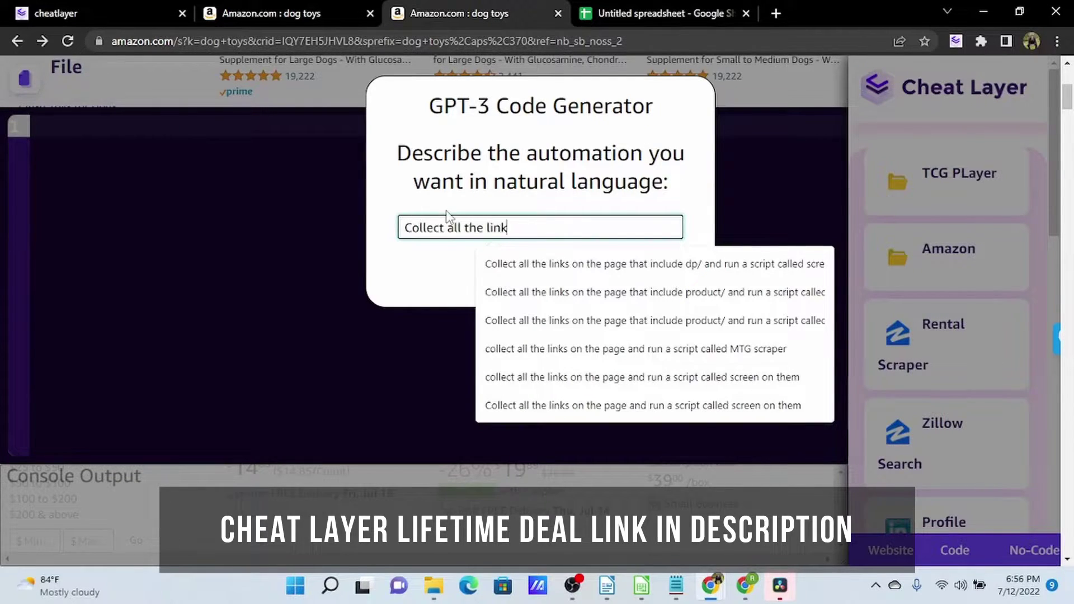
{"action": "type", "text": "s on the page tha"}
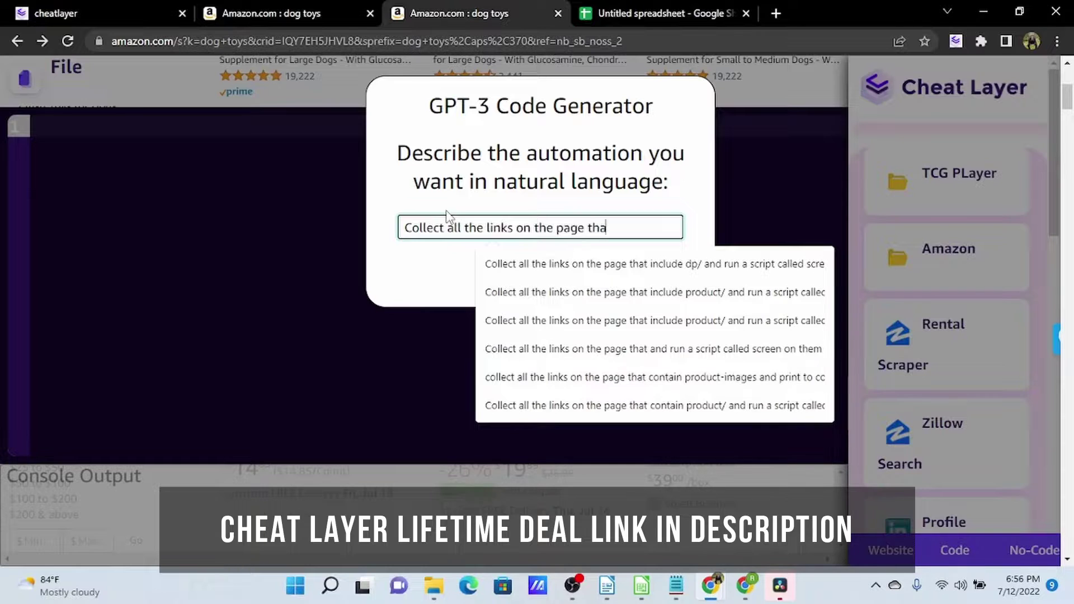
{"action": "type", "text": "t include dp/"}
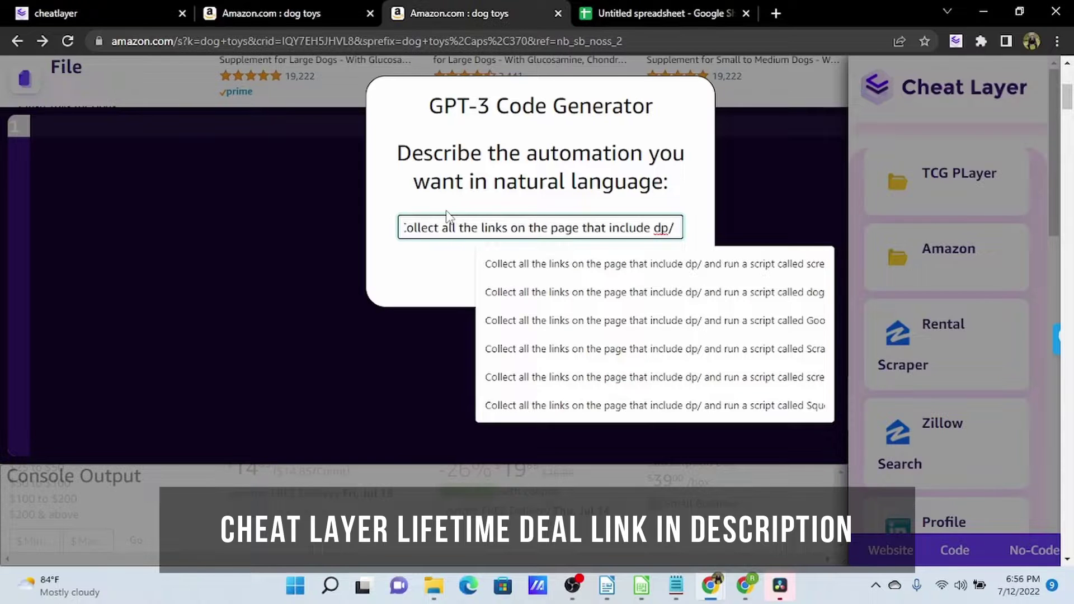
{"action": "type", "text": " and run a script called Dog Toy data on them"}
{"action": "key", "text": "ctrl+Left"}
{"action": "key", "text": "ctrl+Left"}
{"action": "key", "text": "Delete"}
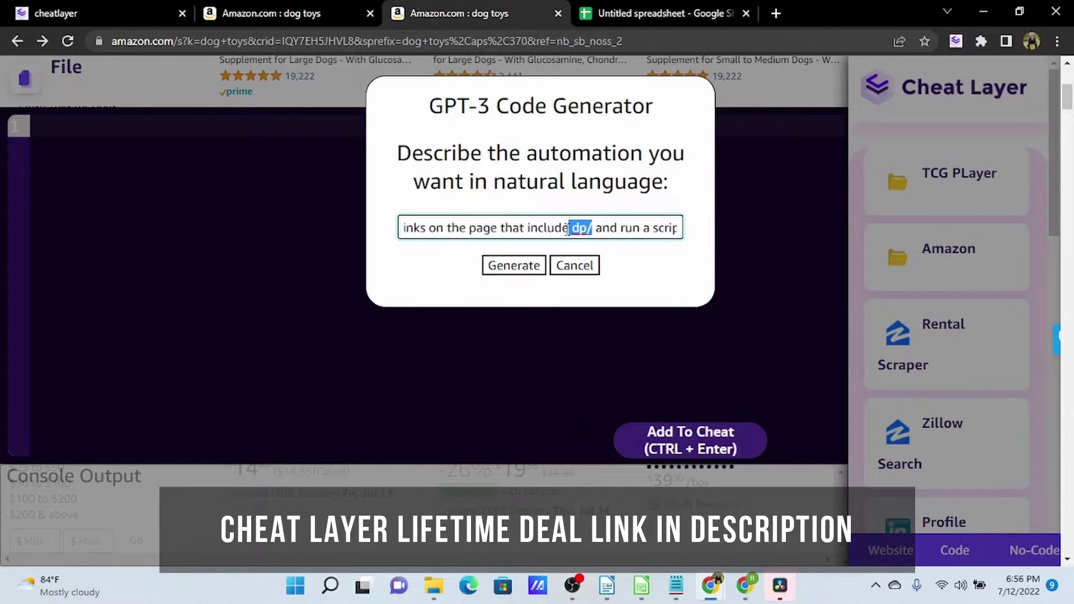
{"action": "left_click", "coordinate": [658, 264]}
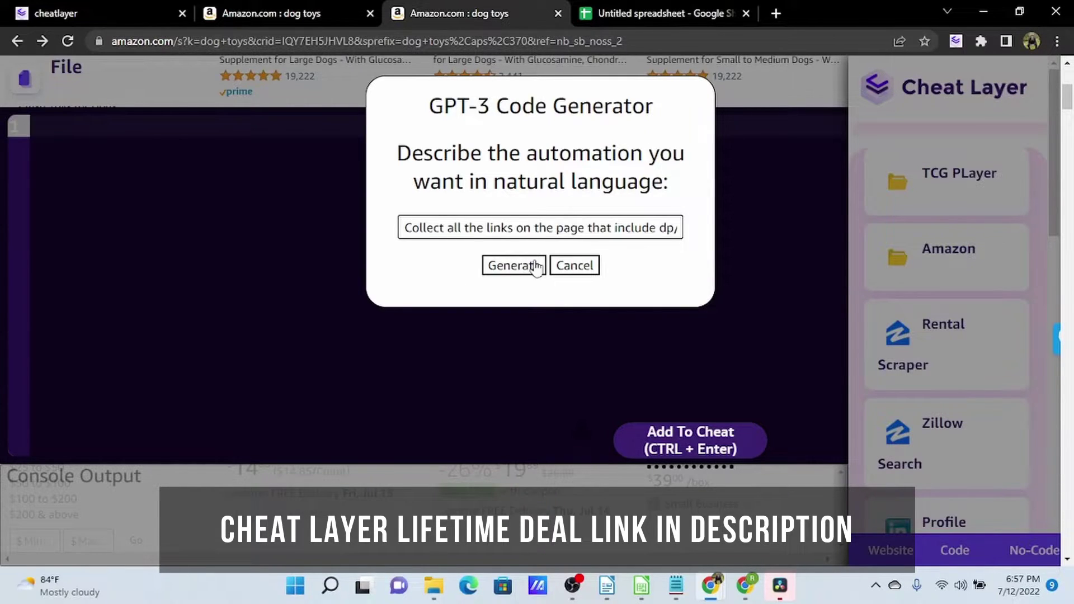
Generate the code, then run it to open every dp/ dog-toy product page.
{"action": "left_click", "coordinate": [505, 270]}
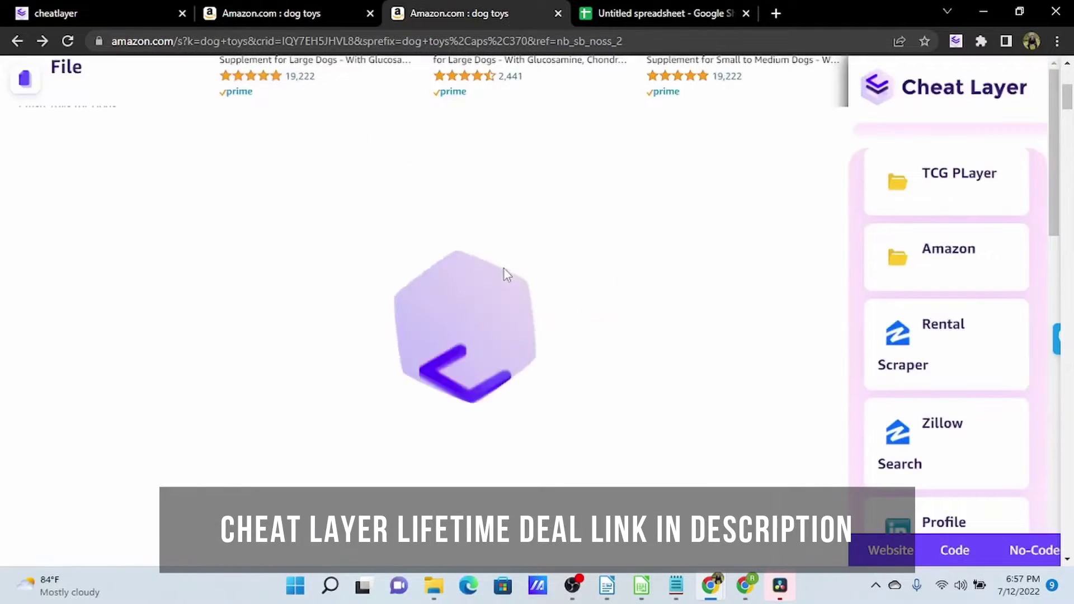
{"action": "left_click", "coordinate": [952, 257]}
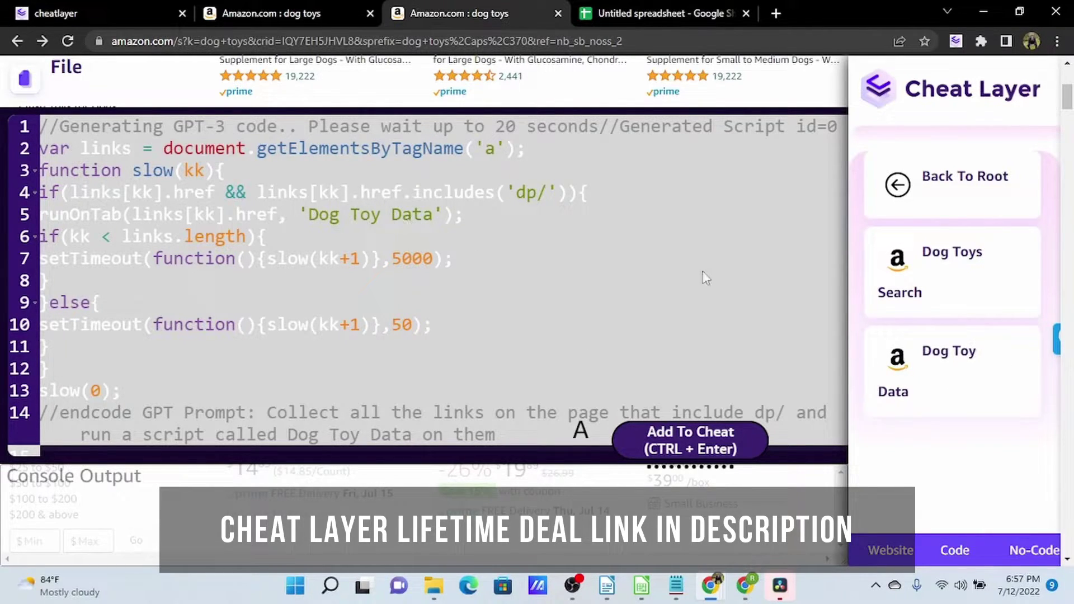
{"action": "left_click", "coordinate": [65, 79]}
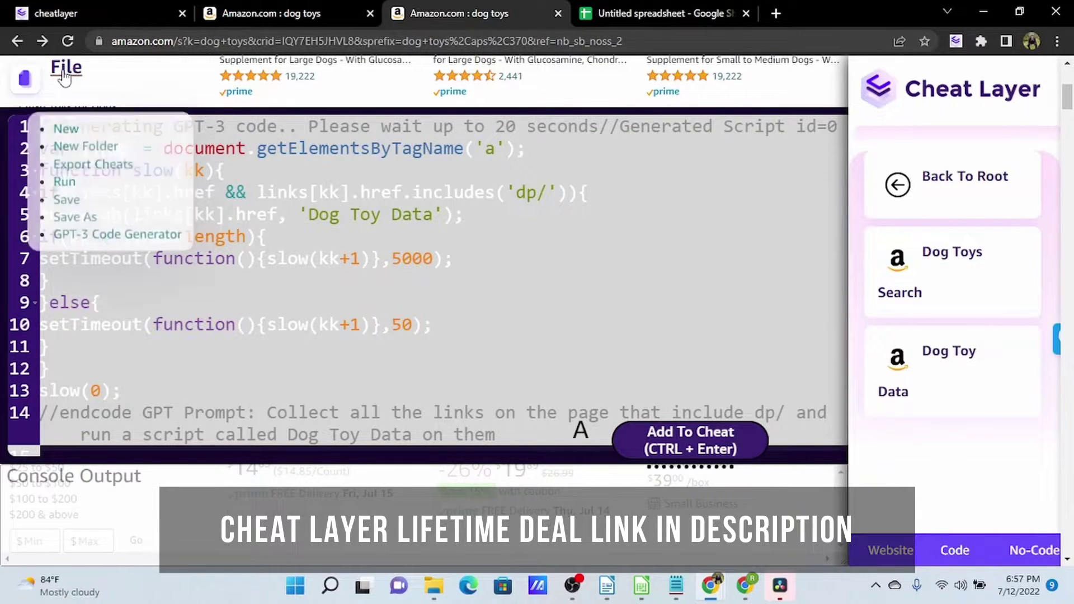
{"action": "left_click", "coordinate": [68, 187]}
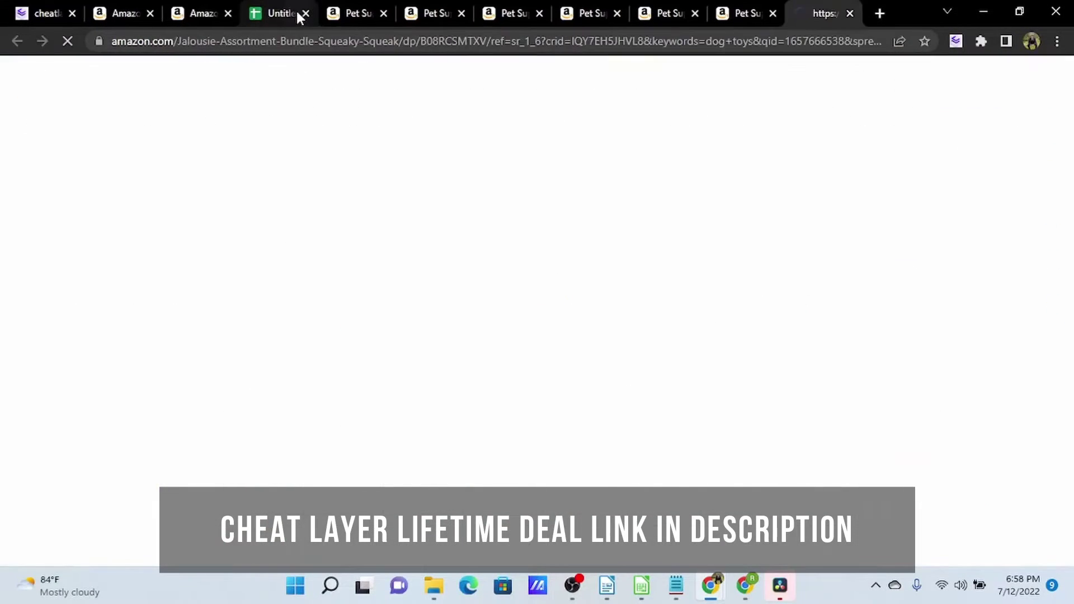
Check the Untitled spreadsheet and the opened product tabs, then reload the dog toys search results.
{"action": "left_click", "coordinate": [272, 10]}
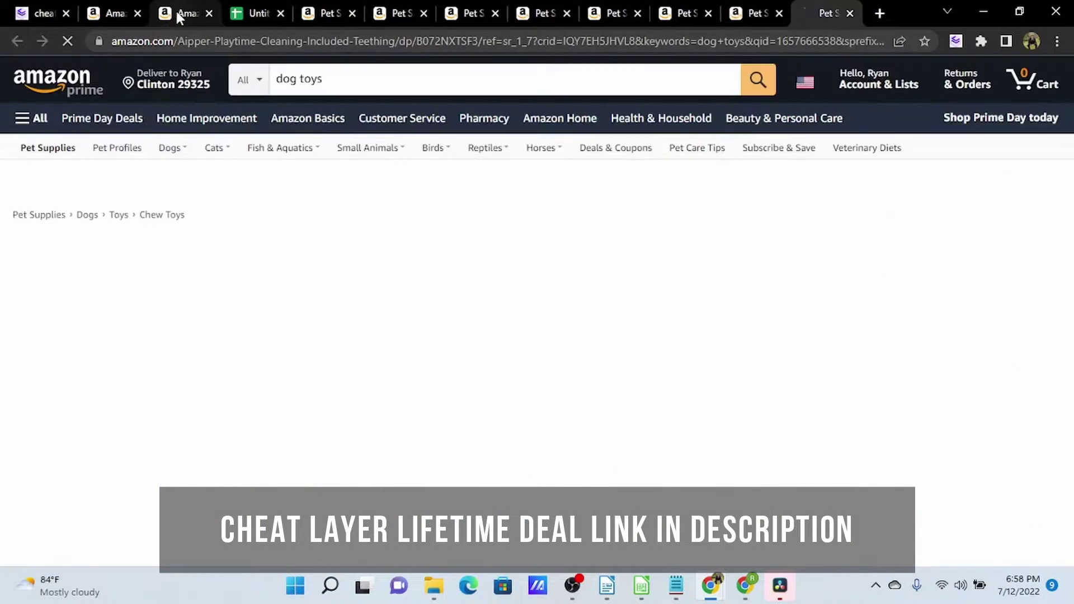
{"action": "left_click", "coordinate": [190, 12]}
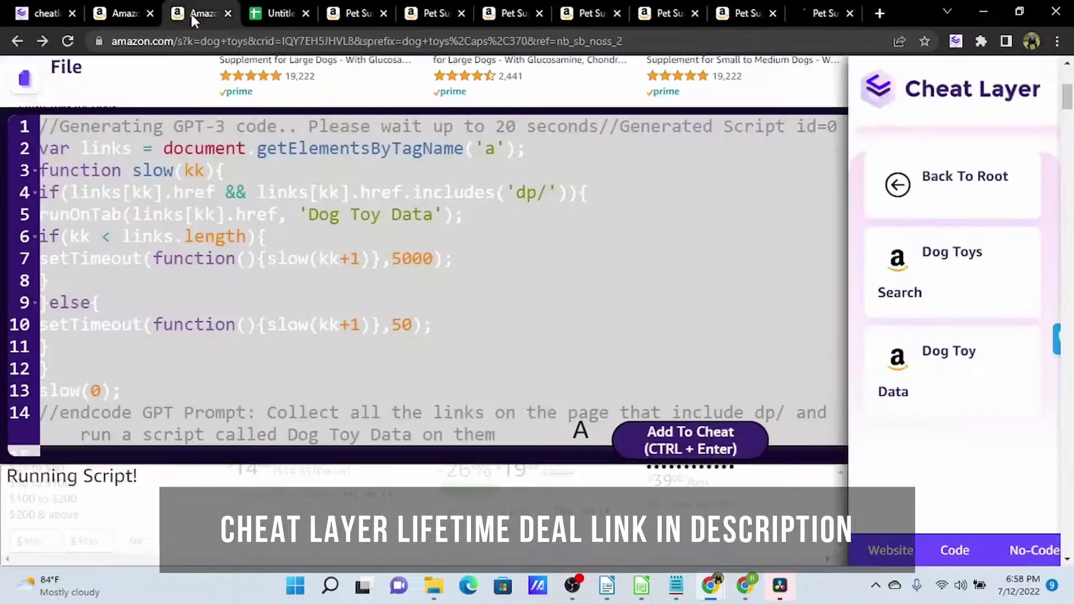
{"action": "left_click", "coordinate": [122, 14]}
{"action": "left_click", "coordinate": [173, 11]}
{"action": "left_click", "coordinate": [68, 42]}
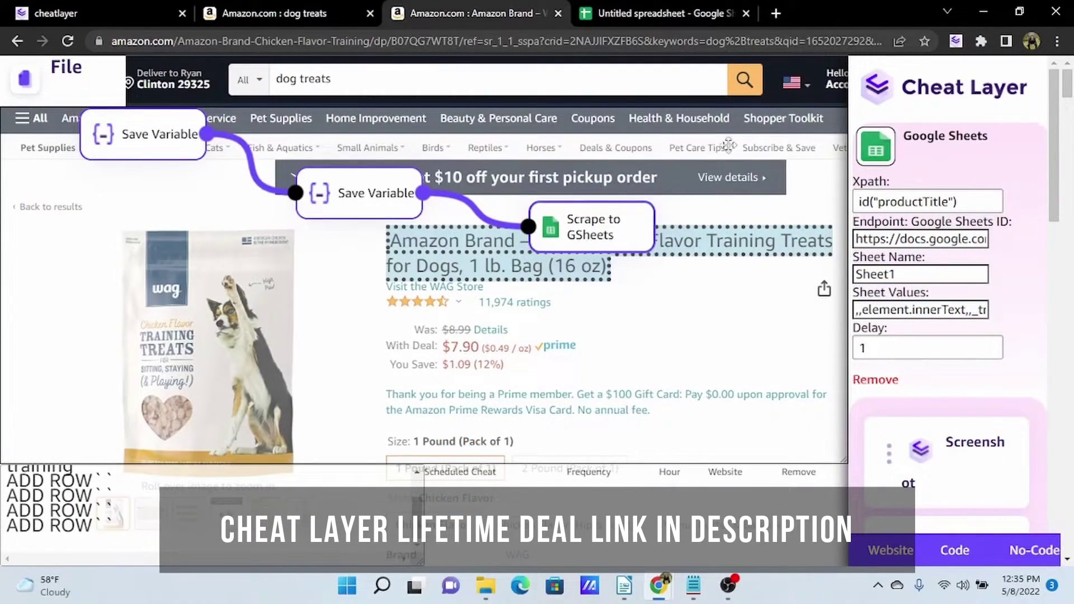
Load chrome://apps in a new tab and view the Google Drive app's options.
{"action": "left_click", "coordinate": [776, 13]}
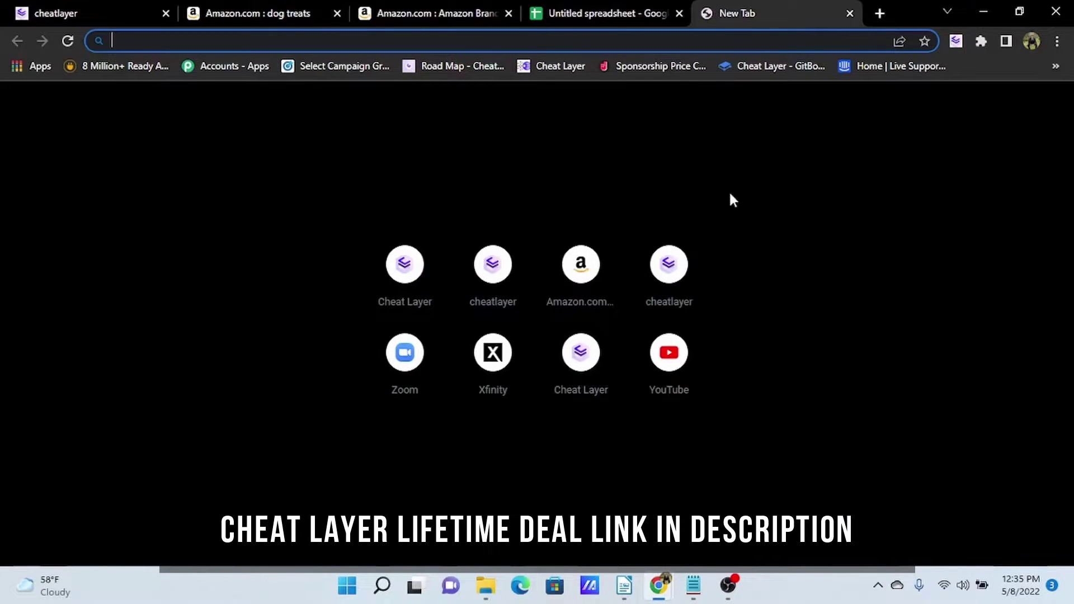
{"action": "type", "text": "chrome"}
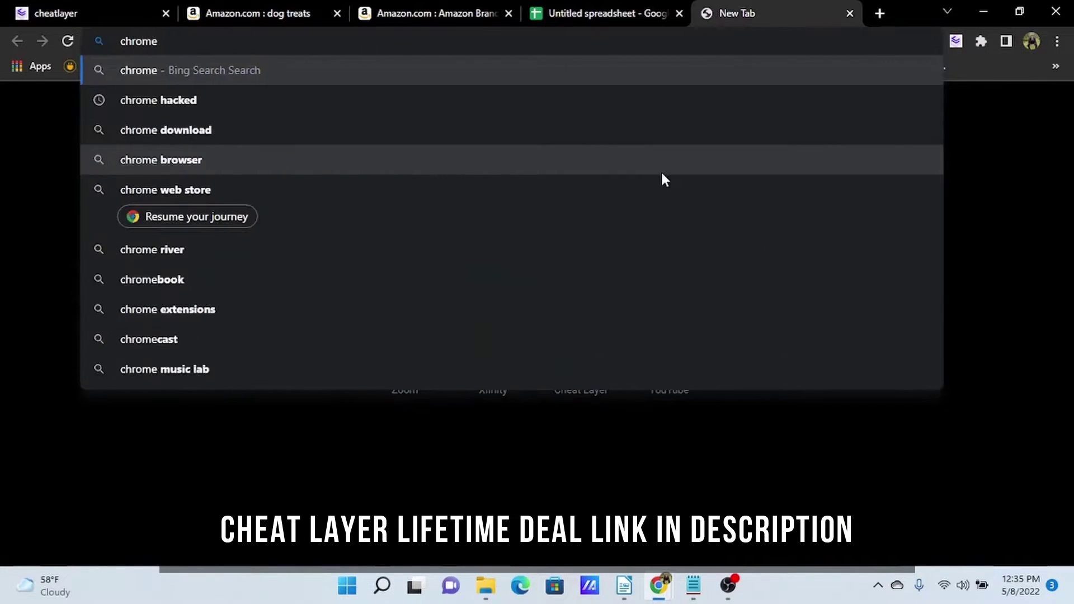
{"action": "type", "text": "://apps"}
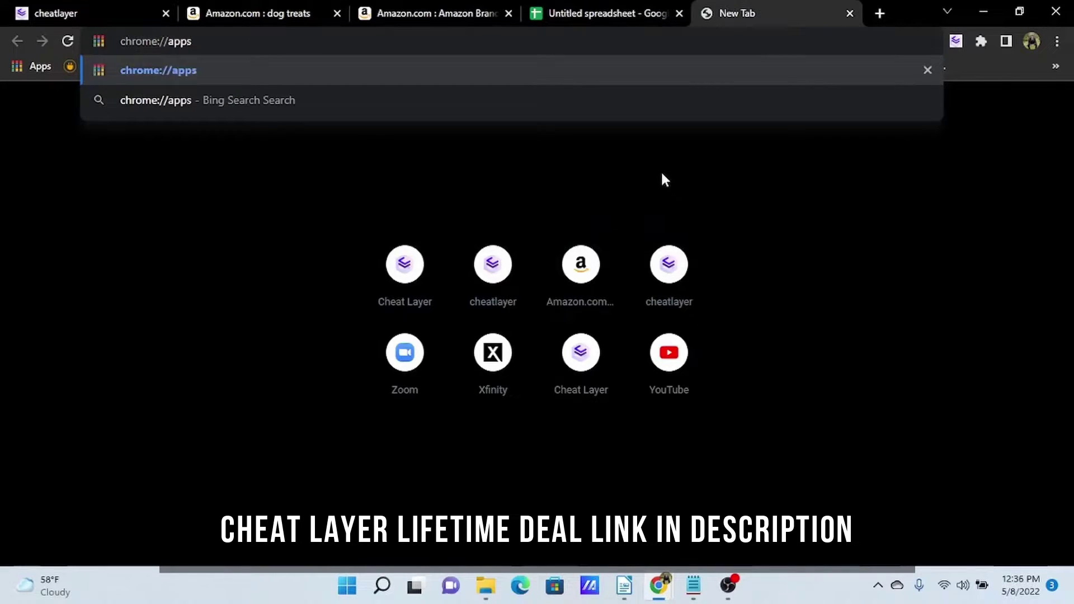
{"action": "key", "text": "Return"}
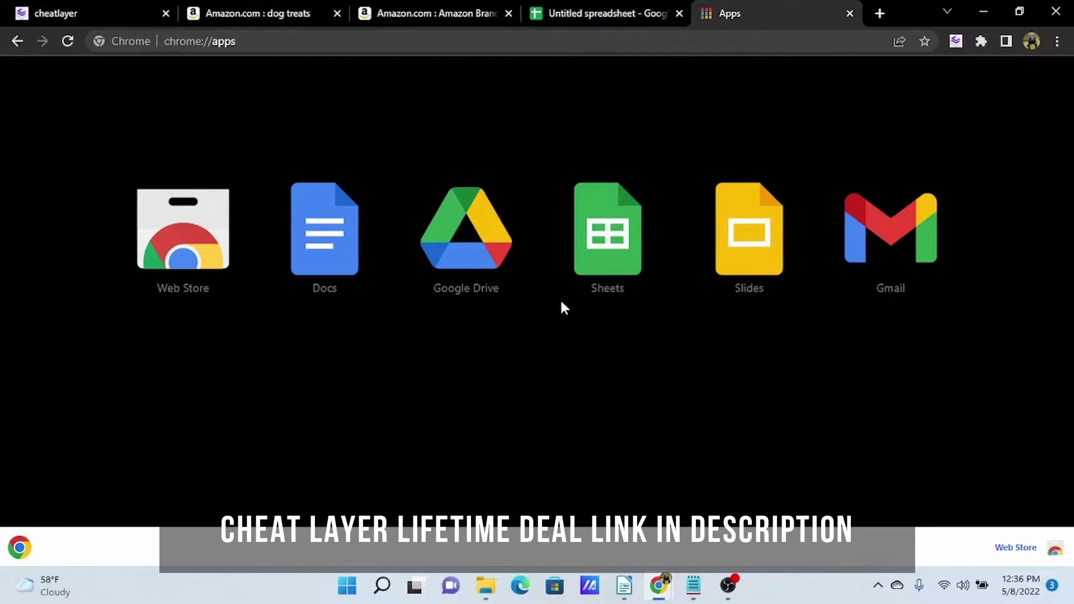
{"action": "right_click", "coordinate": [473, 222]}
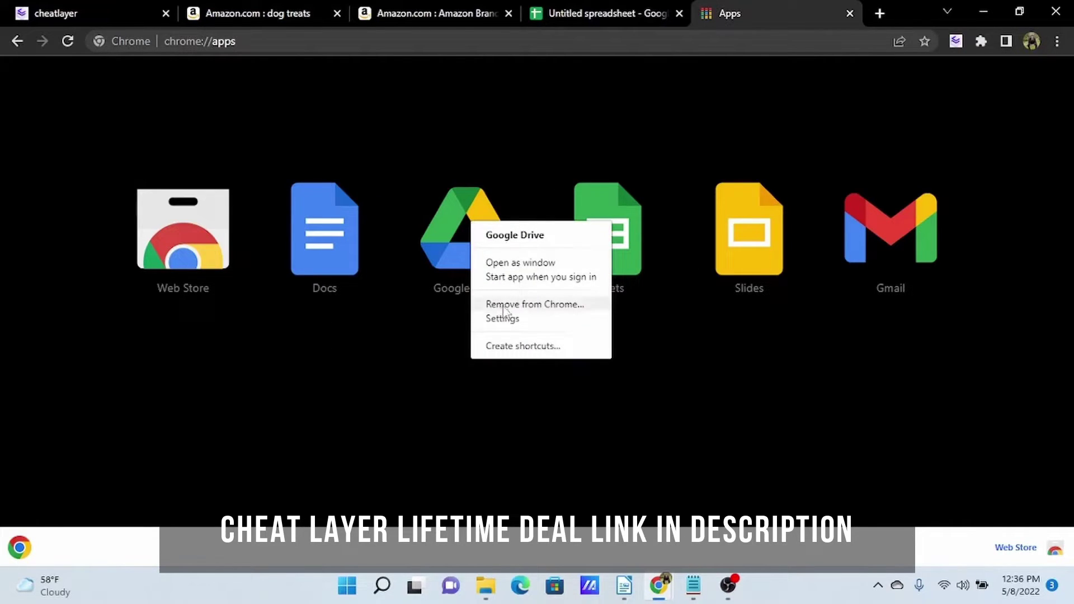
{"action": "left_click", "coordinate": [674, 395]}
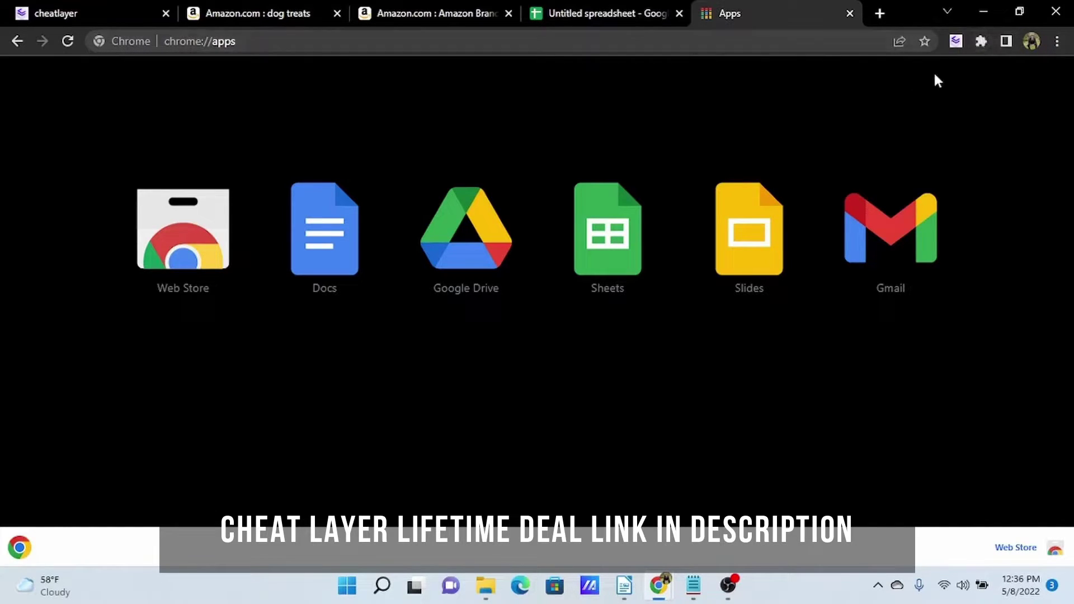
Add a new Chrome profile named 'Cheat Layer' without signing into an account.
{"action": "left_click", "coordinate": [1029, 40]}
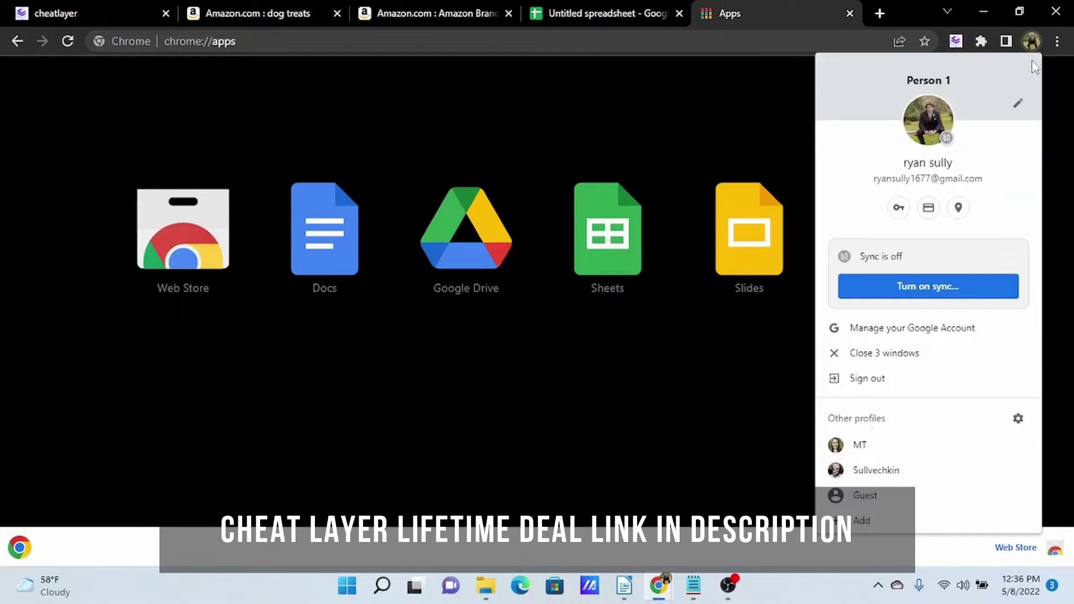
{"action": "left_click", "coordinate": [861, 521]}
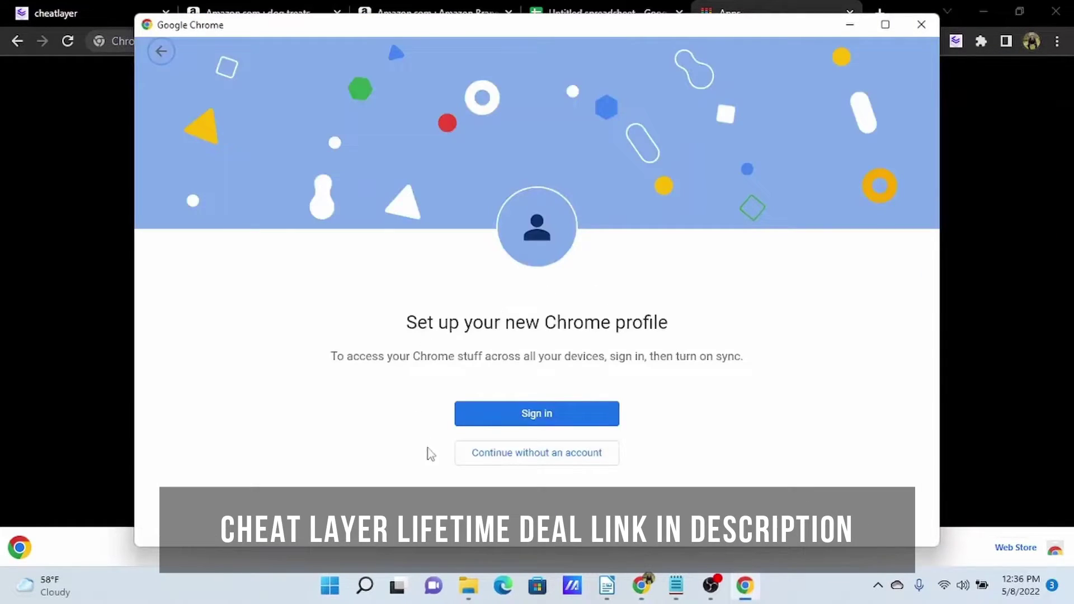
{"action": "left_click", "coordinate": [509, 462]}
{"action": "type", "text": "Cheat Layer"}
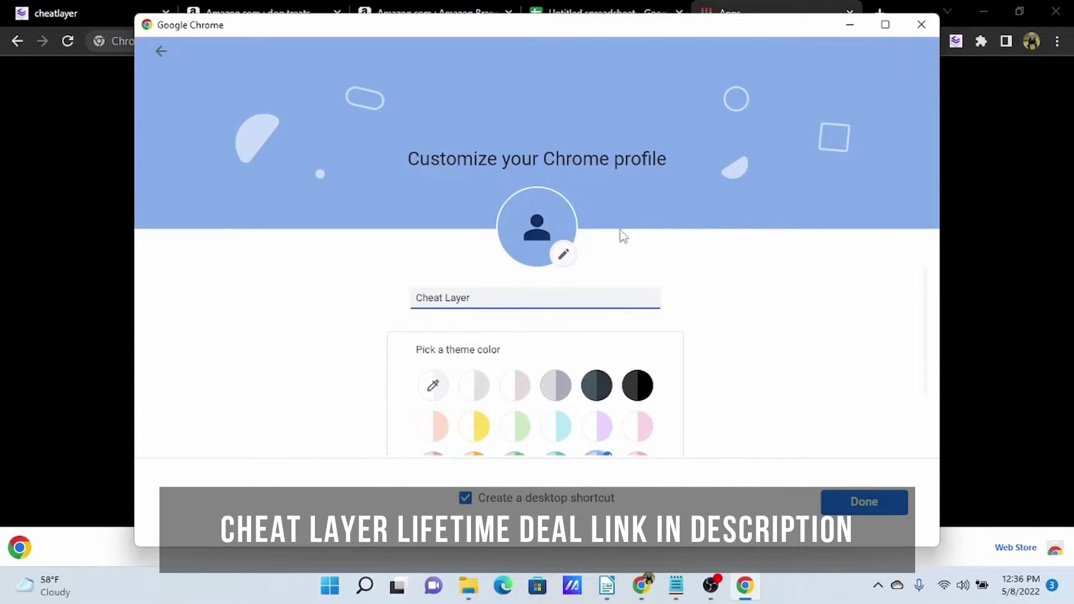
{"action": "scroll", "coordinate": [813, 371], "scroll_direction": "down", "scroll_amount": 2}
{"action": "scroll", "coordinate": [814, 402], "scroll_direction": "up", "scroll_amount": 2}
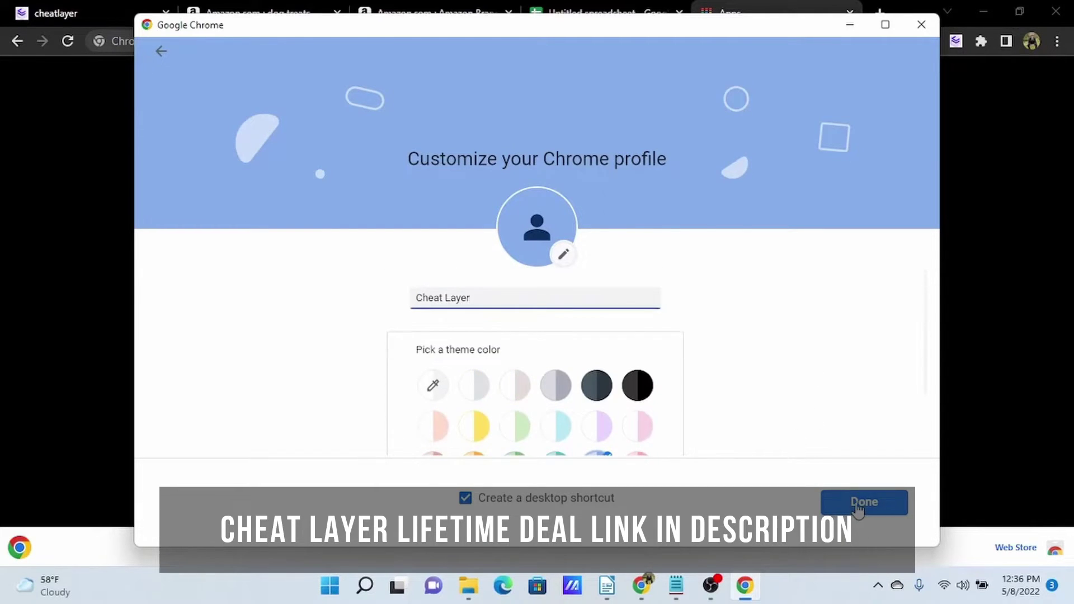
{"action": "left_click", "coordinate": [862, 503]}
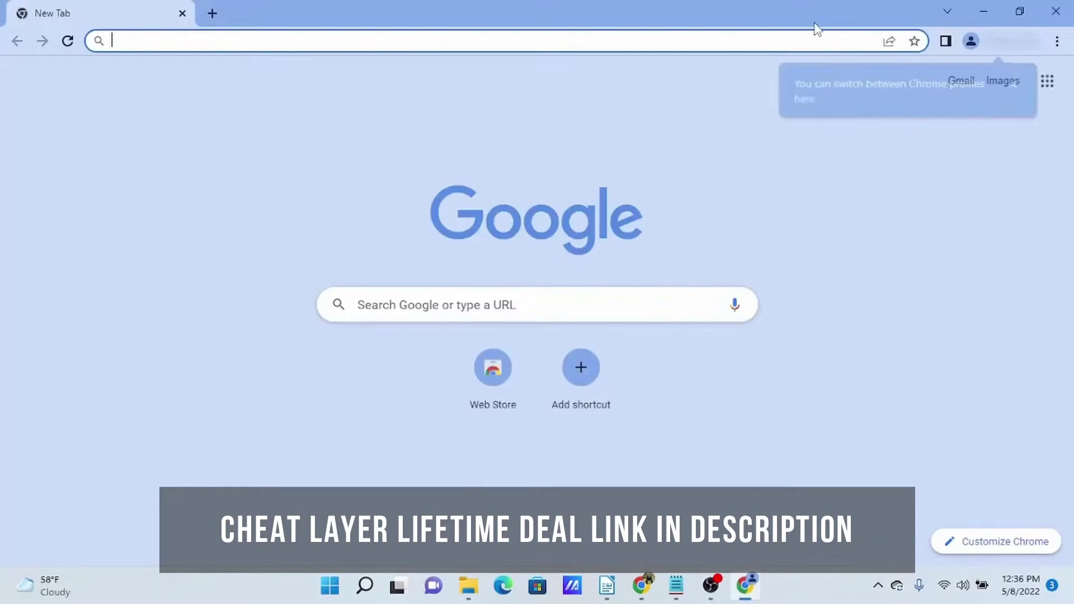
Remove the YouTube app from chrome://apps in the new profile.
{"action": "type", "text": "chrome:/"}
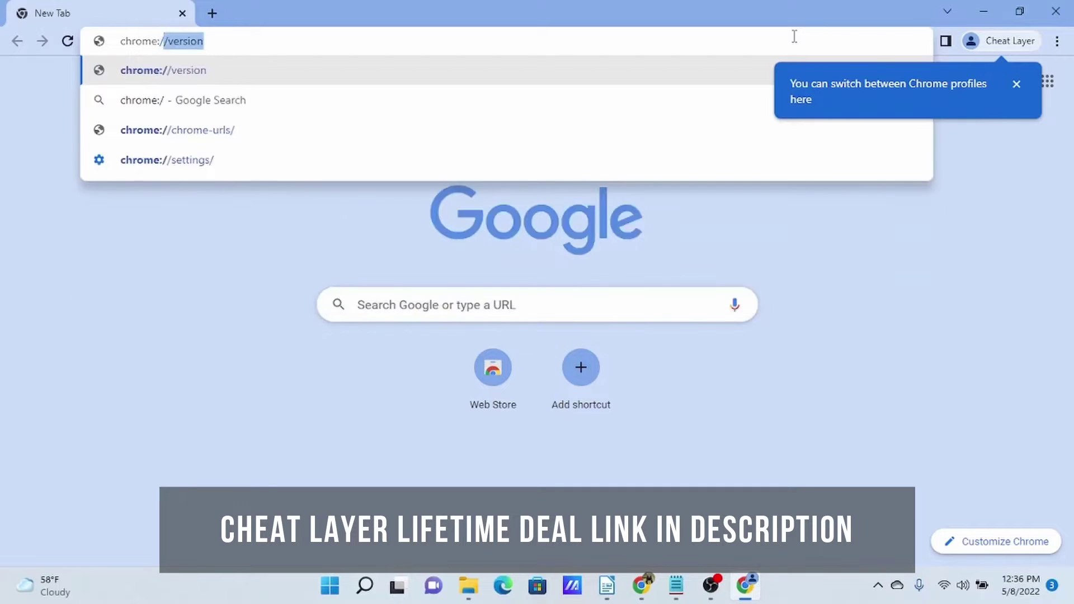
{"action": "type", "text": "/apps"}
{"action": "key", "text": "Return"}
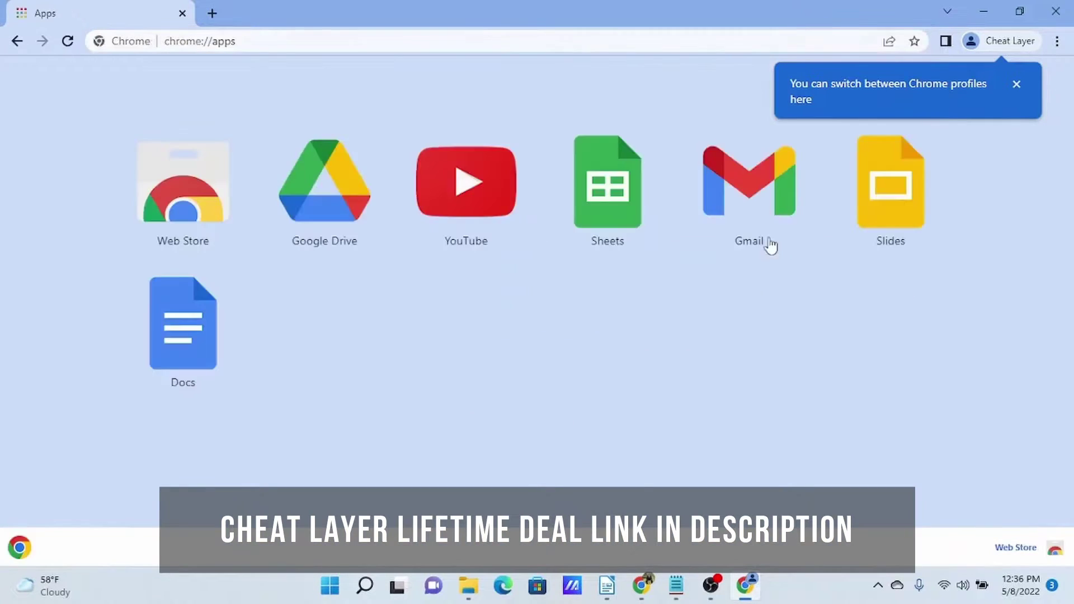
{"action": "right_click", "coordinate": [459, 188]}
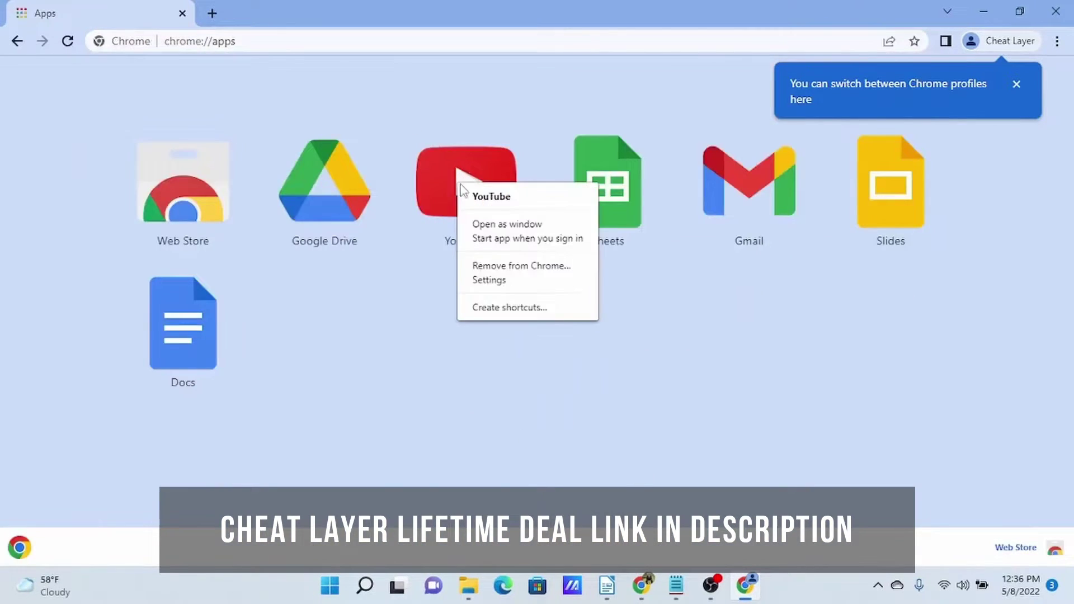
{"action": "left_click", "coordinate": [512, 267]}
{"action": "left_click", "coordinate": [590, 145]}
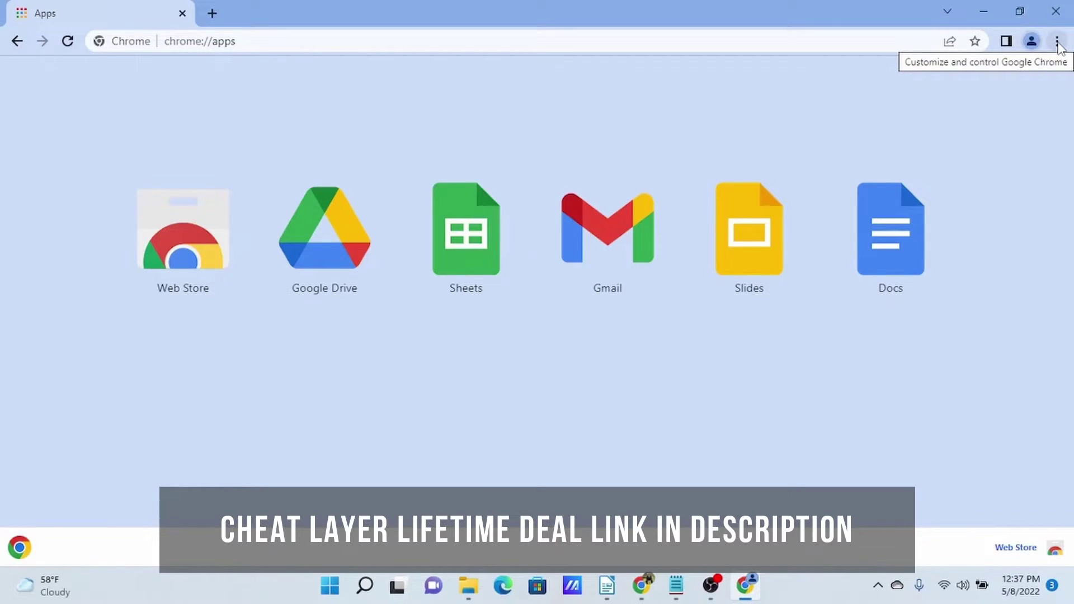
Check in Settings' About Chrome that the browser is up to date.
{"action": "left_click", "coordinate": [1057, 42]}
{"action": "left_click", "coordinate": [918, 312]}
{"action": "left_click", "coordinate": [82, 485]}
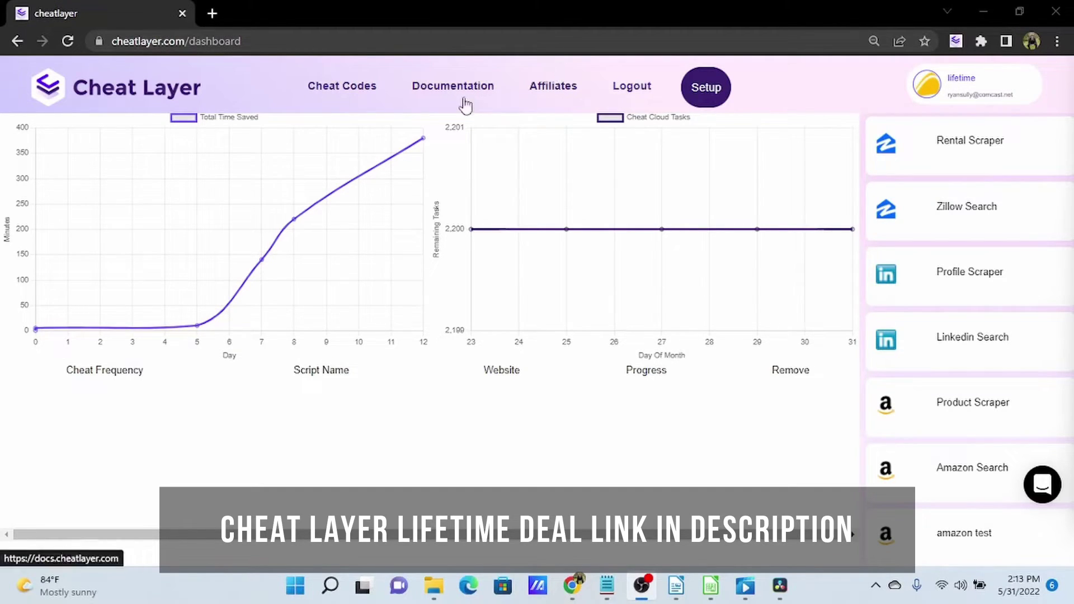
Open the Cheat Codes gallery and show the Cheat Layer side panel of saved cheats.
{"action": "left_click", "coordinate": [347, 89]}
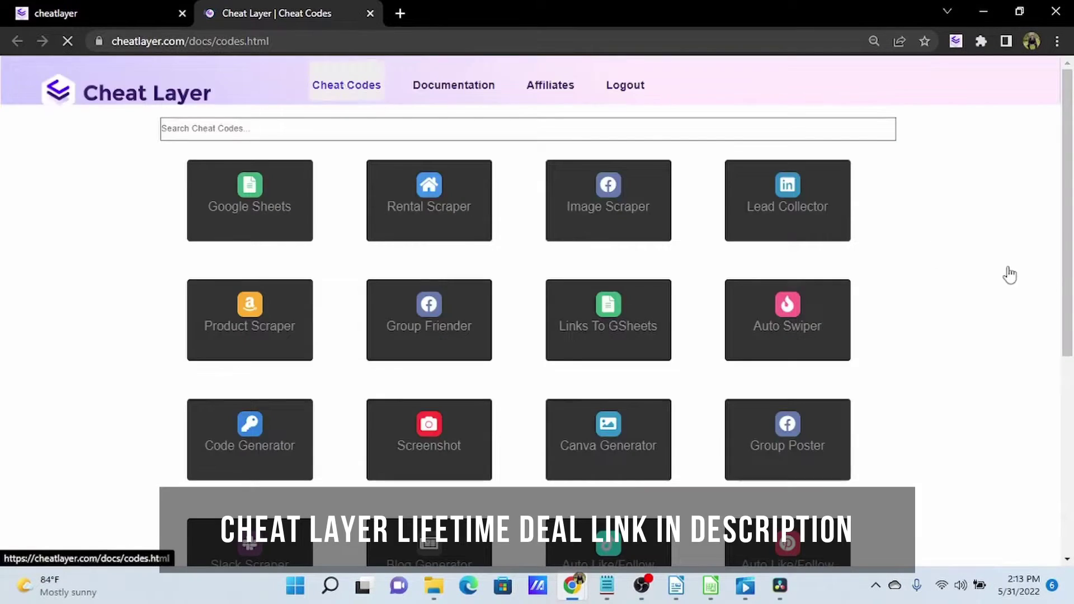
{"action": "left_click", "coordinate": [955, 43]}
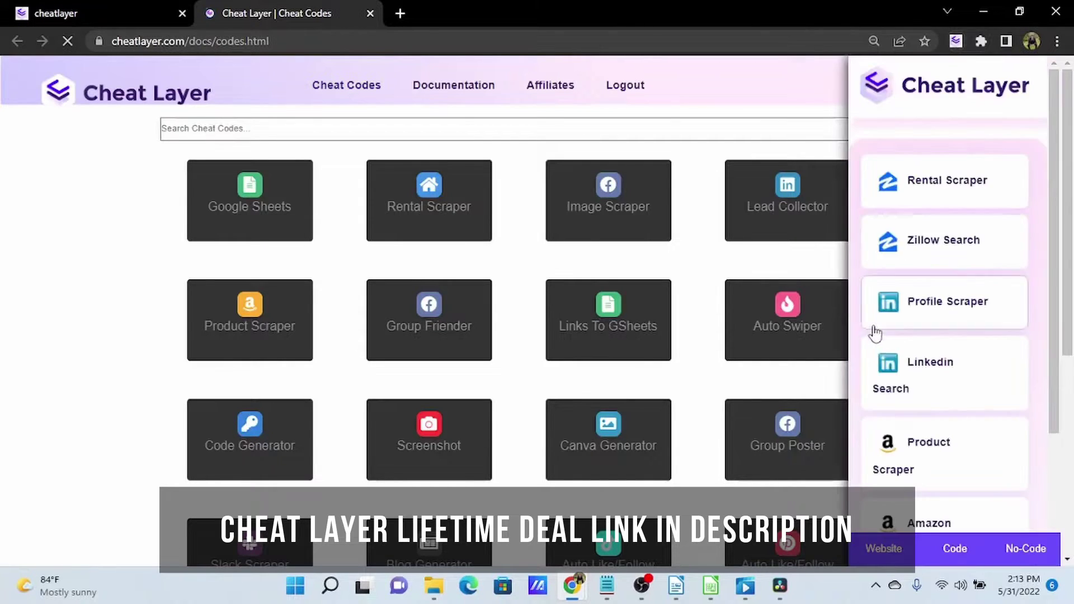
{"action": "scroll", "coordinate": [884, 330], "scroll_direction": "down", "scroll_amount": 3}
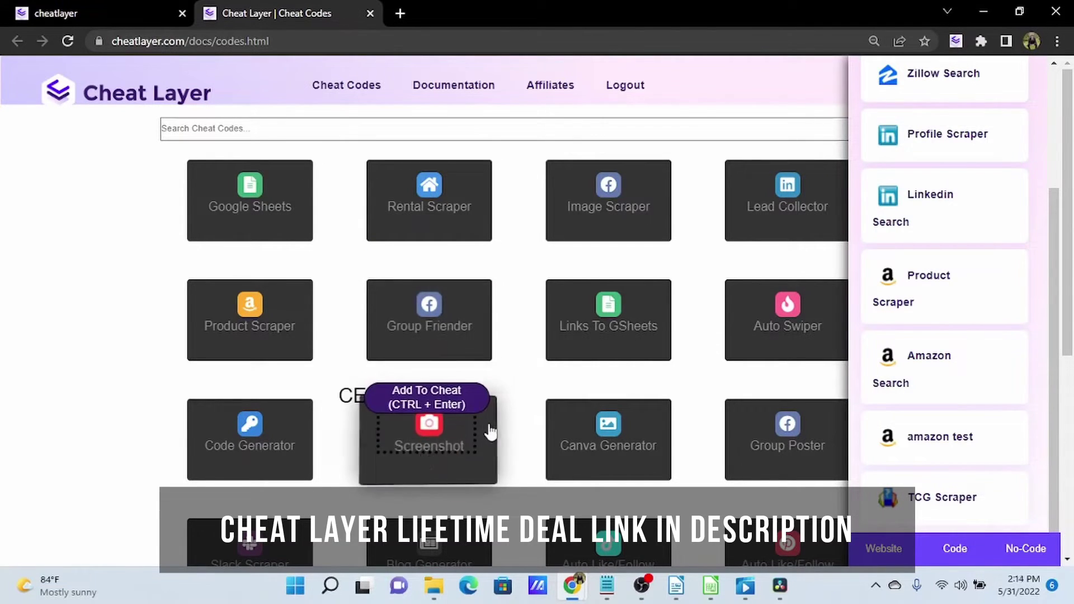
Open the Screenshot cheat code, then expand and collapse the new Screenshot cheat's options.
{"action": "left_click", "coordinate": [403, 472]}
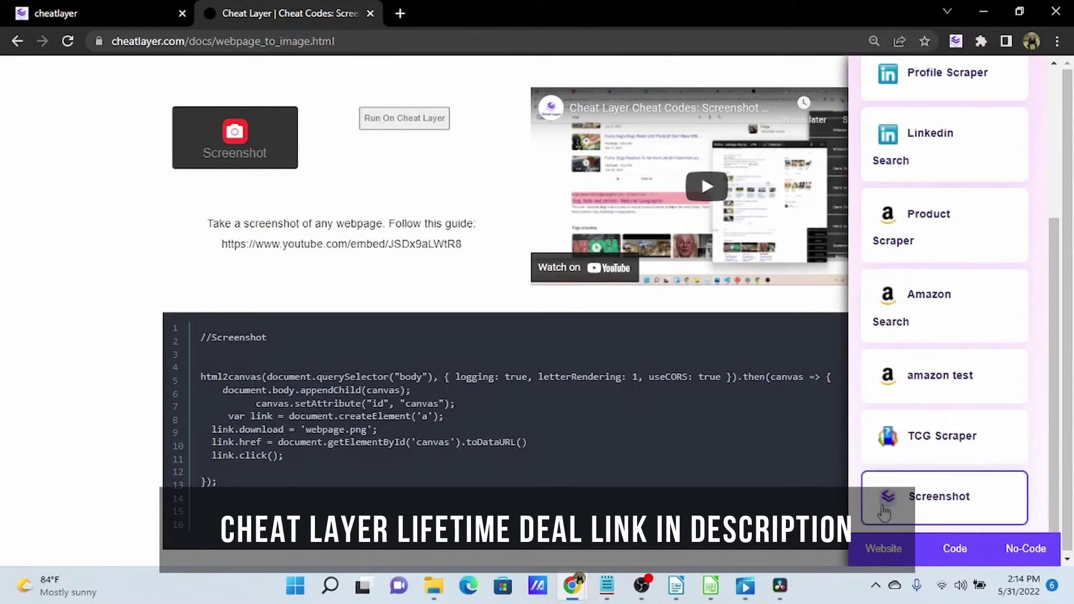
{"action": "left_click", "coordinate": [959, 508]}
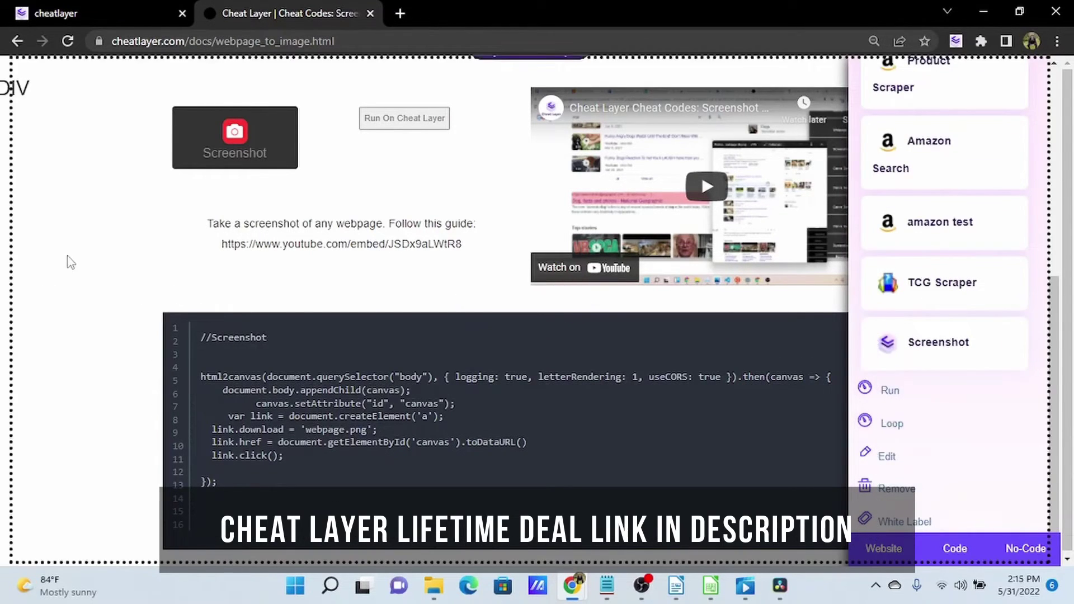
{"action": "left_click", "coordinate": [941, 335]}
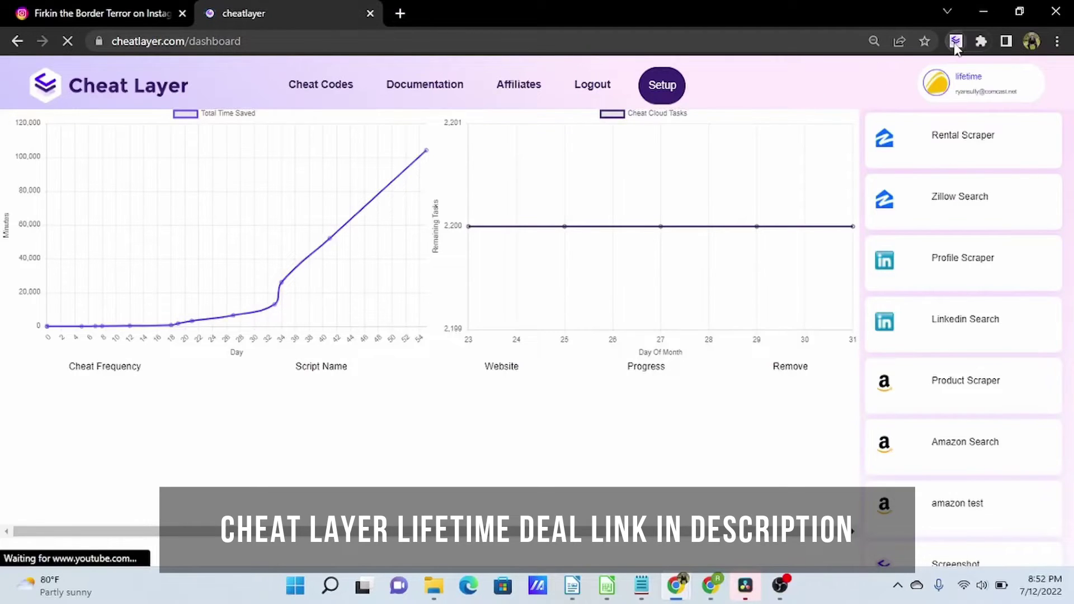
Add a Run Code On Tab step on the Affiliates link using the saved Screenshot code.
{"action": "left_click", "coordinate": [956, 41]}
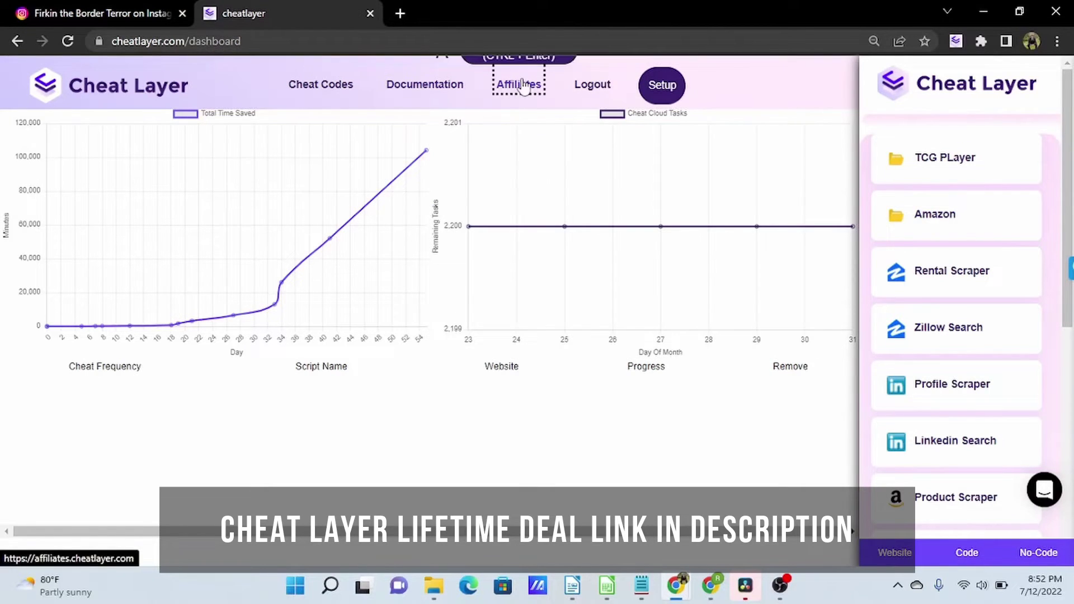
{"action": "left_click", "coordinate": [518, 59]}
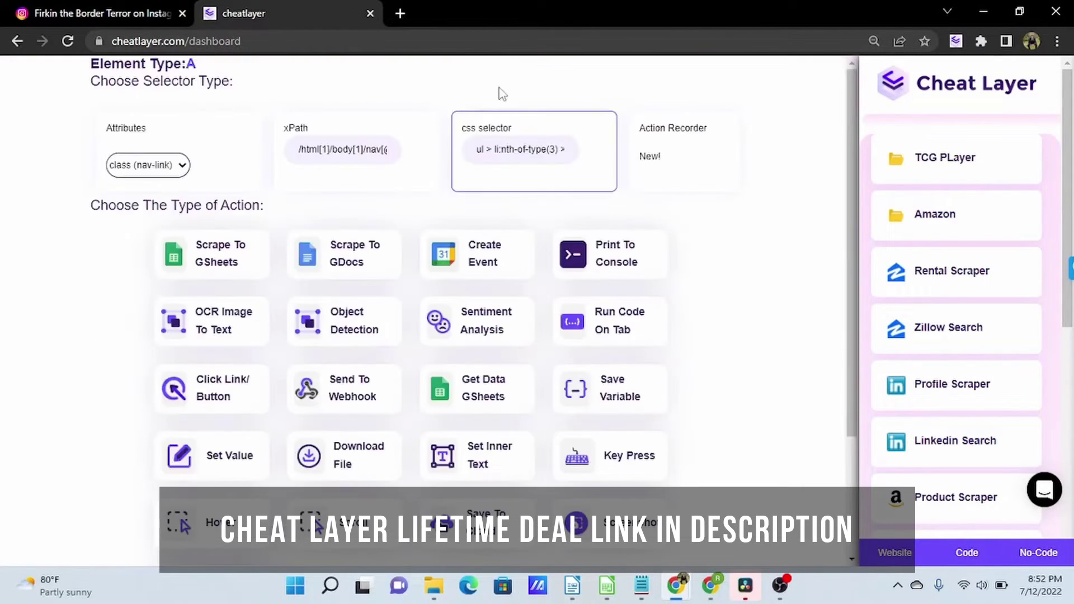
{"action": "left_click", "coordinate": [610, 324]}
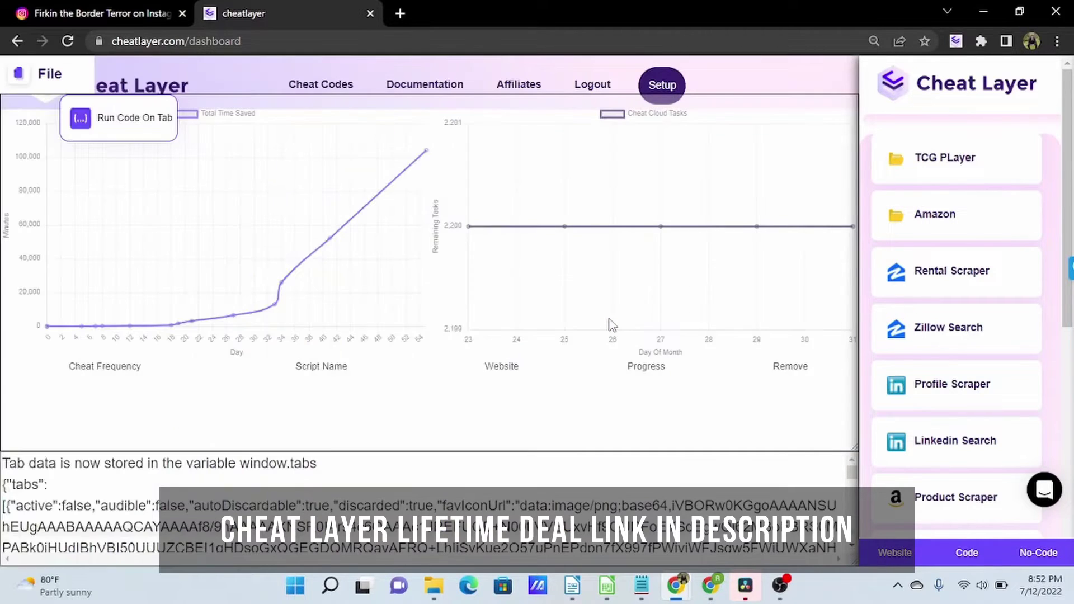
{"action": "left_click", "coordinate": [142, 118]}
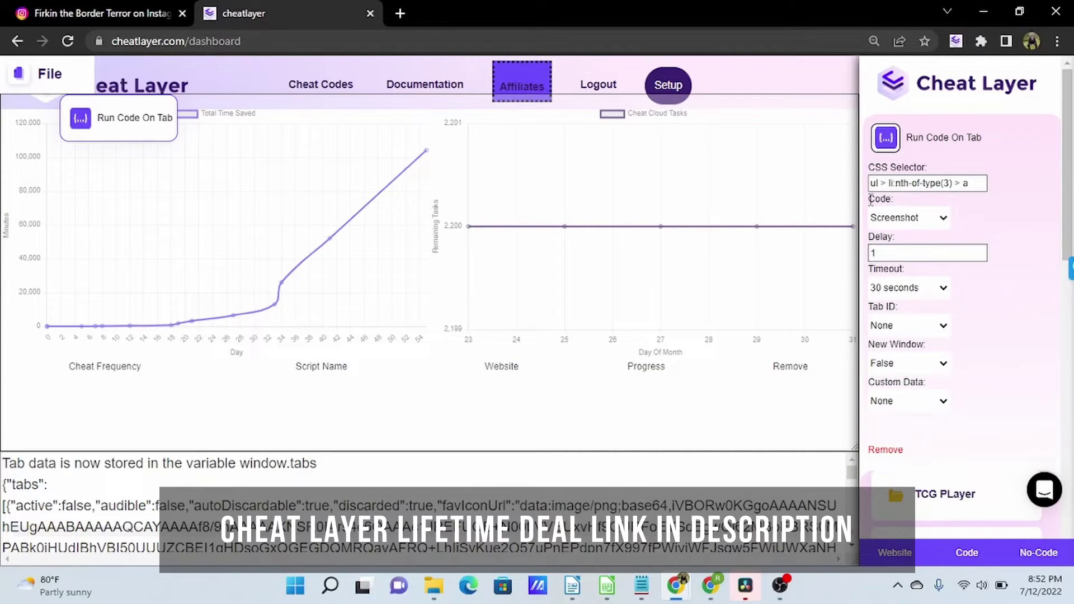
{"action": "left_click", "coordinate": [942, 218]}
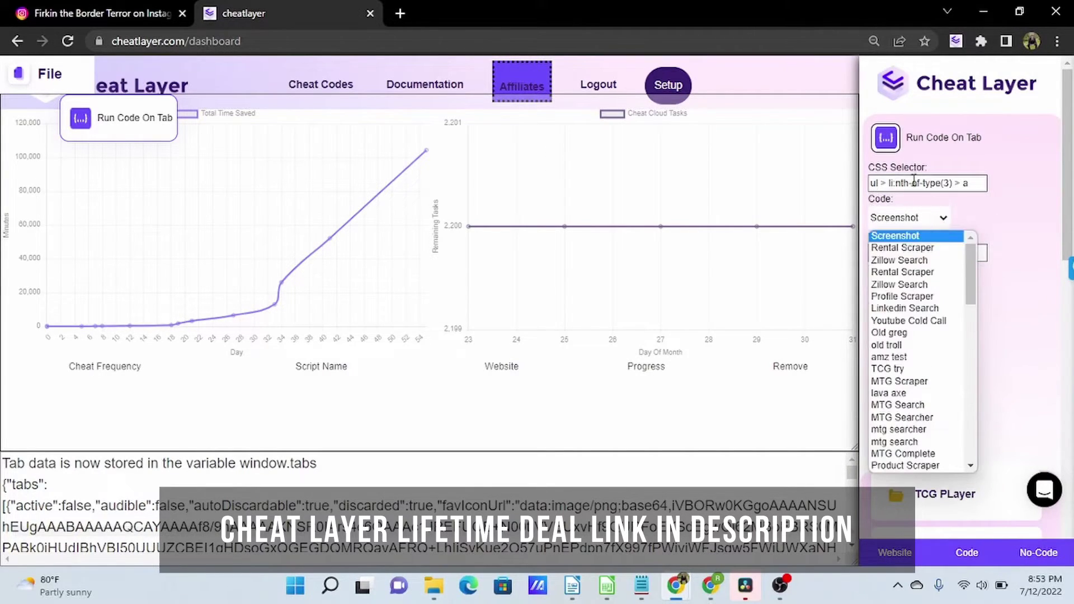
{"action": "scroll", "coordinate": [956, 299], "scroll_direction": "down", "scroll_amount": 15}
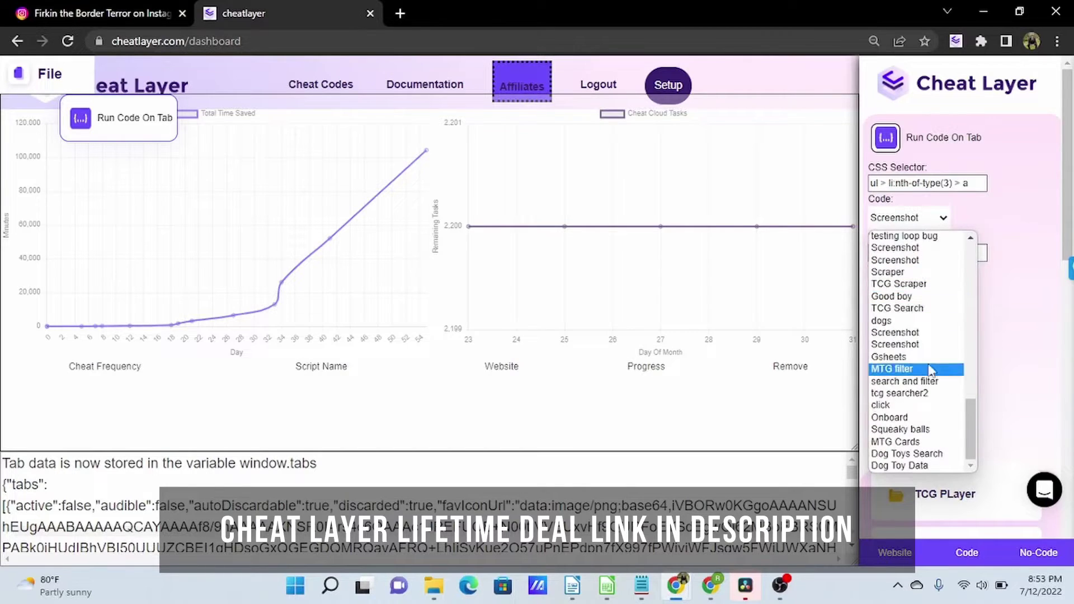
{"action": "left_click", "coordinate": [924, 345]}
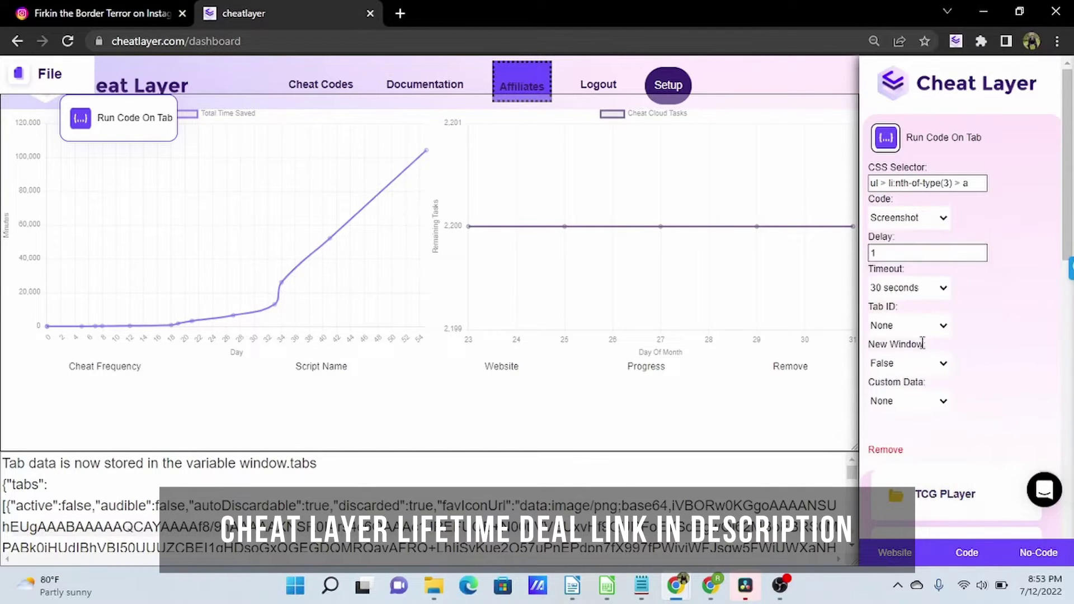
Run the automation from the File menu and open the downloaded webpage (53).png.
{"action": "left_click", "coordinate": [55, 80]}
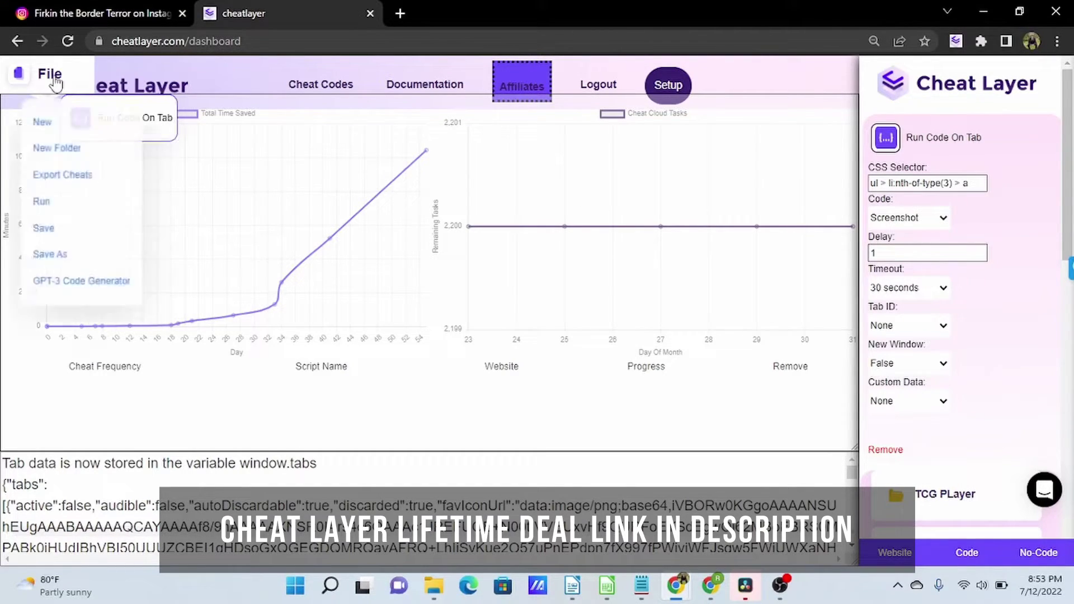
{"action": "left_click", "coordinate": [40, 204]}
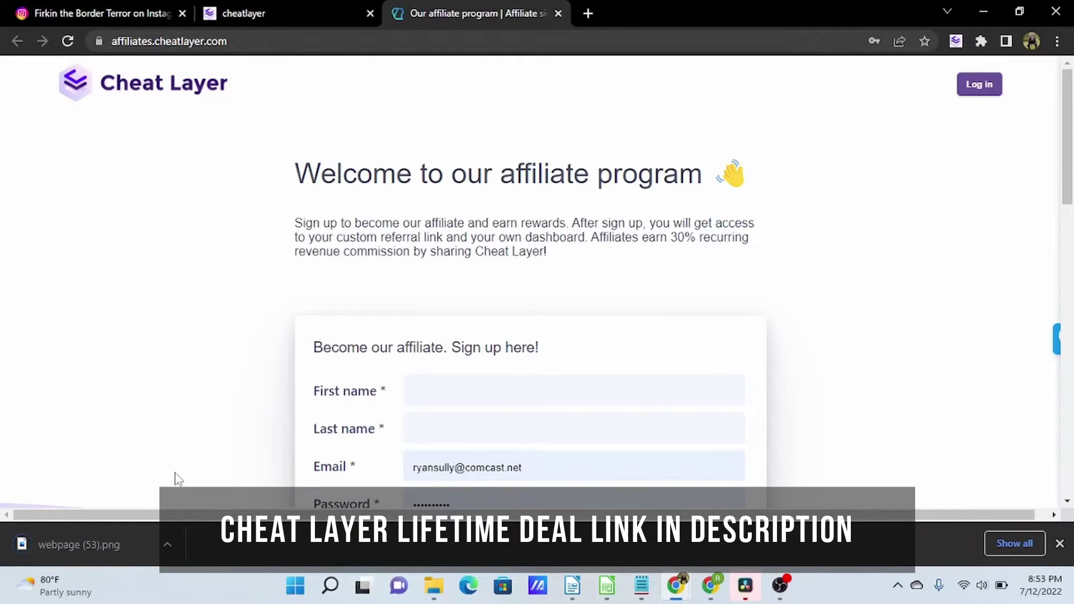
{"action": "left_click", "coordinate": [53, 548]}
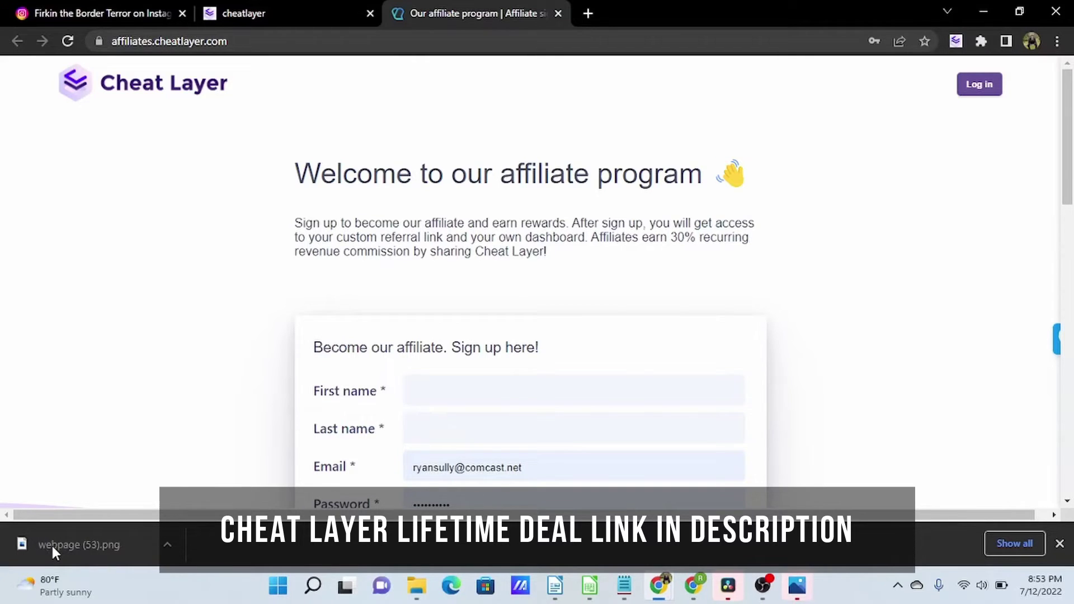
View the downloaded screenshot in Photos, then close the affiliate dashboard tab with Ctrl+W.
{"action": "left_click", "coordinate": [799, 586]}
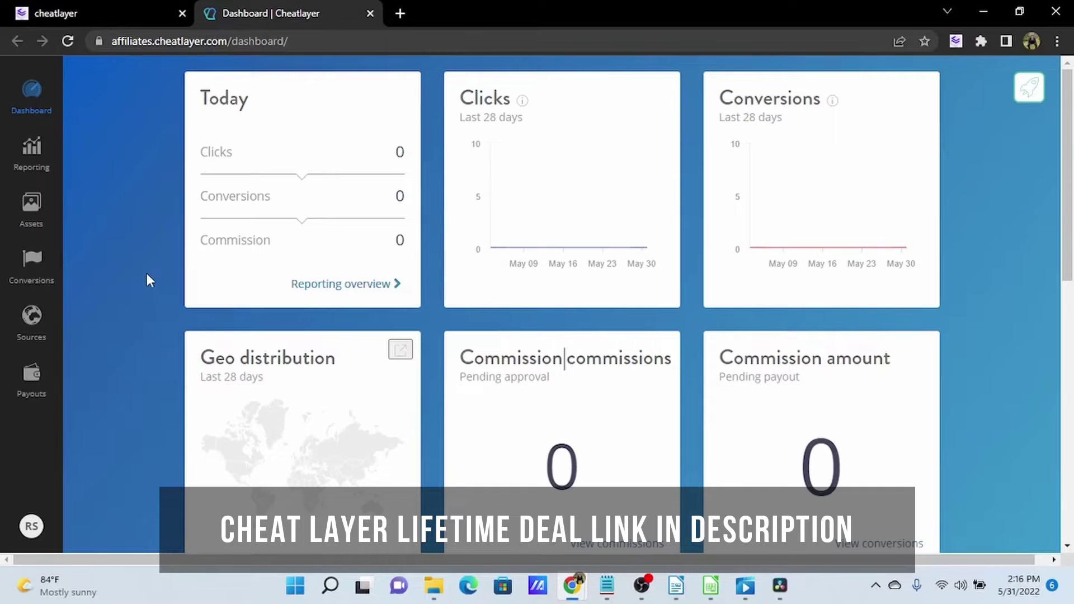
{"action": "key", "text": "ctrl+w"}
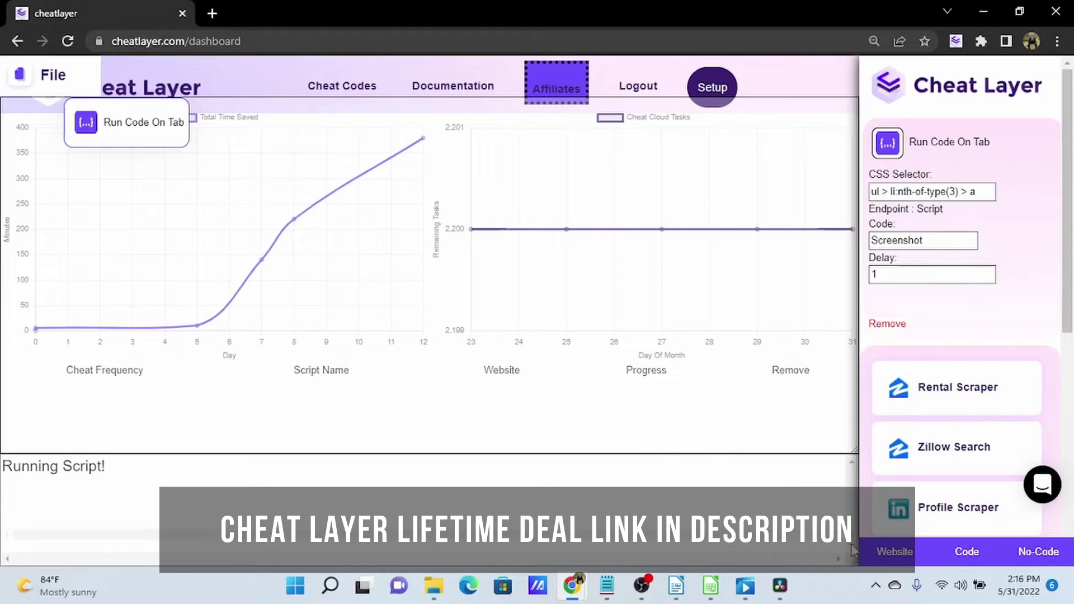
{"action": "left_click", "coordinate": [894, 553]}
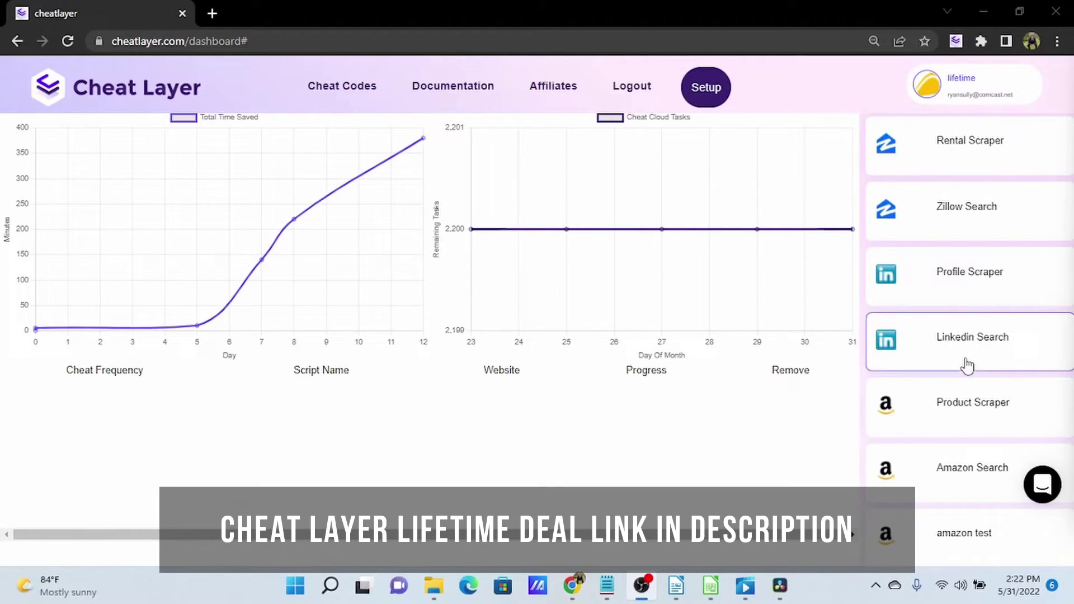
{"action": "scroll", "coordinate": [923, 190], "scroll_direction": "down", "scroll_amount": 2}
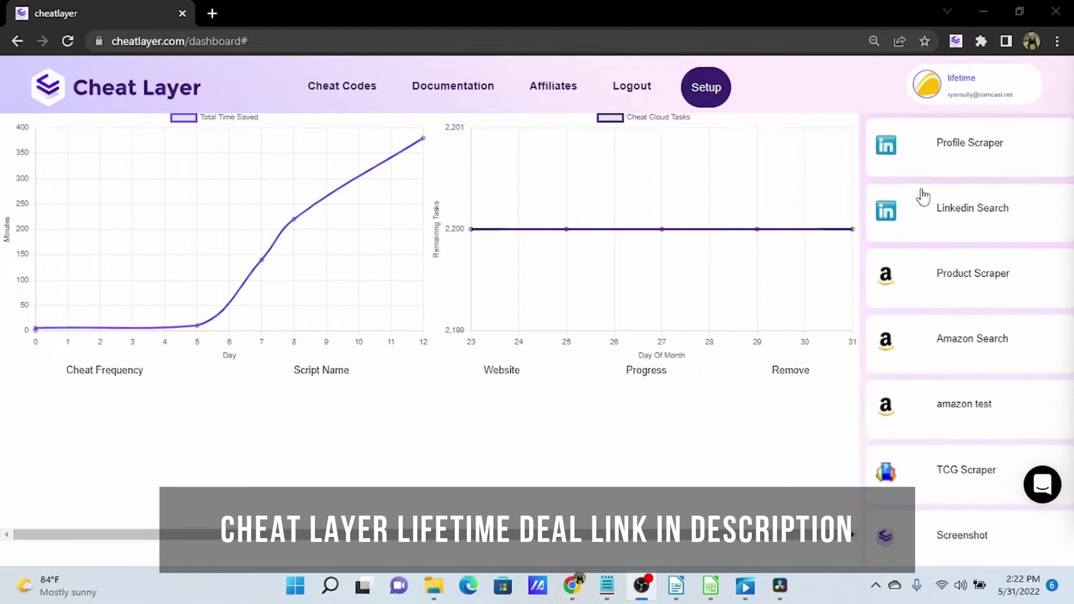
{"action": "left_click", "coordinate": [938, 544]}
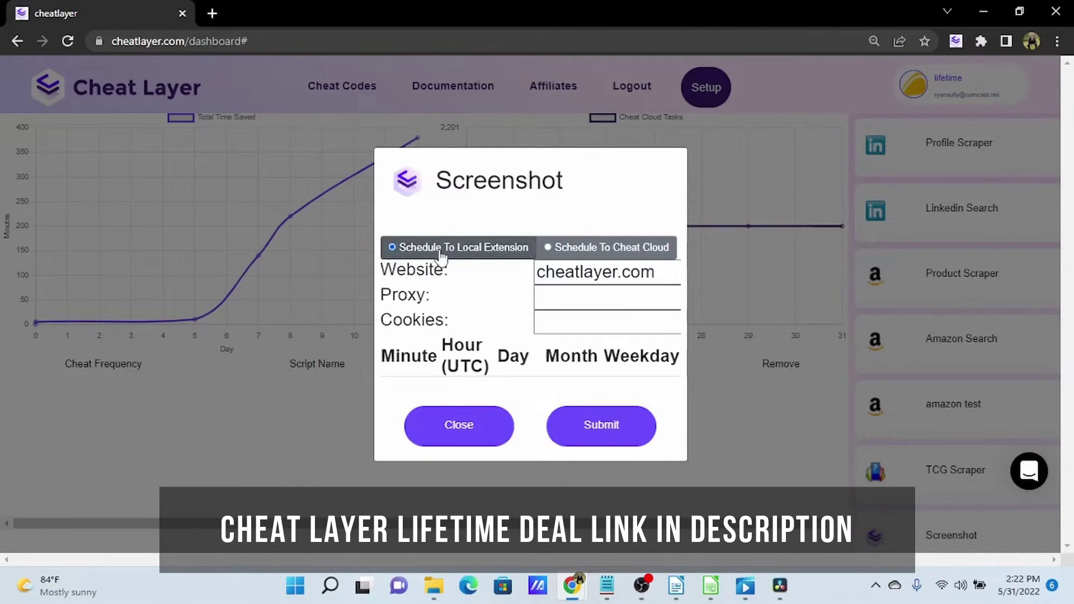
{"action": "left_click", "coordinate": [537, 273]}
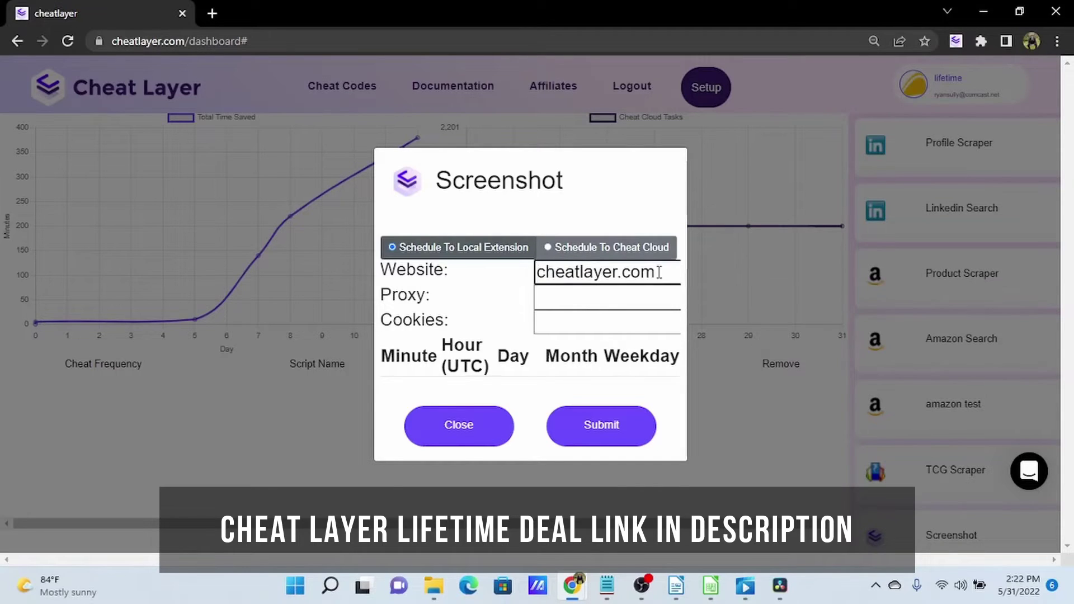
{"action": "type", "text": "https:"}
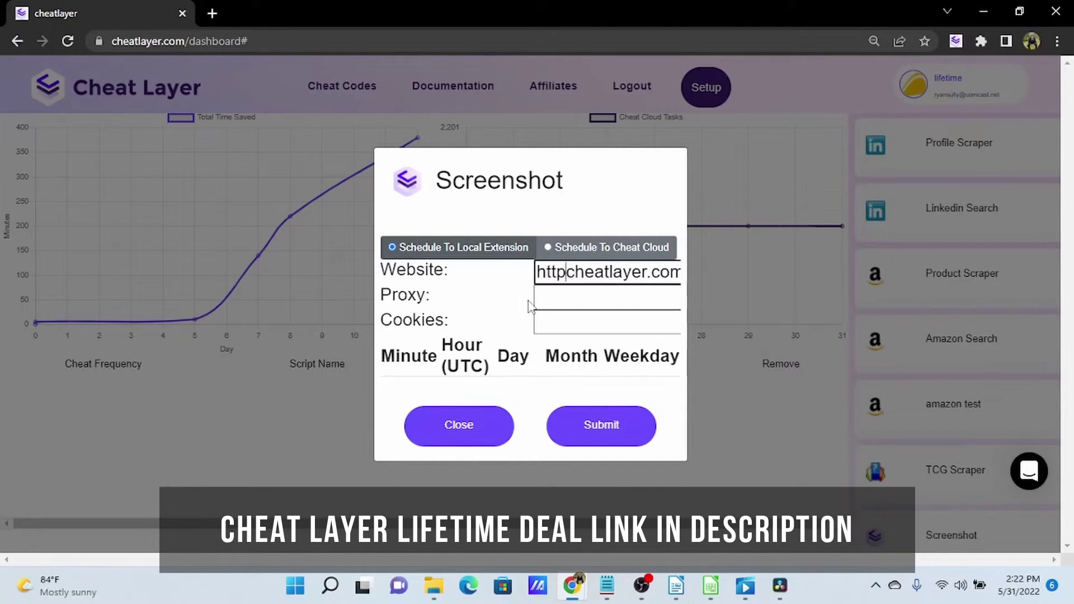
{"action": "type", "text": "//www."}
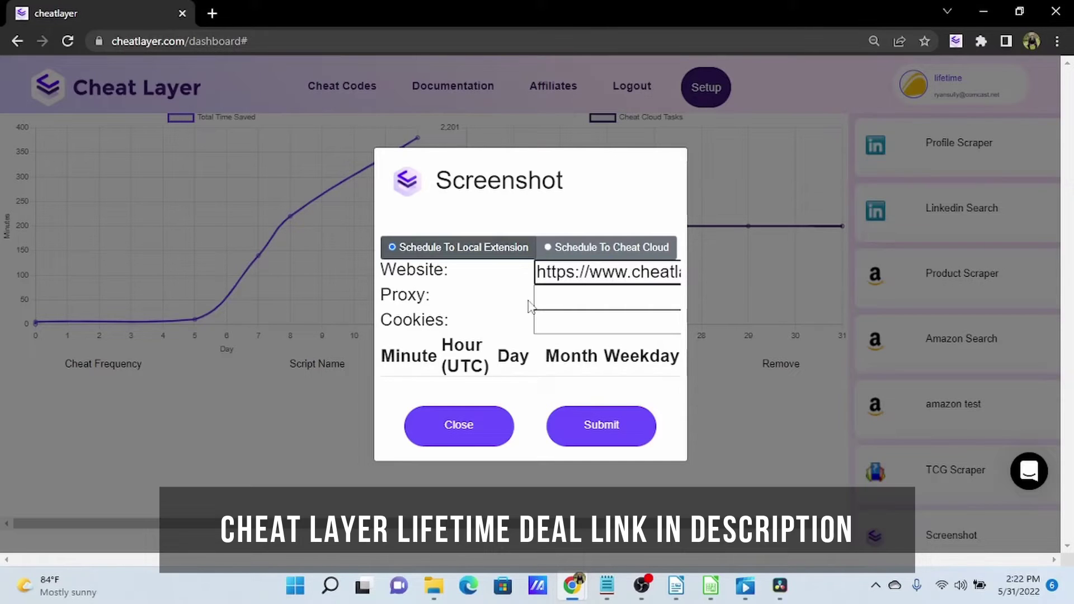
{"action": "left_click_drag", "start_coordinate": [640, 272], "coordinate": [709, 285]}
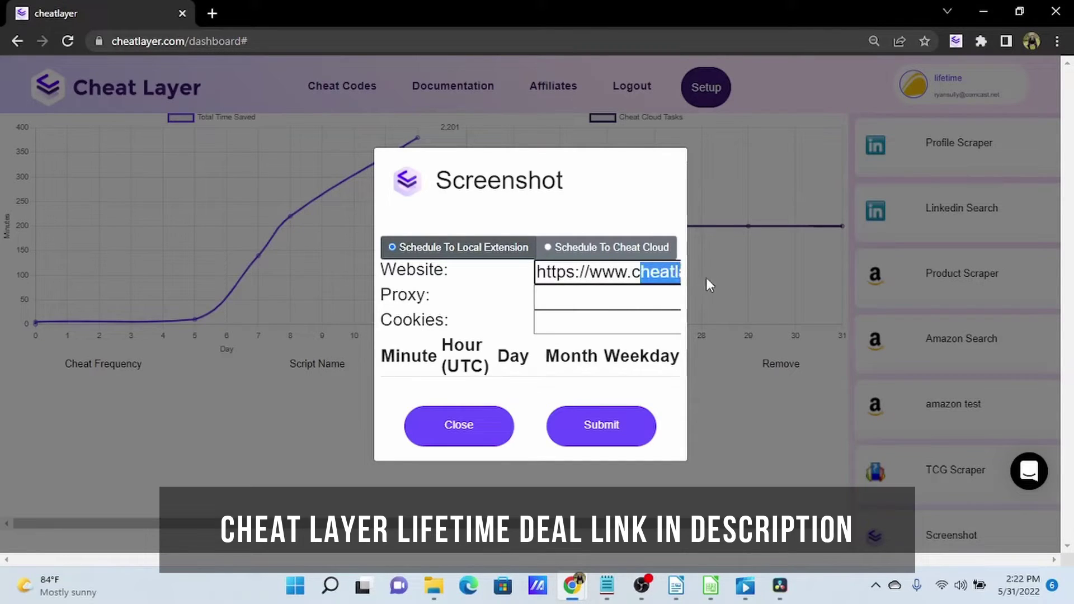
{"action": "left_click", "coordinate": [652, 276]}
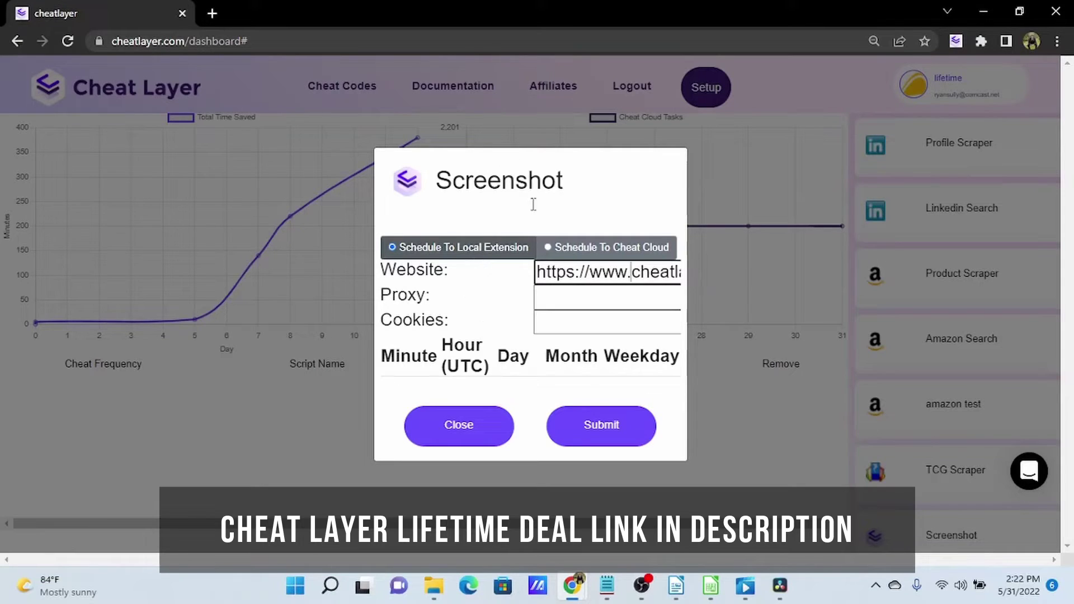
Try a schedule of every 2nd minute, limited to January on Tuesdays.
{"action": "scroll", "coordinate": [527, 320], "scroll_direction": "down", "scroll_amount": 4}
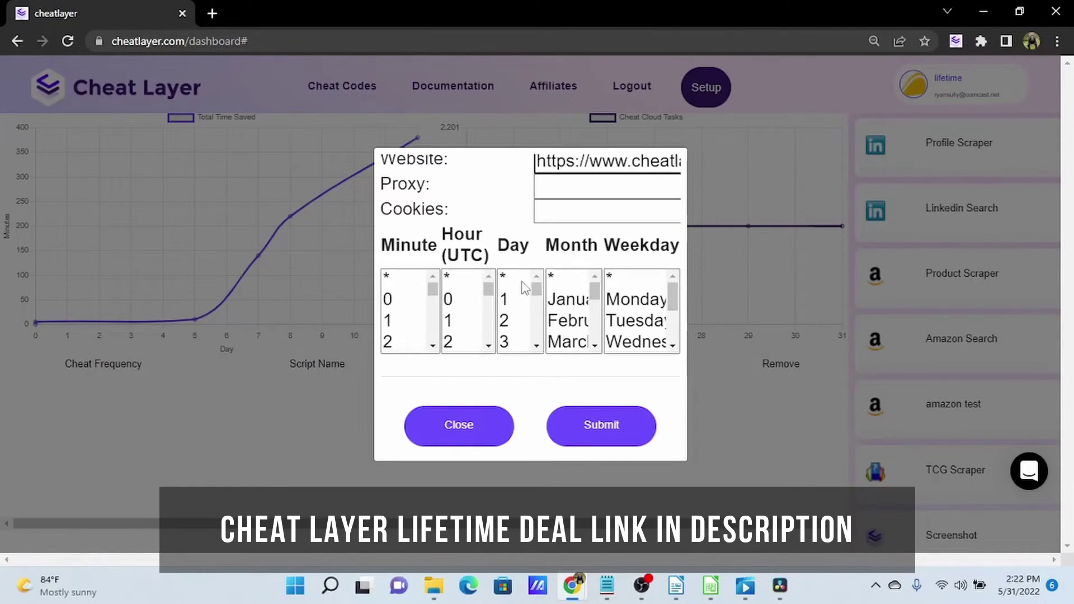
{"action": "scroll", "coordinate": [503, 291], "scroll_direction": "up", "scroll_amount": 4}
{"action": "scroll", "coordinate": [398, 290], "scroll_direction": "down", "scroll_amount": 2}
{"action": "left_click", "coordinate": [394, 342]}
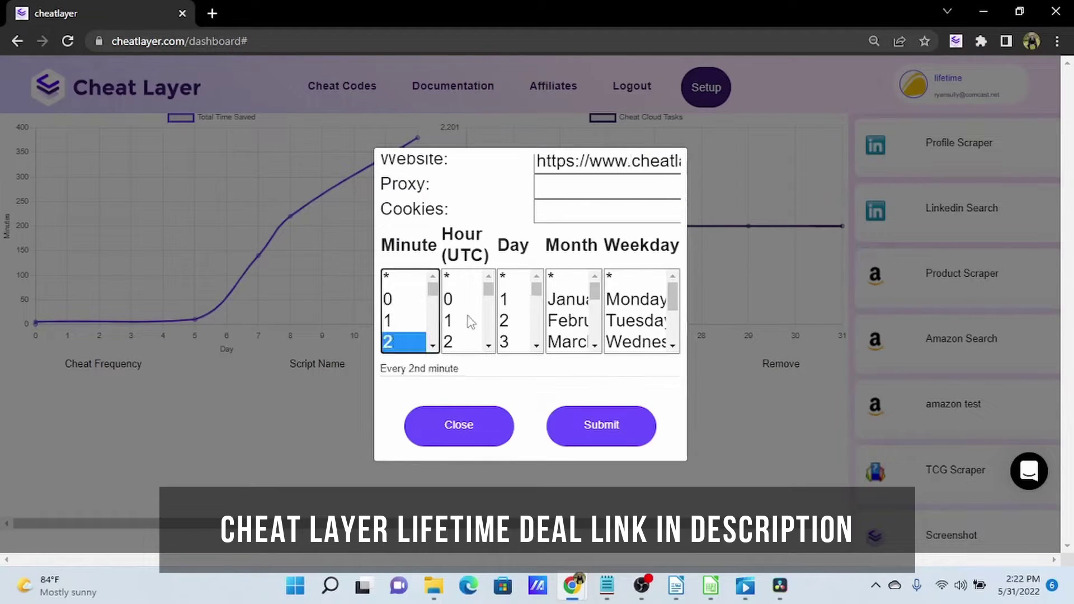
{"action": "scroll", "coordinate": [459, 369], "scroll_direction": "down", "scroll_amount": 1}
{"action": "triple_click", "coordinate": [442, 353]}
{"action": "left_click", "coordinate": [568, 285]}
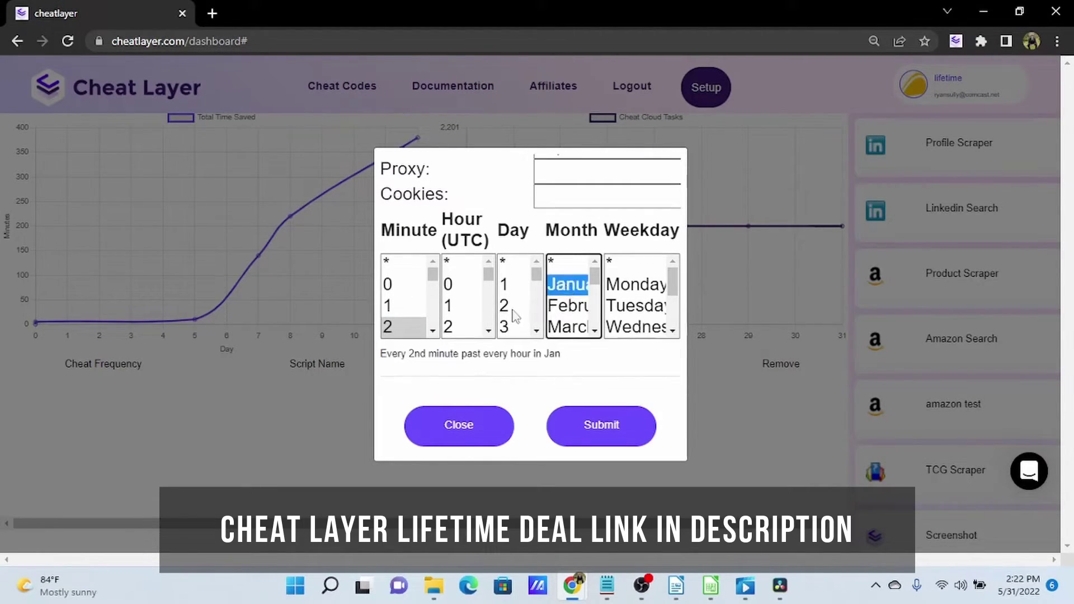
{"action": "left_click", "coordinate": [632, 306]}
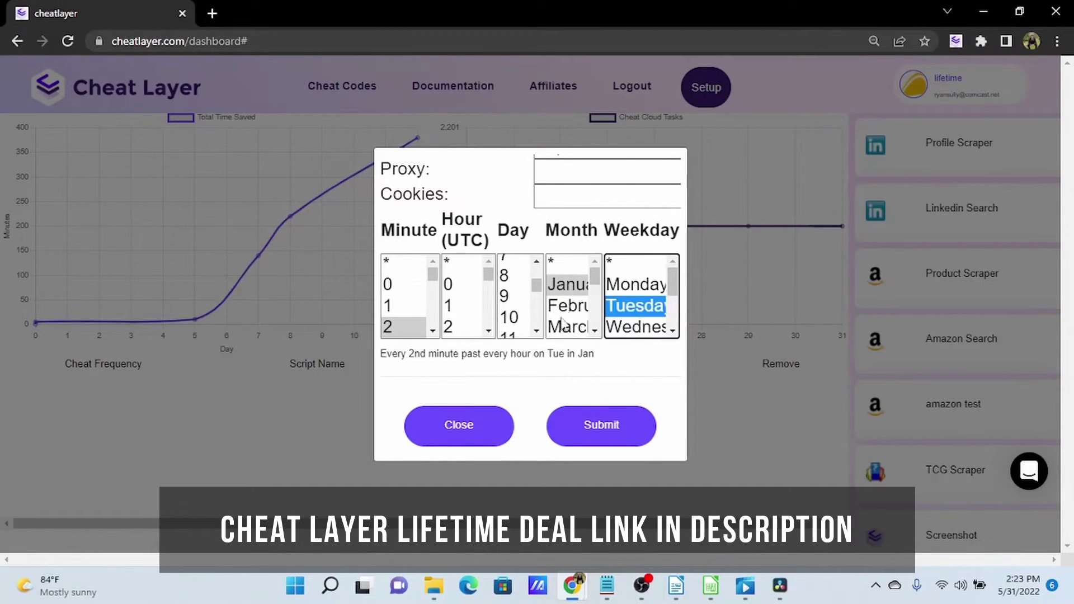
{"action": "scroll", "coordinate": [570, 319], "scroll_direction": "up", "scroll_amount": 3}
{"action": "scroll", "coordinate": [493, 305], "scroll_direction": "down", "scroll_amount": 3}
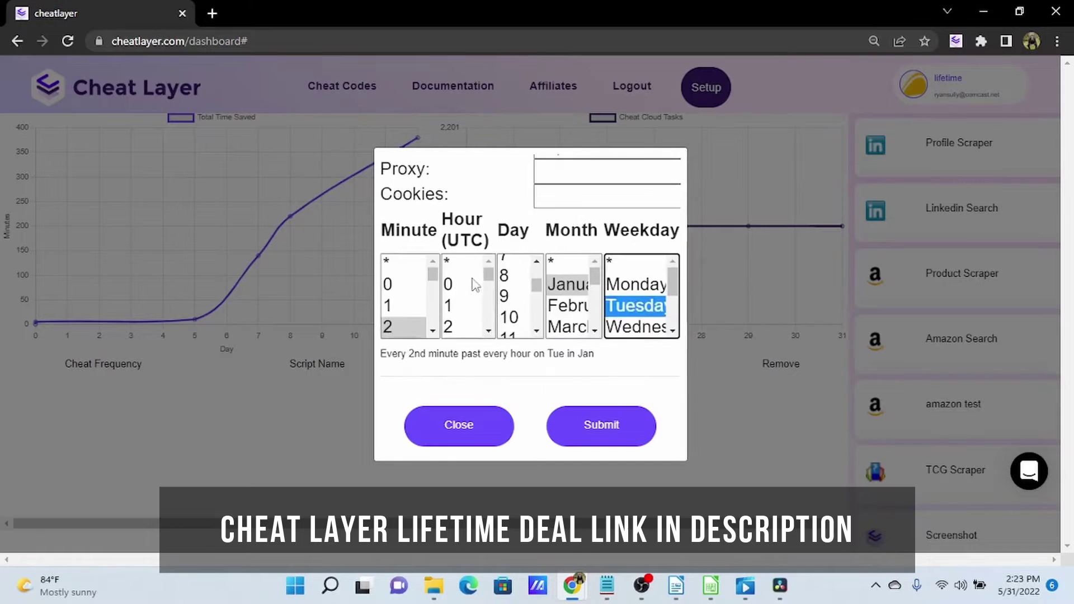
Reset minute, hour, day, month and weekday to * for every minute, then submit.
{"action": "left_click", "coordinate": [409, 264]}
{"action": "left_click", "coordinate": [465, 264]}
{"action": "scroll", "coordinate": [518, 282], "scroll_direction": "up", "scroll_amount": 3}
{"action": "left_click", "coordinate": [518, 268]}
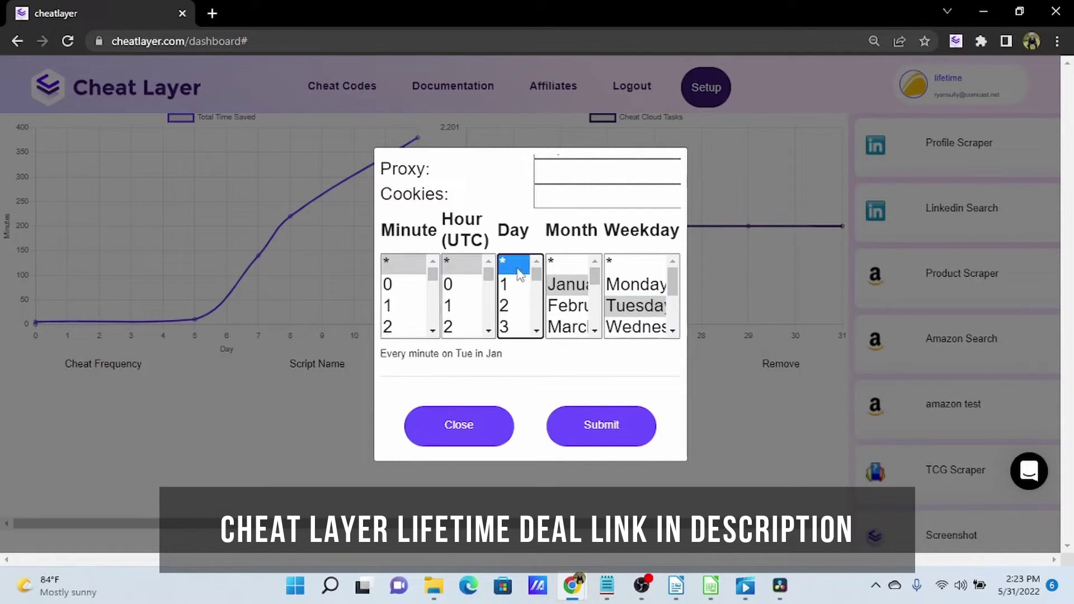
{"action": "left_click", "coordinate": [553, 261]}
{"action": "left_click", "coordinate": [611, 261]}
{"action": "scroll", "coordinate": [529, 343], "scroll_direction": "up", "scroll_amount": 3}
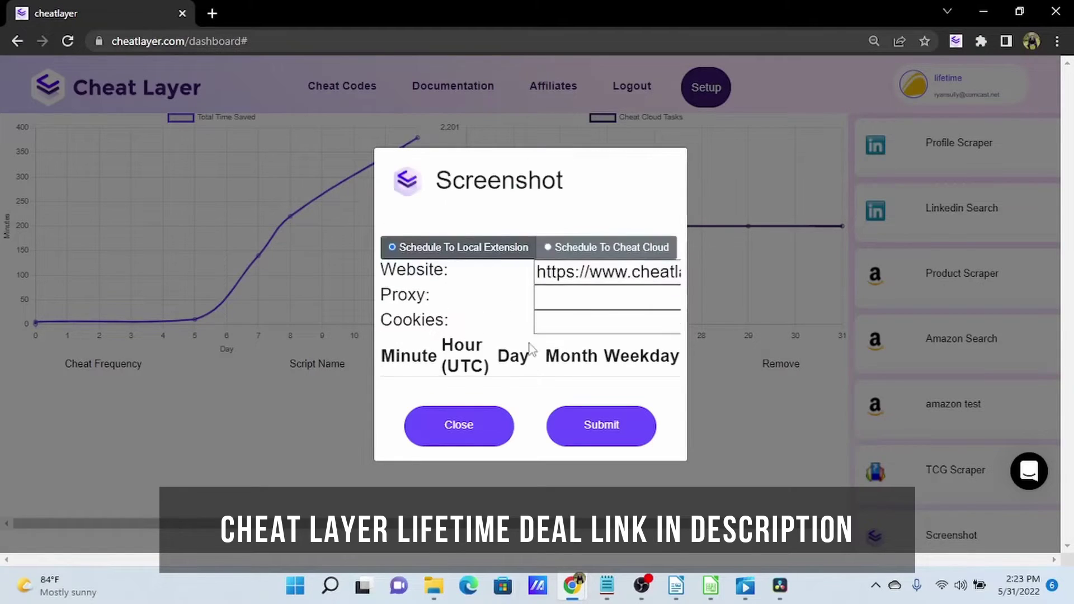
{"action": "scroll", "coordinate": [529, 335], "scroll_direction": "down", "scroll_amount": 3}
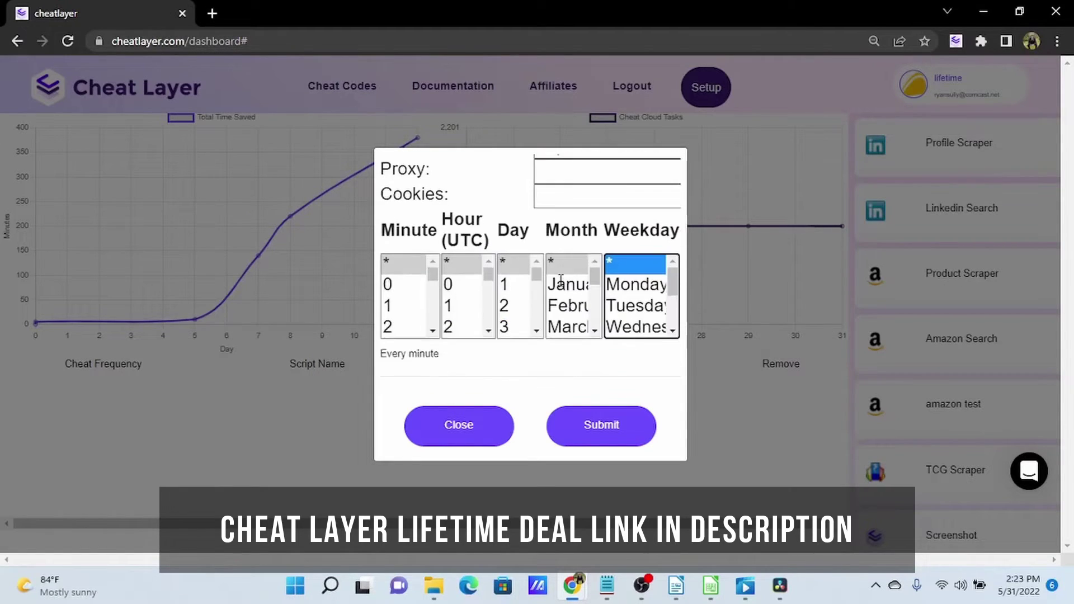
{"action": "left_click", "coordinate": [611, 435]}
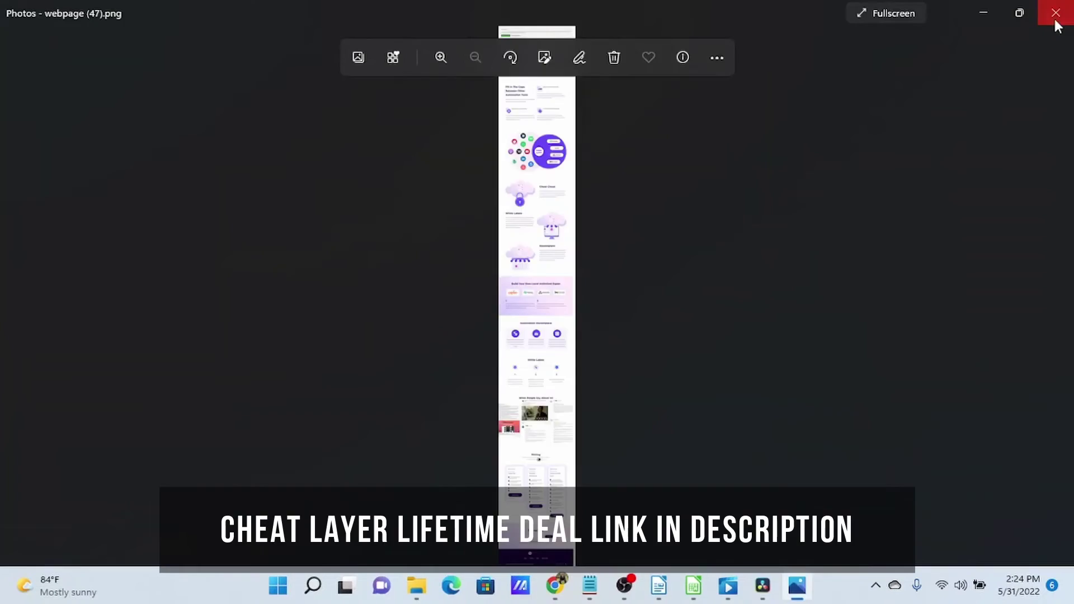
Check the task's website in a new tab, then remove the scheduled Screenshot task.
{"action": "left_click", "coordinate": [1052, 7]}
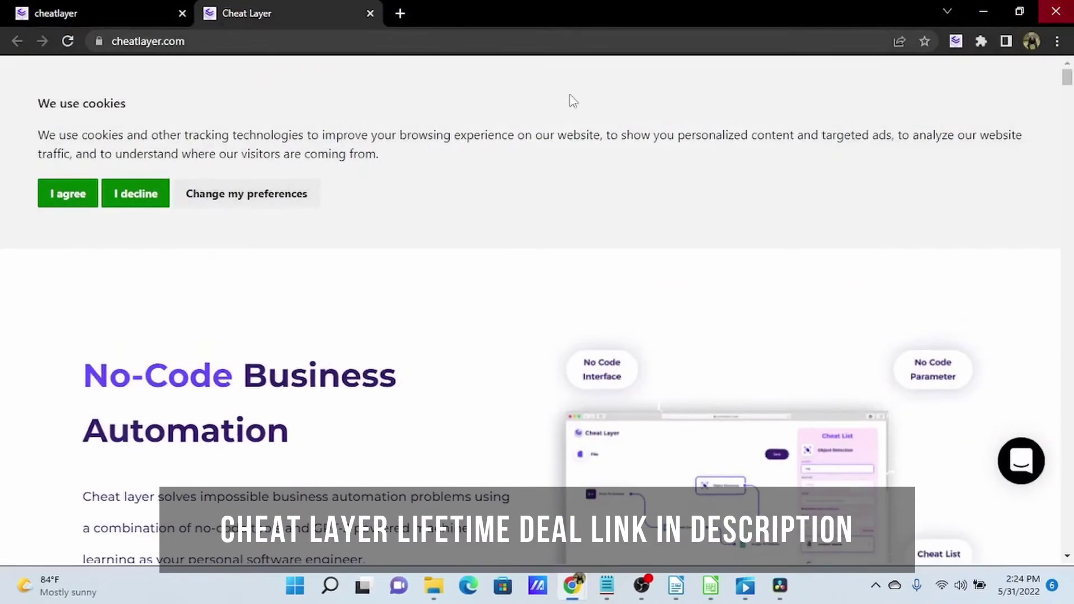
{"action": "left_click", "coordinate": [72, 8]}
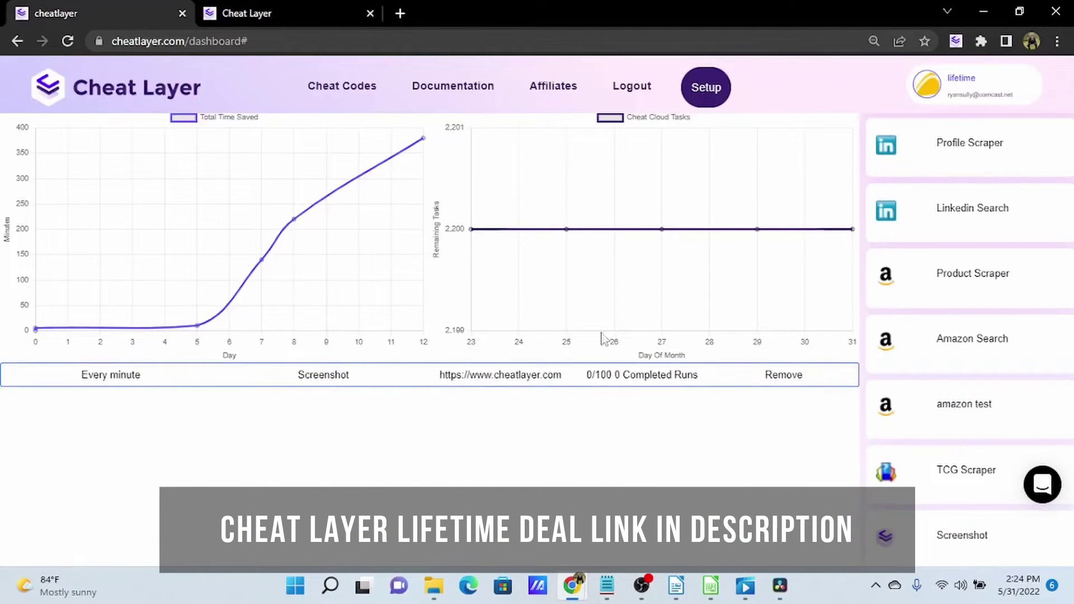
{"action": "left_click", "coordinate": [782, 381]}
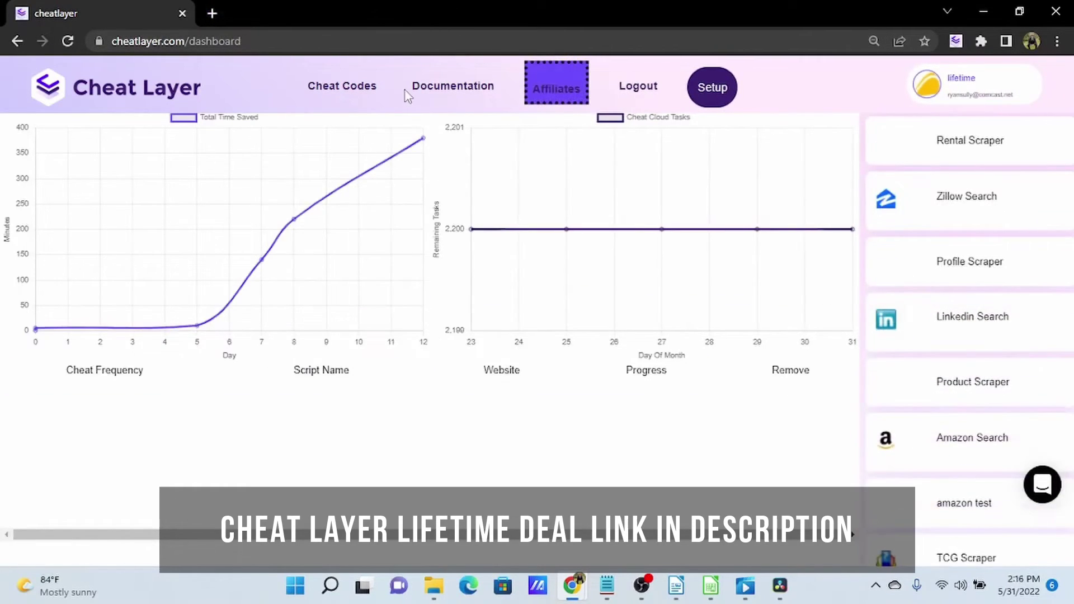
Open the documentation and go to Keyboard Shortcuts under Extras.
{"action": "left_click", "coordinate": [428, 92]}
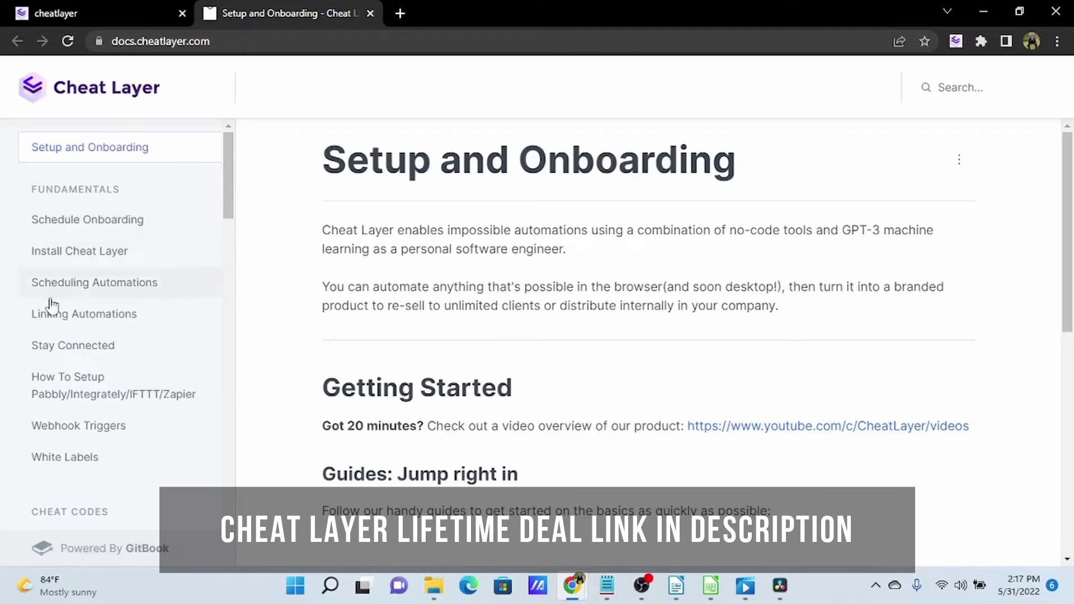
{"action": "scroll", "coordinate": [110, 263], "scroll_direction": "down", "scroll_amount": 7}
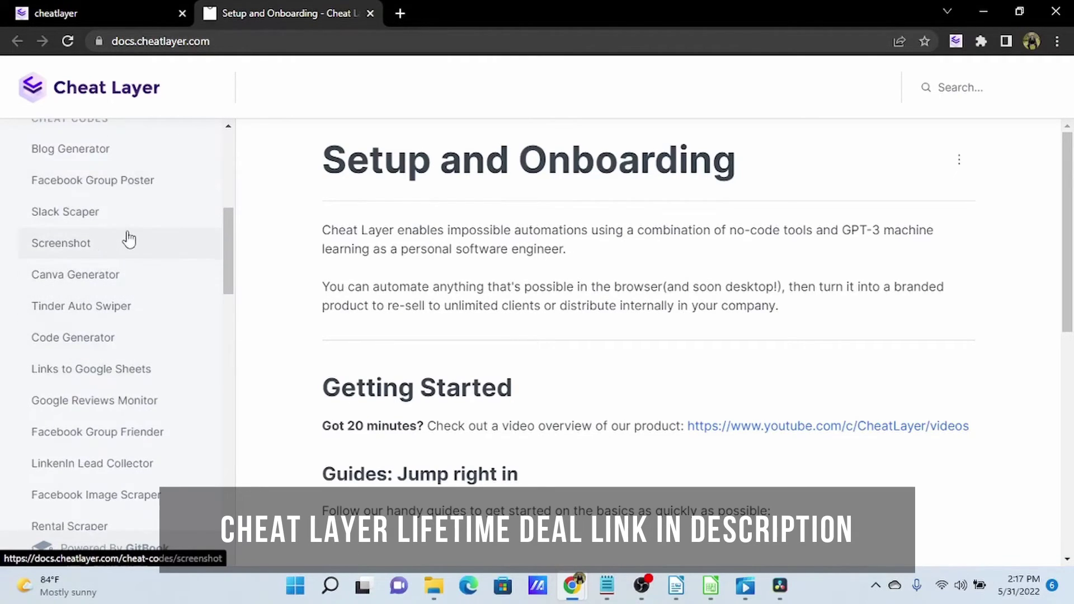
{"action": "scroll", "coordinate": [128, 240], "scroll_direction": "down", "scroll_amount": 8}
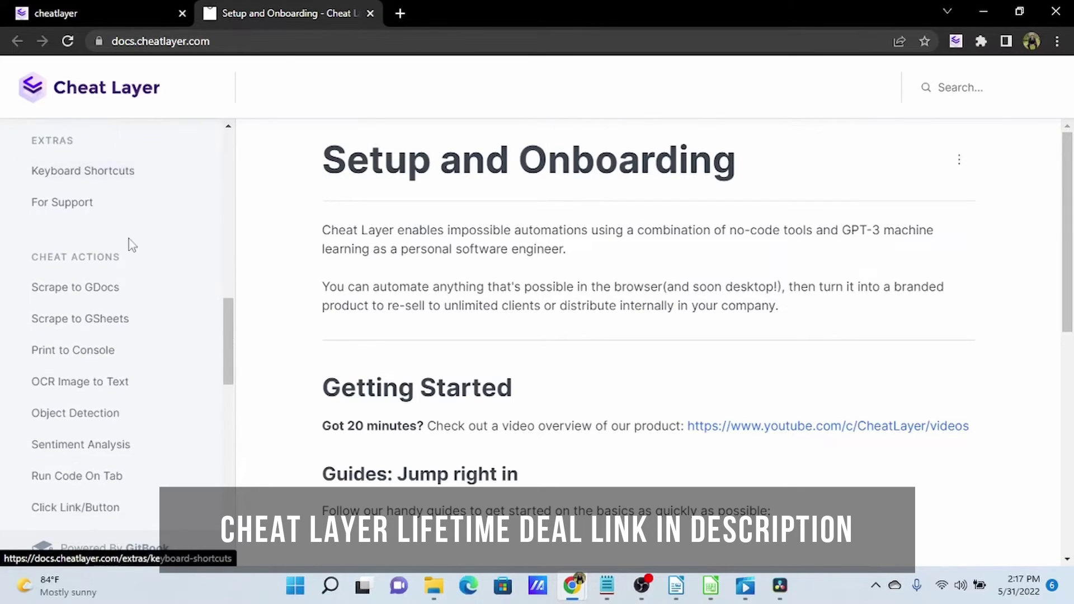
{"action": "scroll", "coordinate": [120, 180], "scroll_direction": "down", "scroll_amount": 2}
{"action": "scroll", "coordinate": [112, 182], "scroll_direction": "up", "scroll_amount": 2}
{"action": "left_click", "coordinate": [105, 173]}
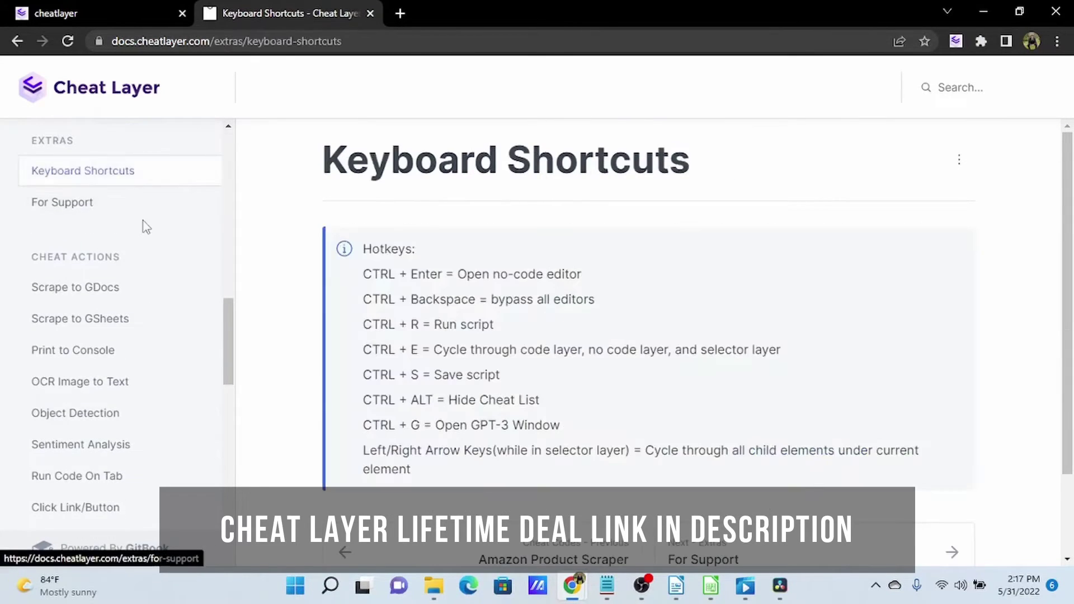
Scroll through the Cheat Actions and Developers hotkey lists, such as CTRL + R to run.
{"action": "scroll", "coordinate": [146, 227], "scroll_direction": "down", "scroll_amount": 3}
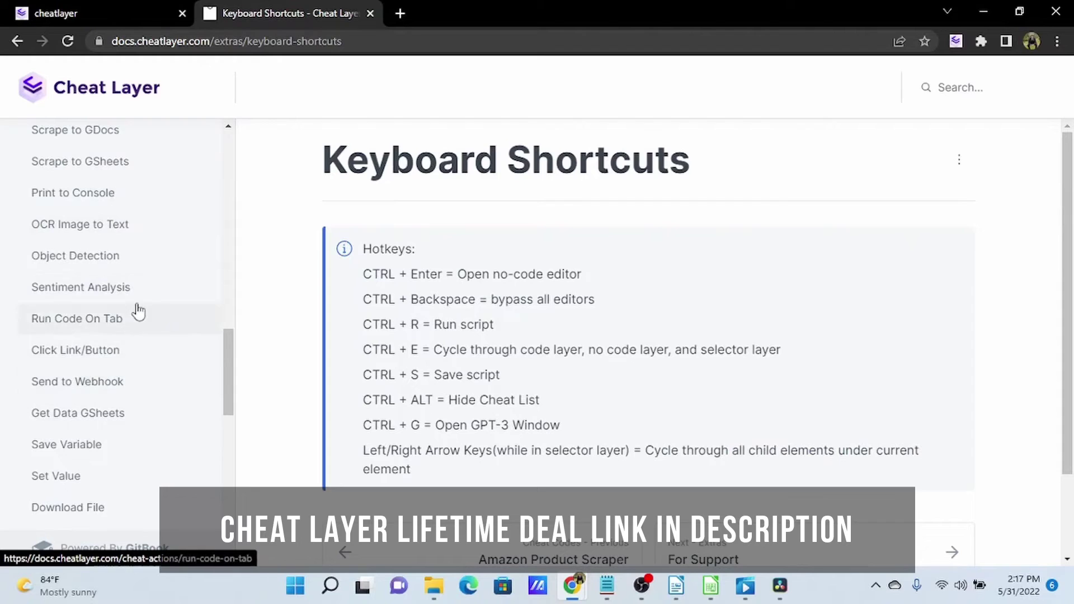
{"action": "scroll", "coordinate": [144, 257], "scroll_direction": "down", "scroll_amount": 4}
{"action": "scroll", "coordinate": [144, 256], "scroll_direction": "up", "scroll_amount": 5}
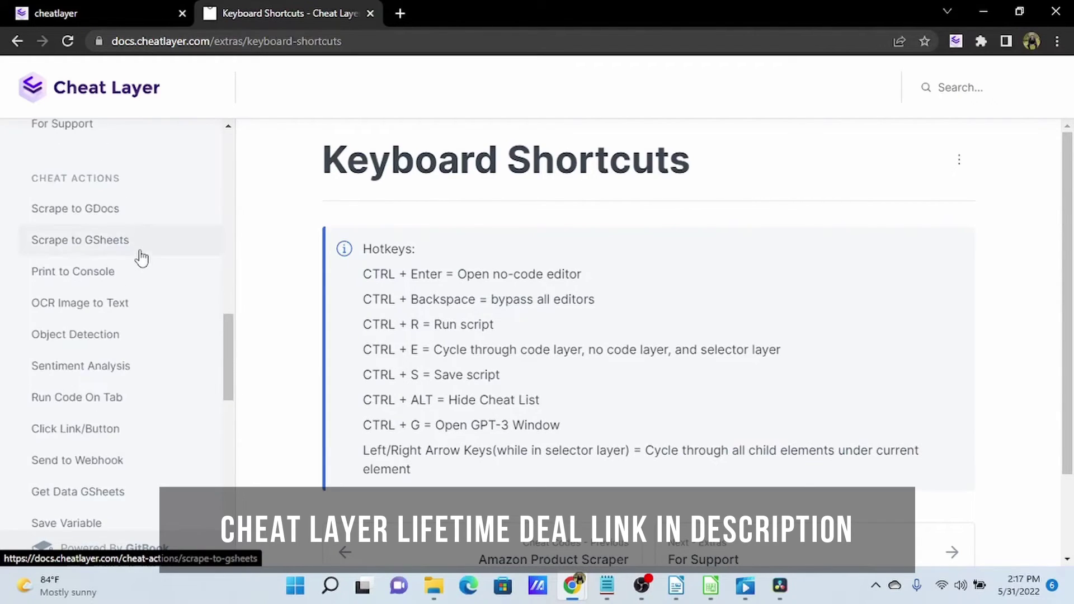
{"action": "scroll", "coordinate": [140, 255], "scroll_direction": "up", "scroll_amount": 1}
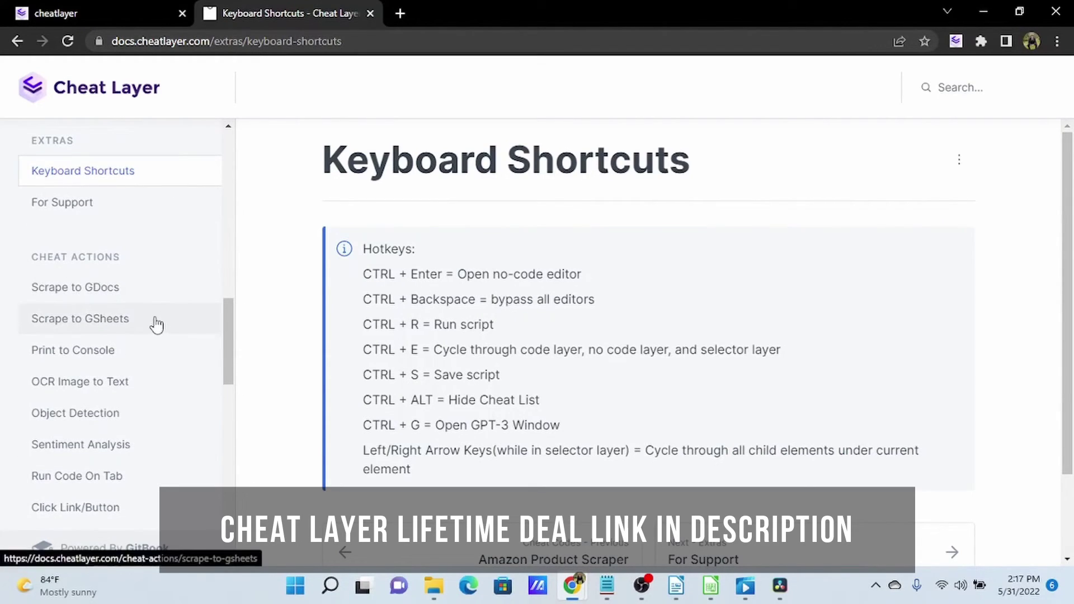
{"action": "scroll", "coordinate": [151, 297], "scroll_direction": "down", "scroll_amount": 8}
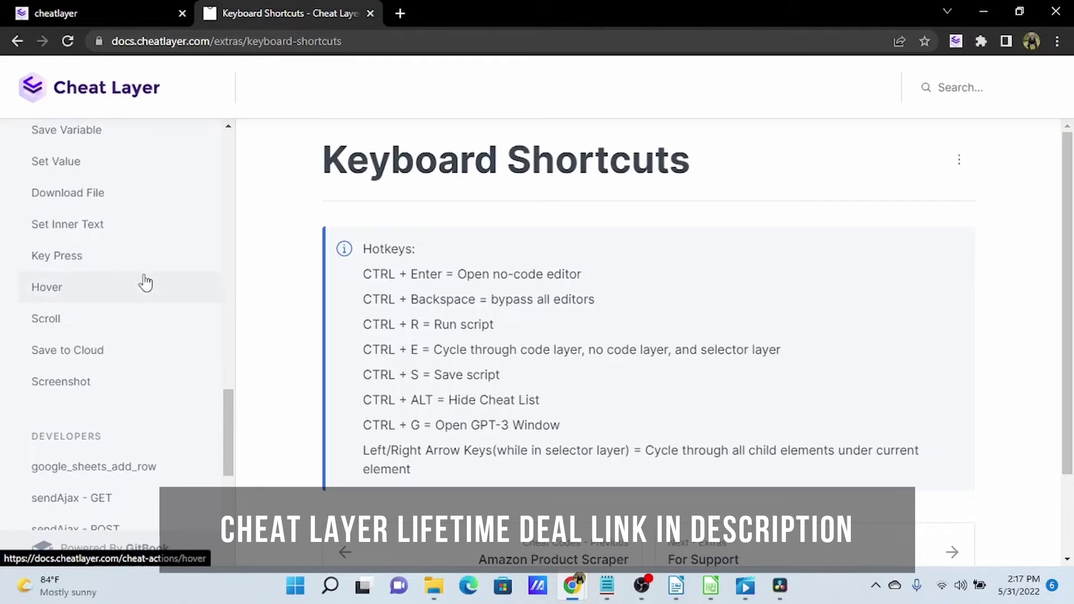
{"action": "scroll", "coordinate": [153, 285], "scroll_direction": "down", "scroll_amount": 5}
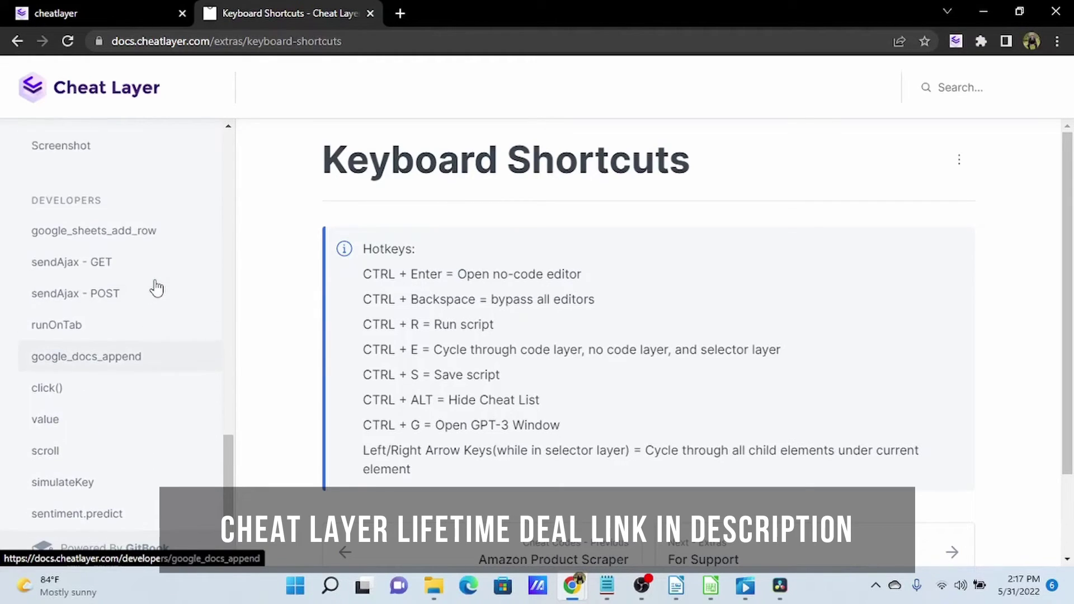
{"action": "scroll", "coordinate": [169, 230], "scroll_direction": "down", "scroll_amount": 2}
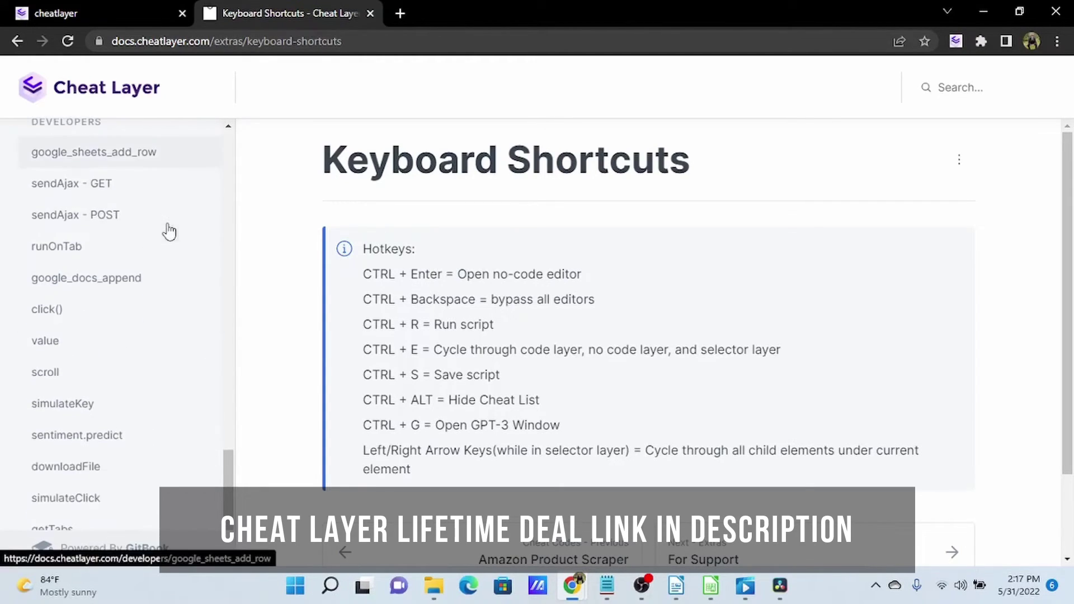
{"action": "scroll", "coordinate": [151, 380], "scroll_direction": "down", "scroll_amount": 2}
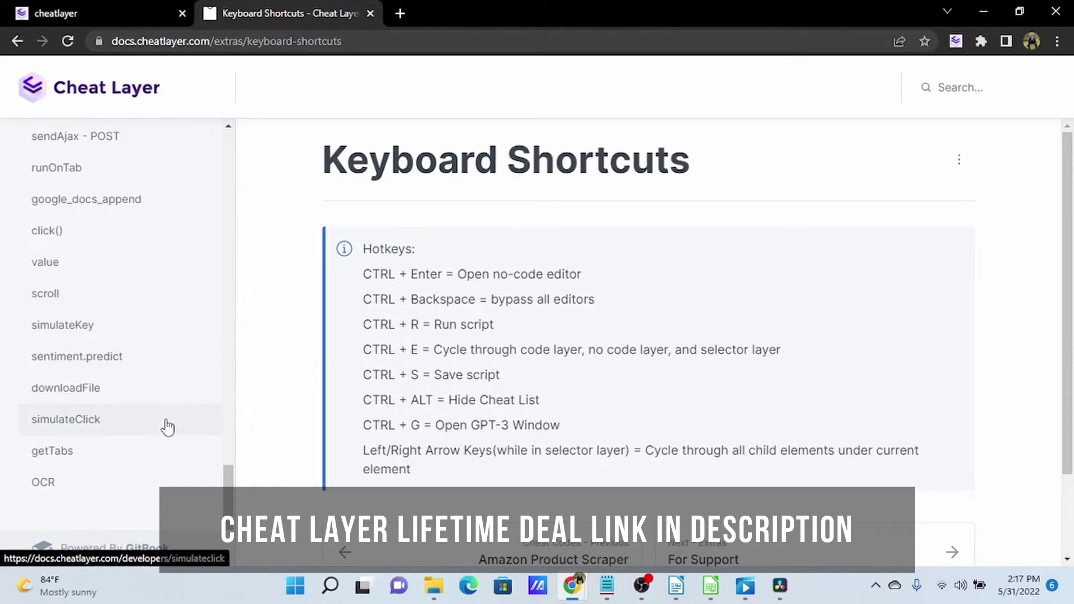
{"action": "scroll", "coordinate": [168, 427], "scroll_direction": "up", "scroll_amount": 5}
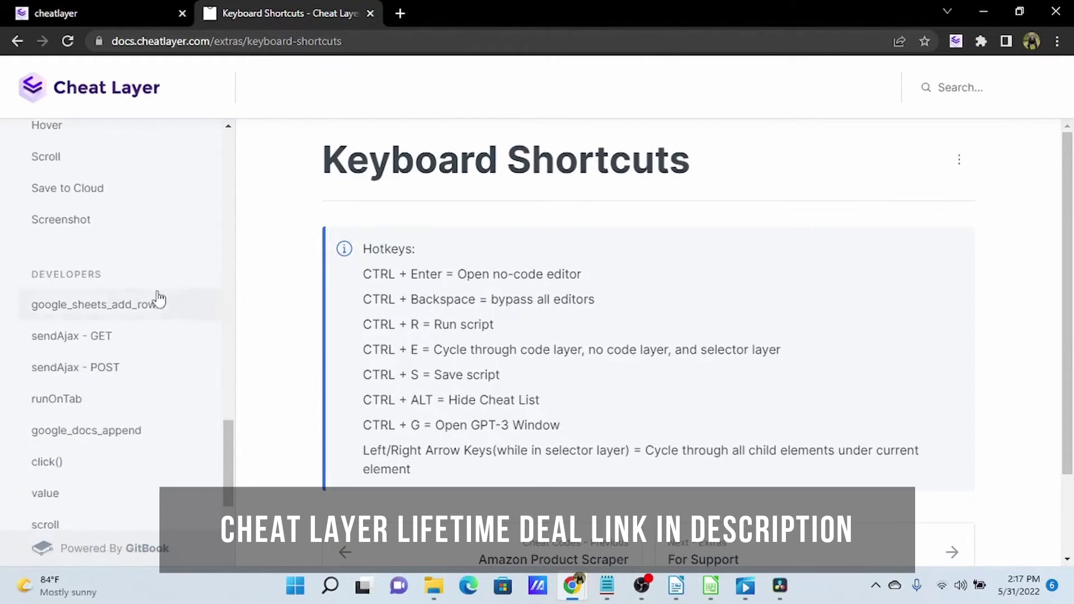
{"action": "scroll", "coordinate": [159, 299], "scroll_direction": "down", "scroll_amount": 2}
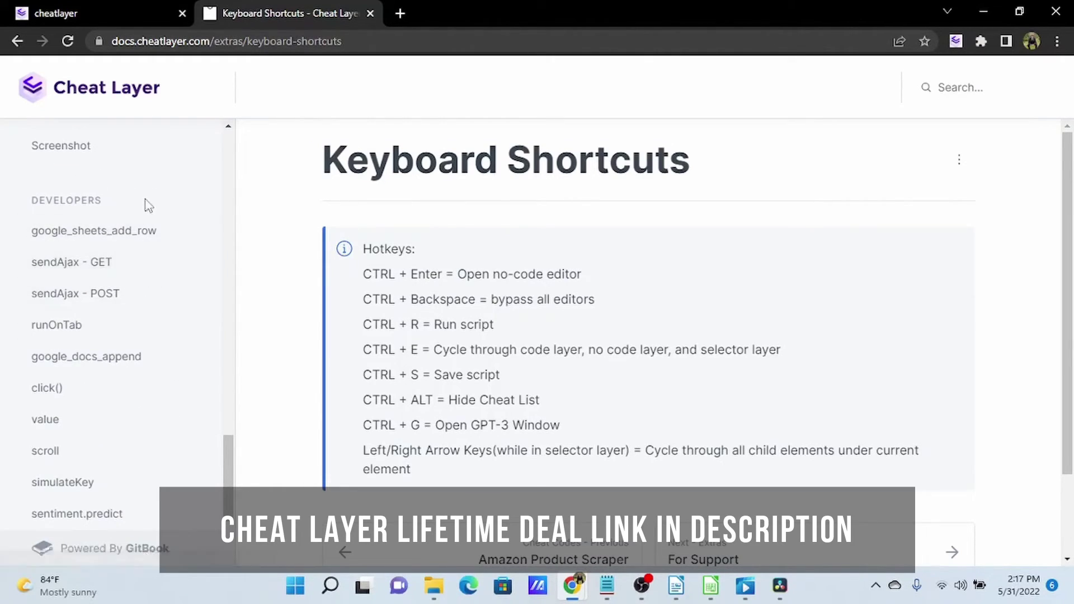
{"action": "scroll", "coordinate": [61, 319], "scroll_direction": "down", "scroll_amount": 3}
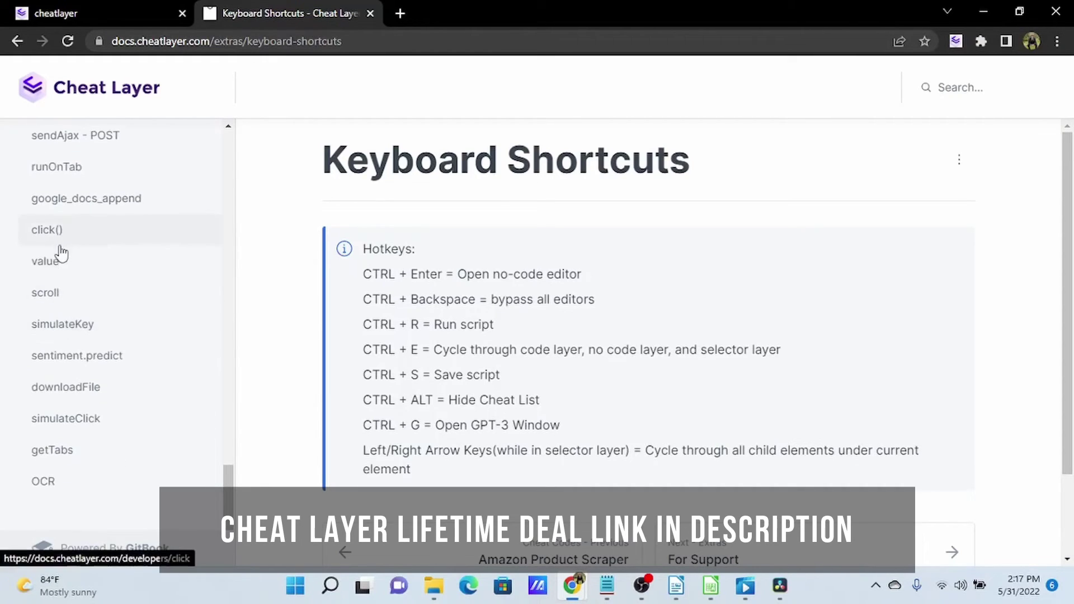
{"action": "scroll", "coordinate": [90, 291], "scroll_direction": "up", "scroll_amount": 3}
{"action": "scroll", "coordinate": [132, 330], "scroll_direction": "down", "scroll_amount": 3}
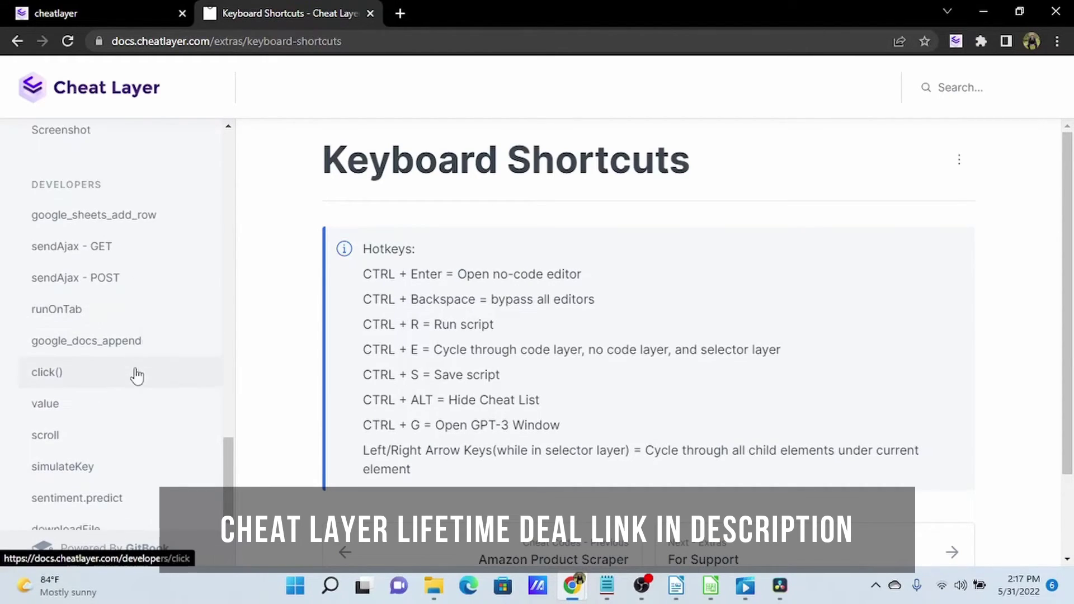
Switch back to the cheatlayer dashboard tab and scroll the cheat list panel.
{"action": "left_click", "coordinate": [132, 12]}
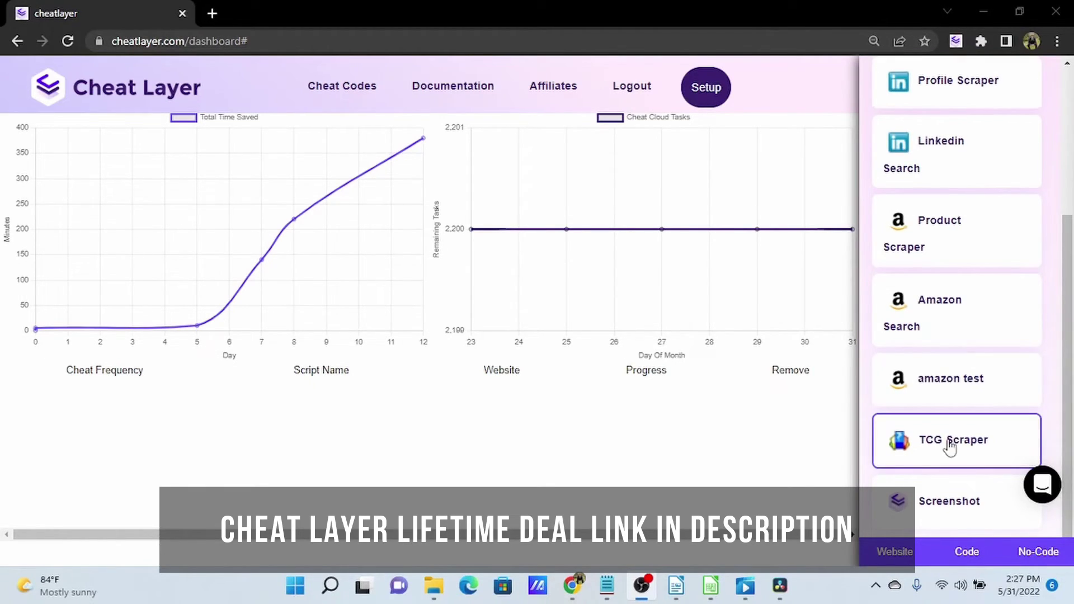
{"action": "scroll", "coordinate": [961, 417], "scroll_direction": "down", "scroll_amount": 3}
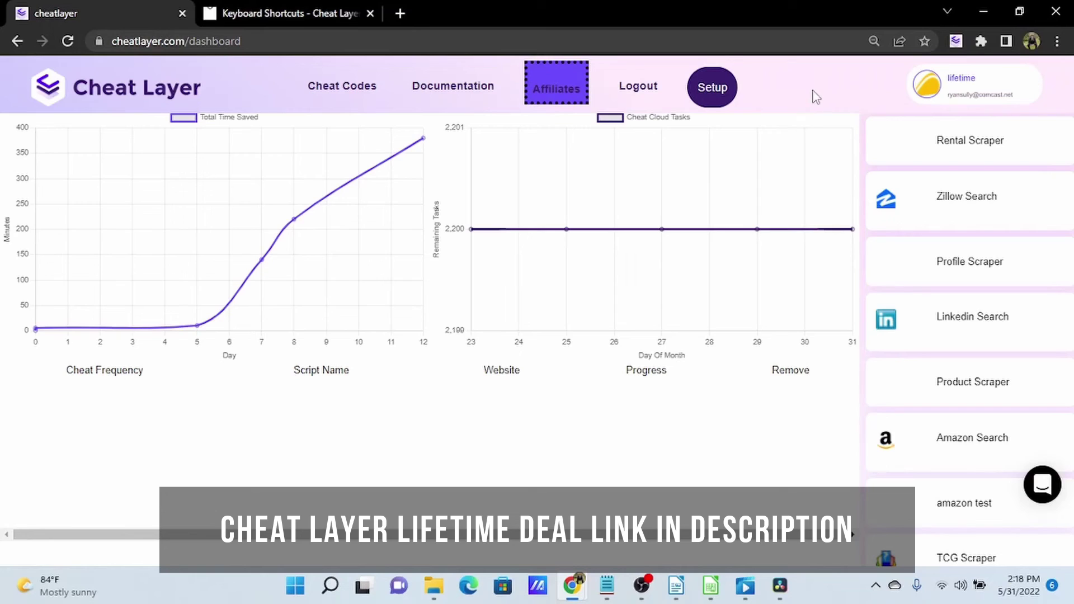
Open Setup Instructions and scroll through Step 1, Step 2 and the Step 3 office-hours calendars.
{"action": "left_click", "coordinate": [710, 93]}
{"action": "left_click", "coordinate": [716, 86]}
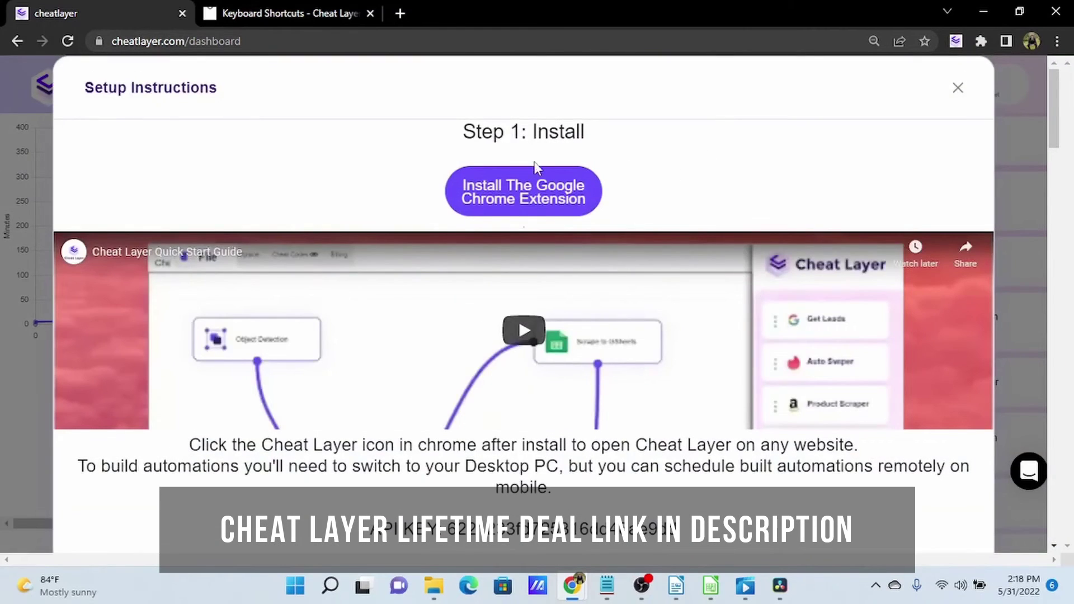
{"action": "scroll", "coordinate": [714, 154], "scroll_direction": "down", "scroll_amount": 14}
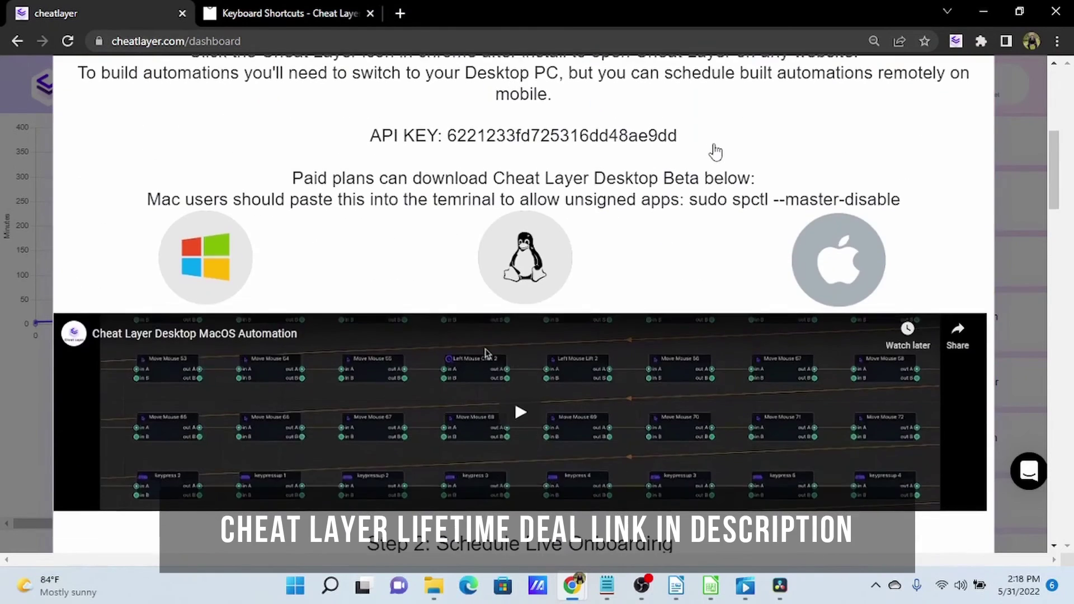
{"action": "scroll", "coordinate": [715, 151], "scroll_direction": "down", "scroll_amount": 15}
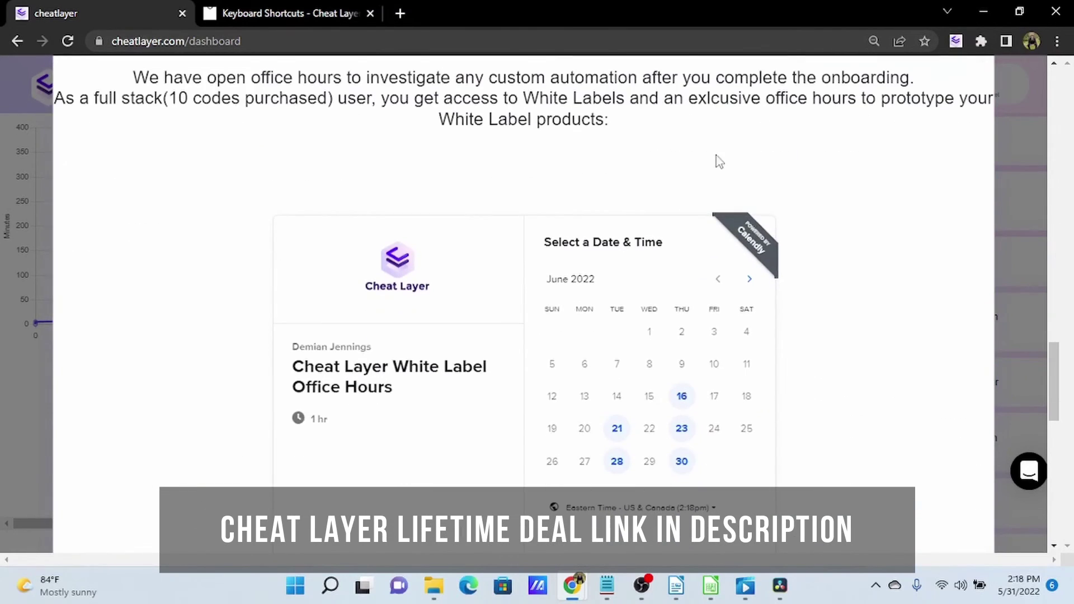
{"action": "scroll", "coordinate": [636, 223], "scroll_direction": "down", "scroll_amount": 12}
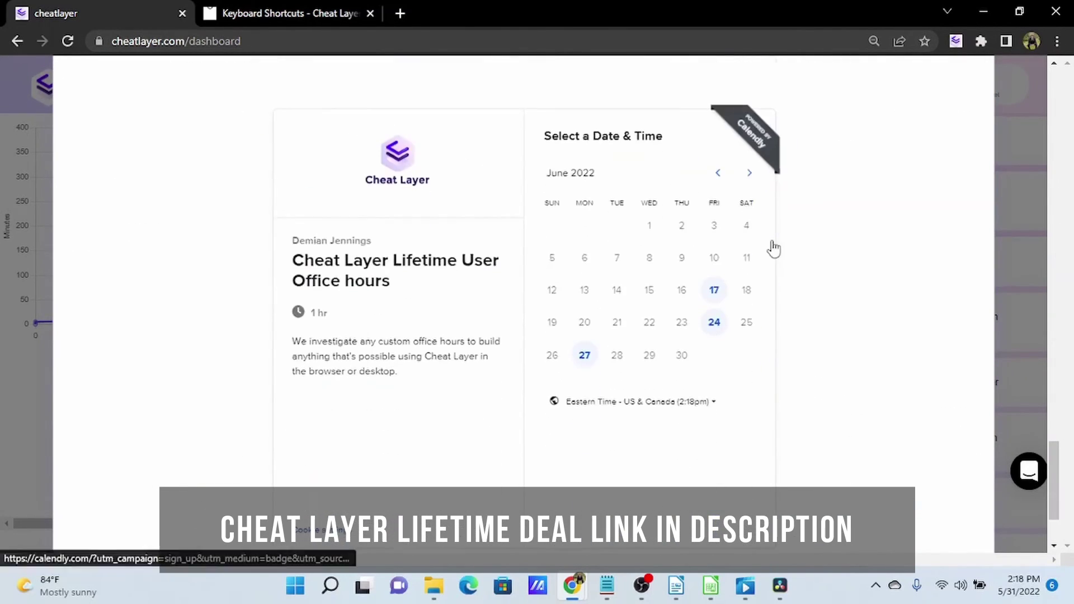
{"action": "scroll", "coordinate": [804, 264], "scroll_direction": "up", "scroll_amount": 12}
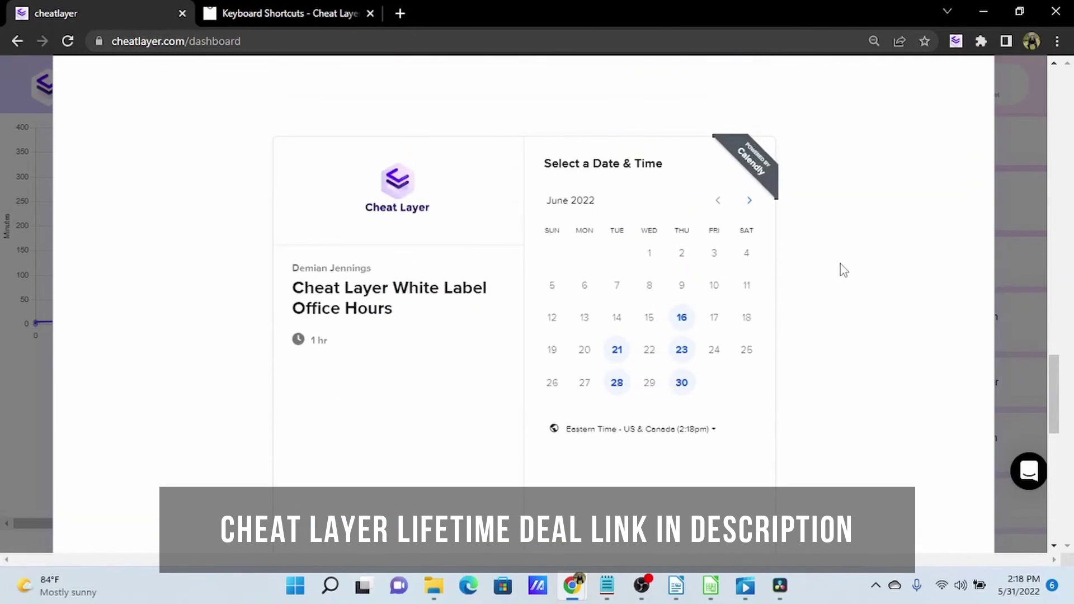
{"action": "scroll", "coordinate": [830, 260], "scroll_direction": "up", "scroll_amount": 1}
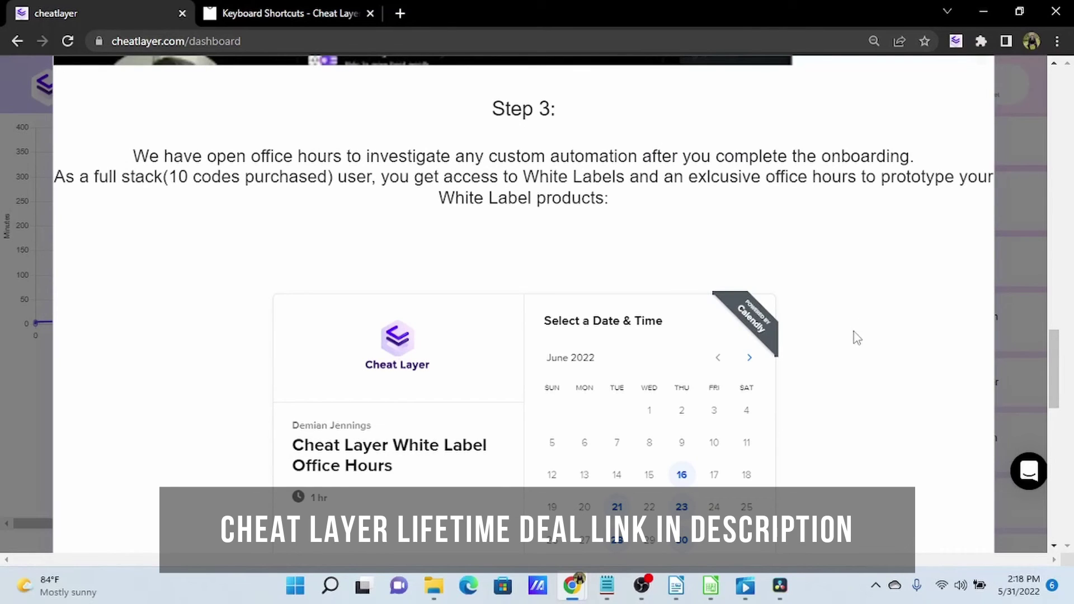
{"action": "scroll", "coordinate": [855, 332], "scroll_direction": "down", "scroll_amount": 3}
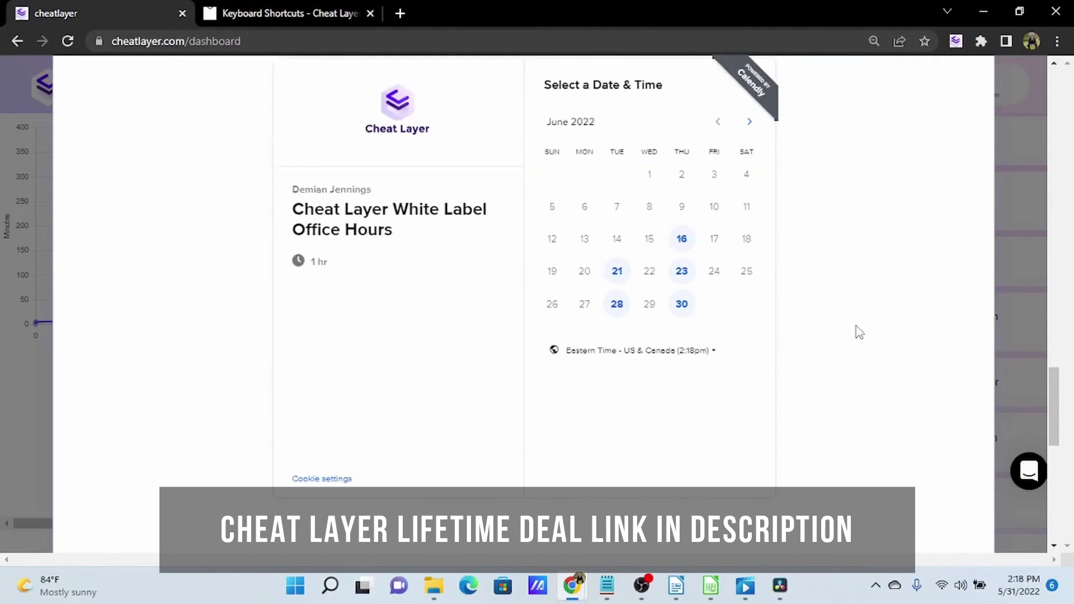
{"action": "scroll", "coordinate": [859, 330], "scroll_direction": "down", "scroll_amount": 6}
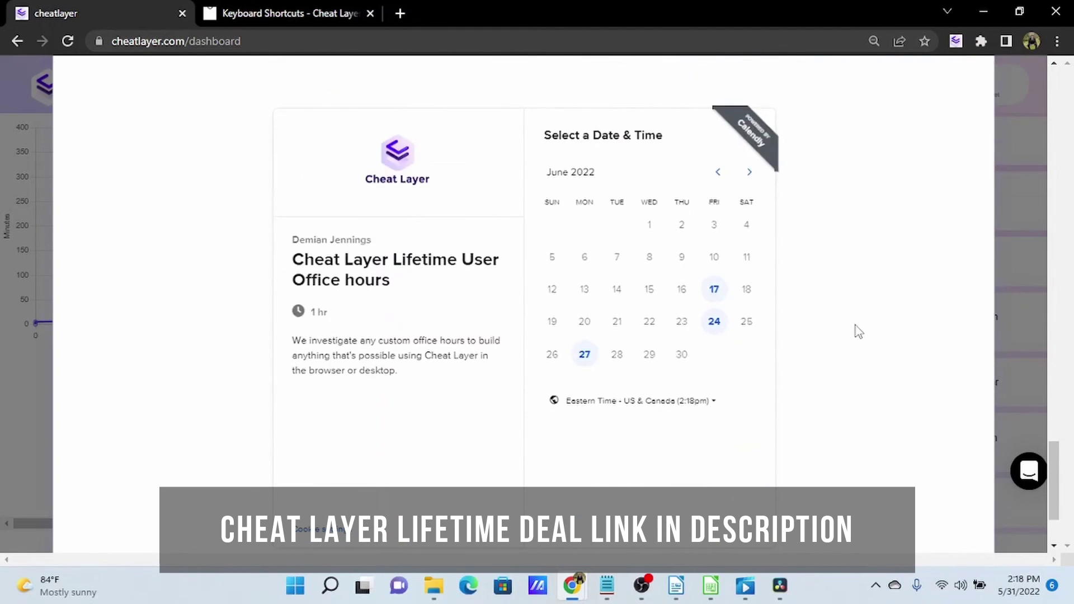
{"action": "scroll", "coordinate": [858, 331], "scroll_direction": "down", "scroll_amount": 2}
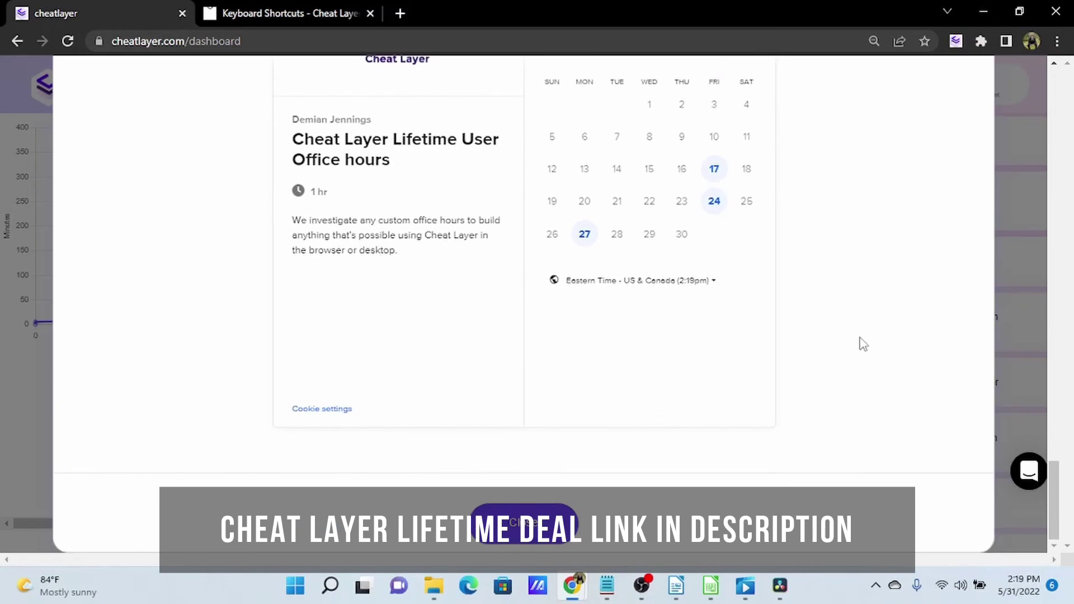